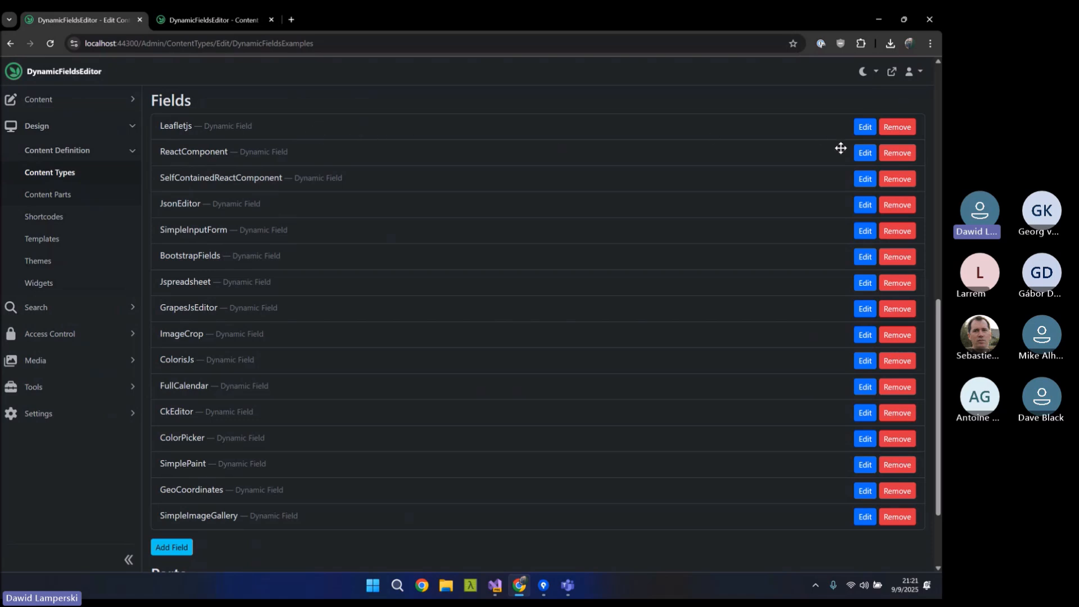
Step: Open the Leafletjs field's settings and examine its leaflet.css and leaflet.js resource links
{"action": "left_click", "coordinate": [863, 126]}
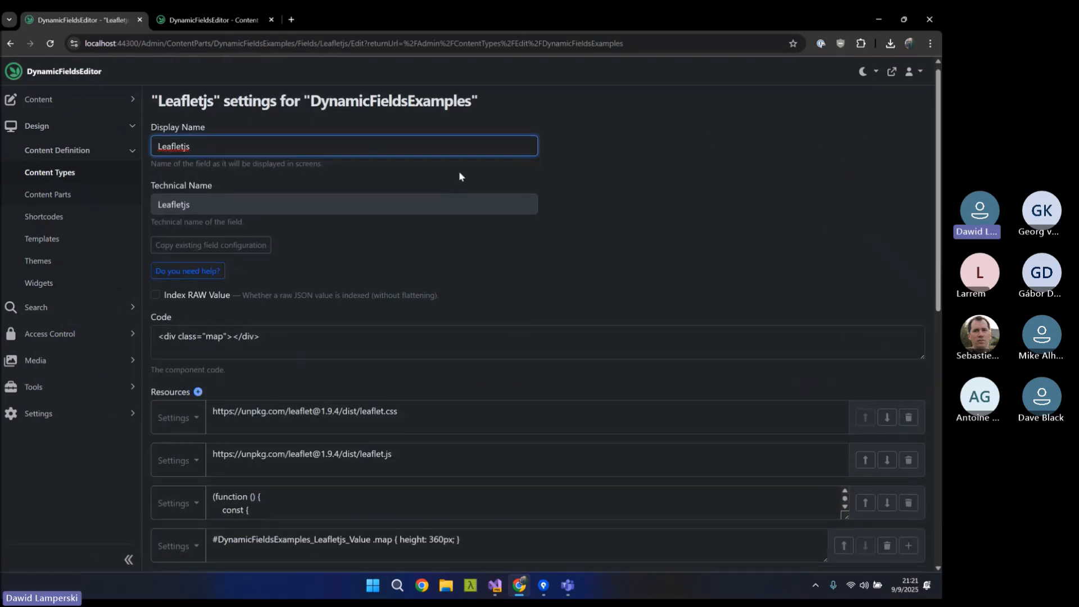
{"action": "scroll", "coordinate": [458, 173], "scroll_direction": "down", "scroll_amount": 3}
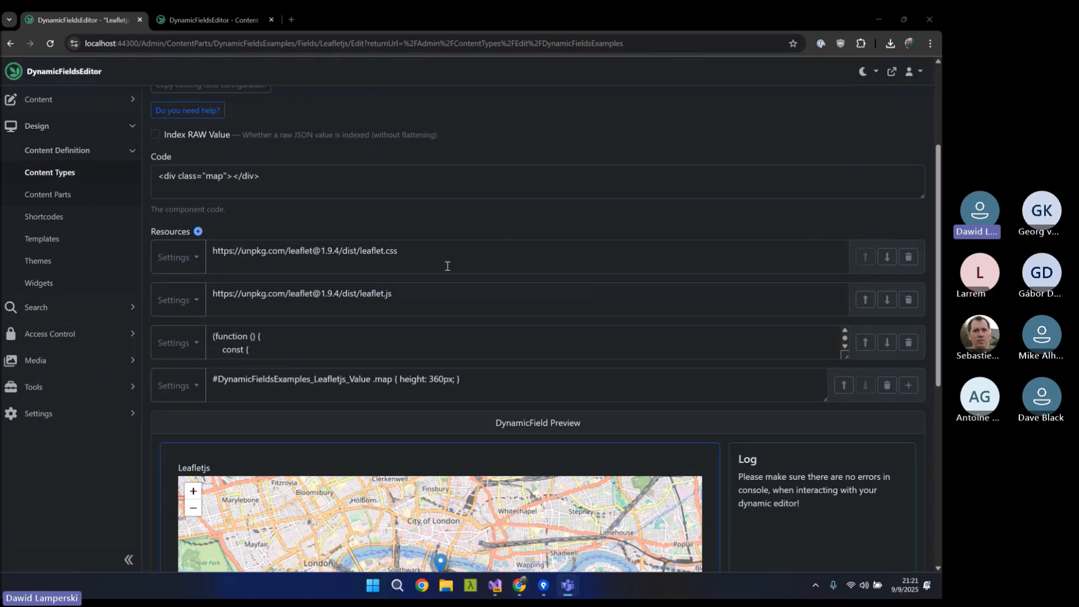
{"action": "left_click", "coordinate": [404, 251]}
{"action": "left_click", "coordinate": [452, 305]}
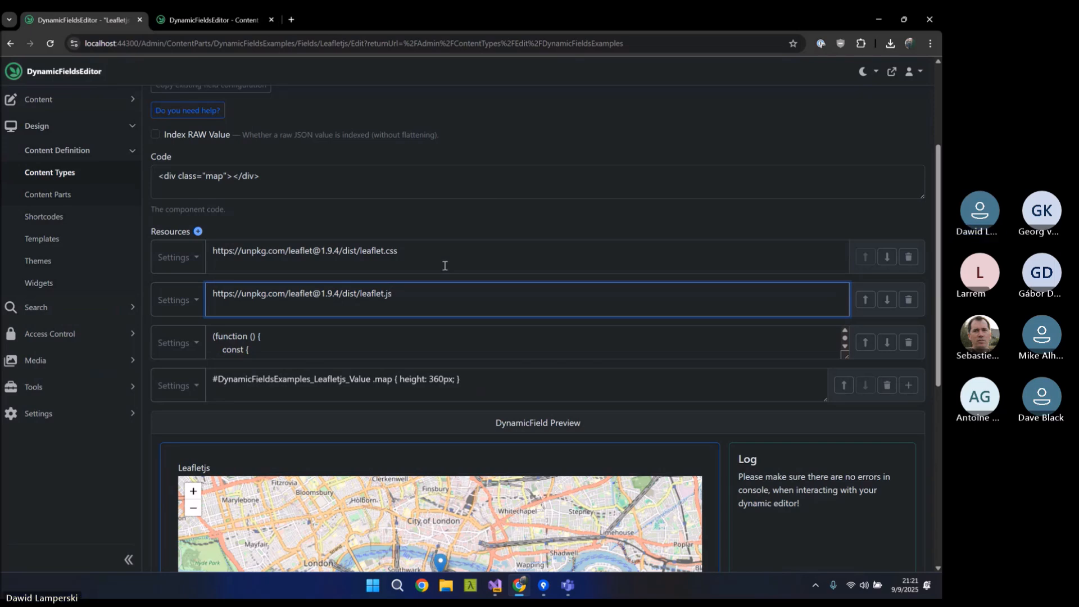
{"action": "scroll", "coordinate": [444, 265], "scroll_direction": "down", "scroll_amount": 1}
{"action": "left_click", "coordinate": [423, 199]}
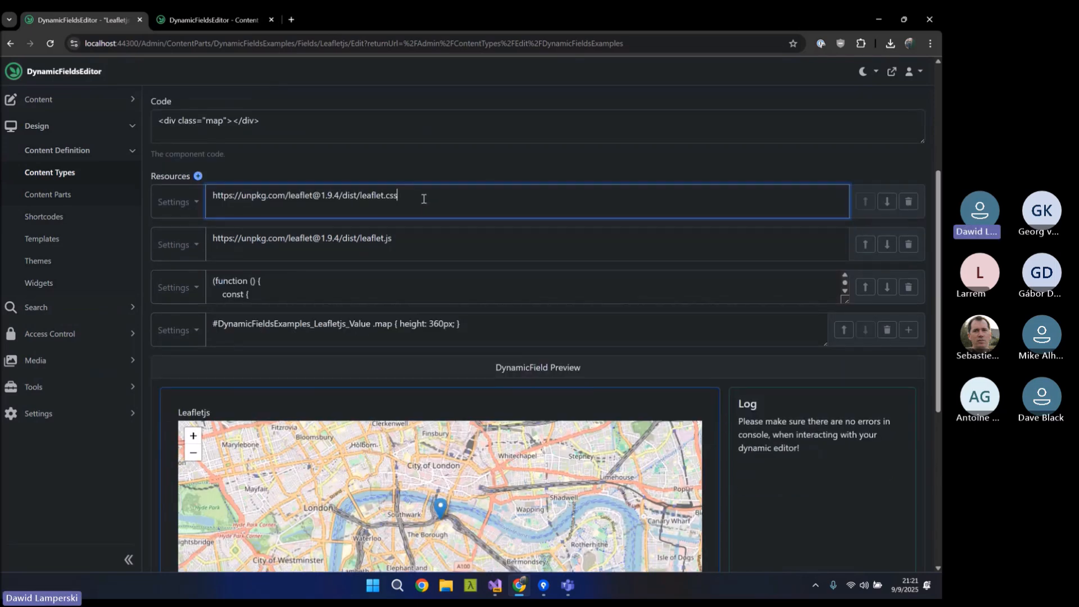
{"action": "left_click", "coordinate": [415, 244]}
Step: Read through the Leafletjs script resource in the code editor, closing it without saving
{"action": "left_click", "coordinate": [393, 296]}
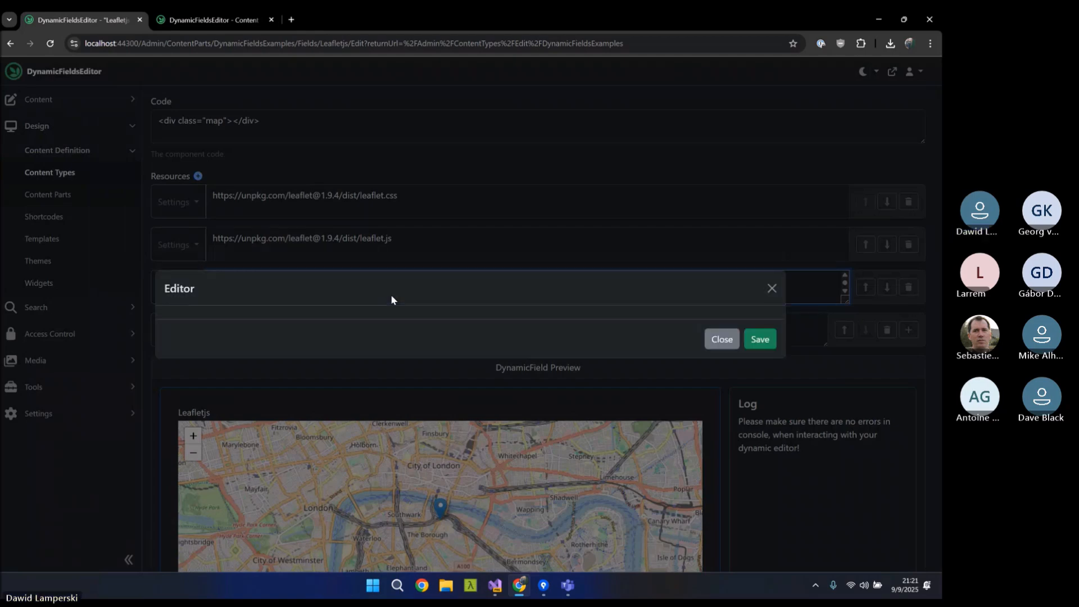
{"action": "scroll", "coordinate": [267, 213], "scroll_direction": "down", "scroll_amount": 3}
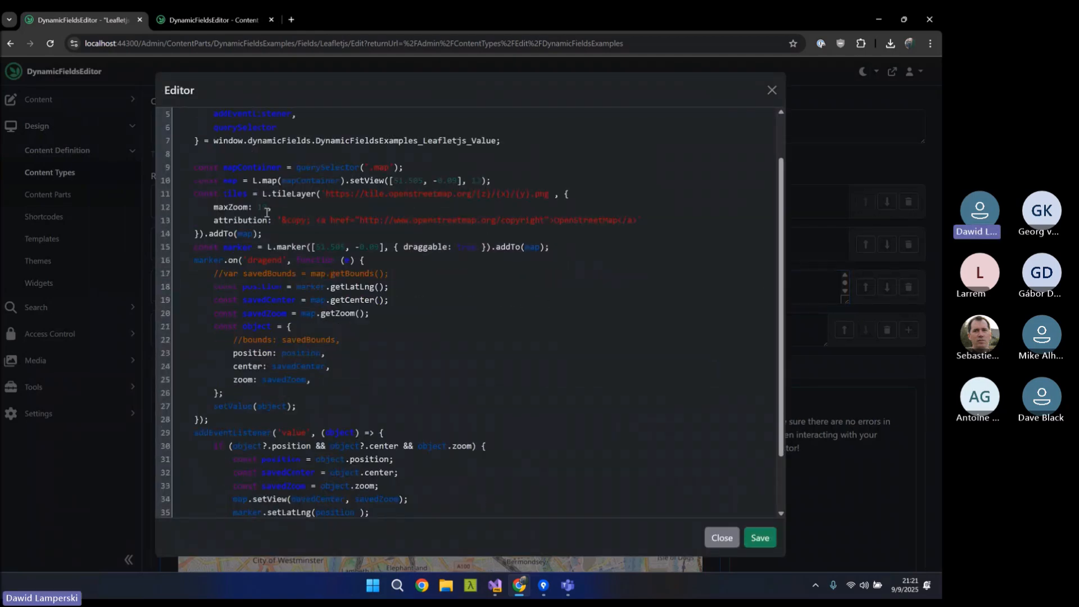
{"action": "scroll", "coordinate": [506, 394], "scroll_direction": "up", "scroll_amount": 3}
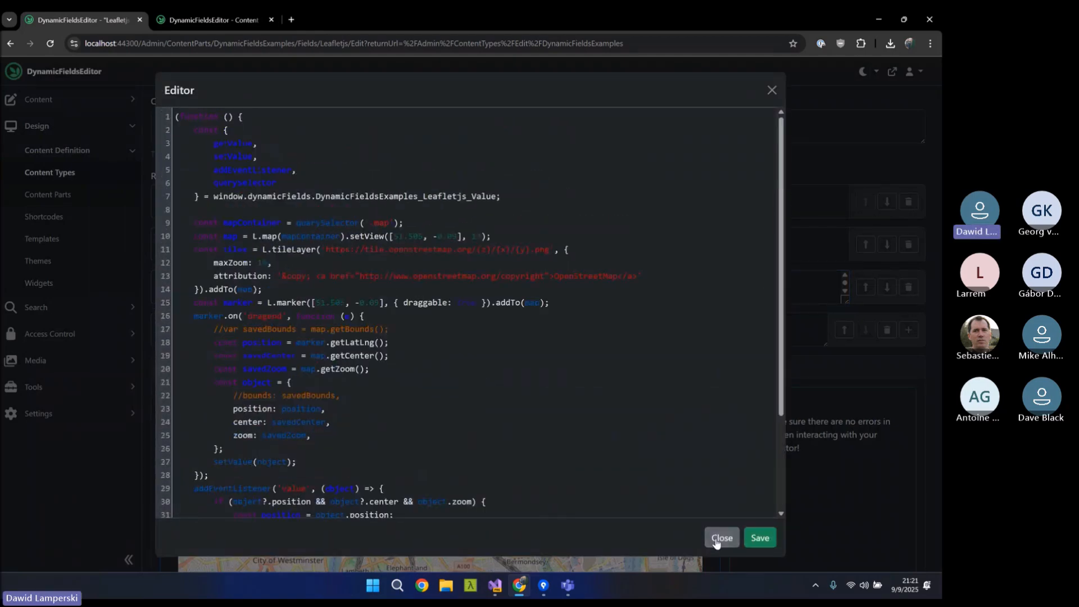
{"action": "left_click", "coordinate": [721, 538]}
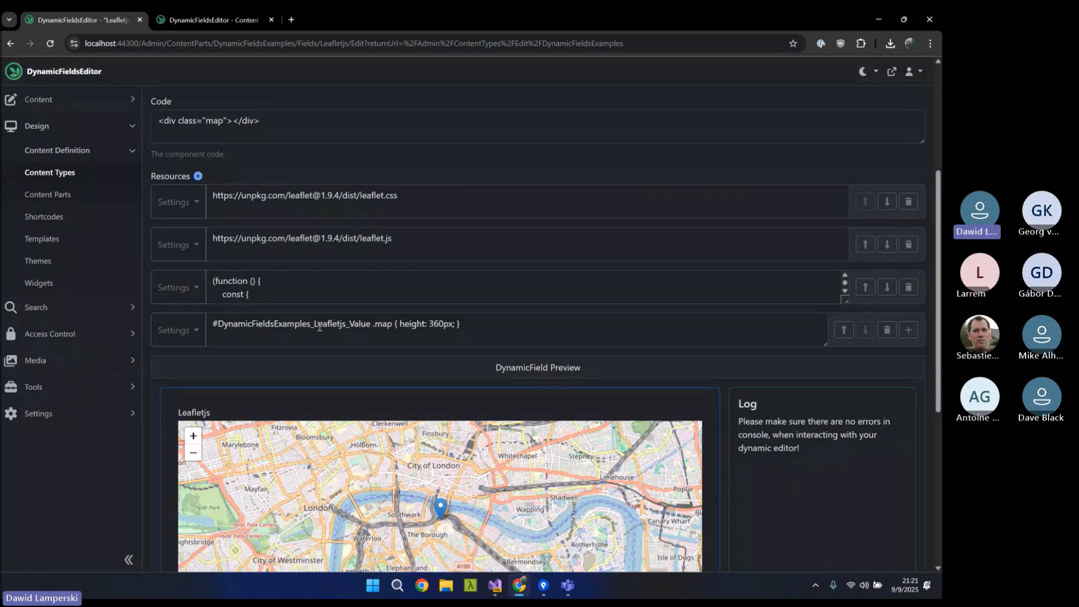
Step: View the map height CSS resource in the code editor, closing it without saving
{"action": "scroll", "coordinate": [322, 204], "scroll_direction": "up", "scroll_amount": 2}
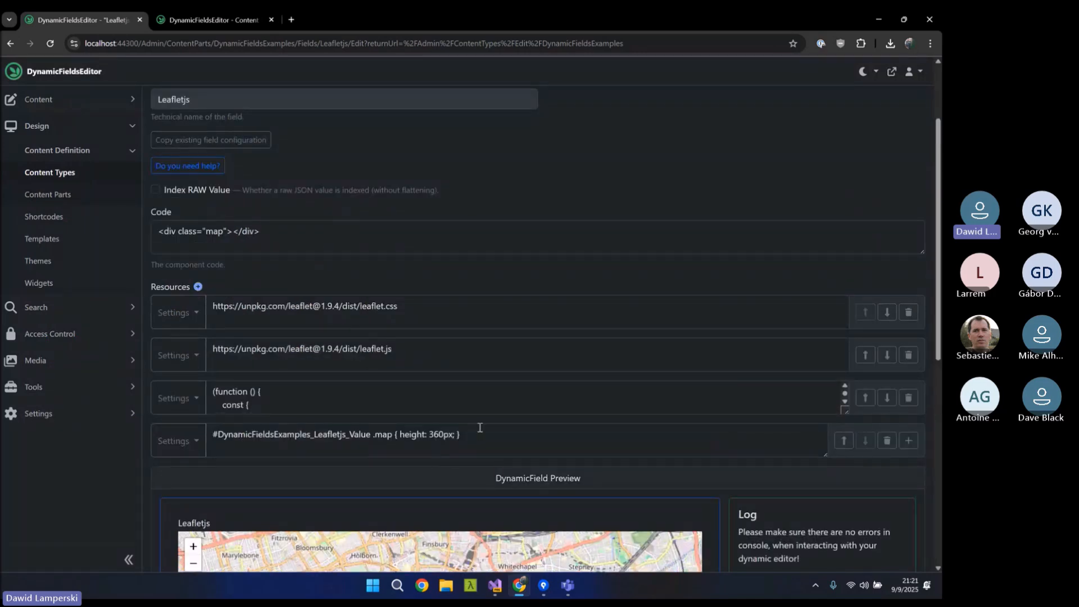
{"action": "left_click", "coordinate": [465, 437]}
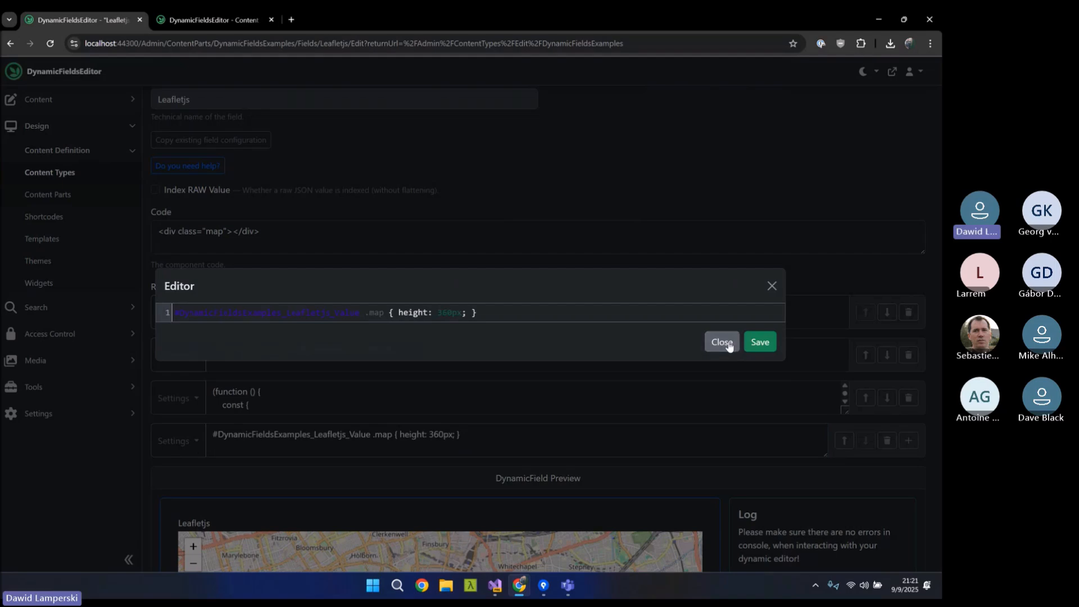
{"action": "left_click", "coordinate": [722, 342]}
Step: Examine the Leafletjs field's map preview and the markup in its component code
{"action": "scroll", "coordinate": [587, 340], "scroll_direction": "down", "scroll_amount": 2}
{"action": "scroll", "coordinate": [585, 275], "scroll_direction": "down", "scroll_amount": 3}
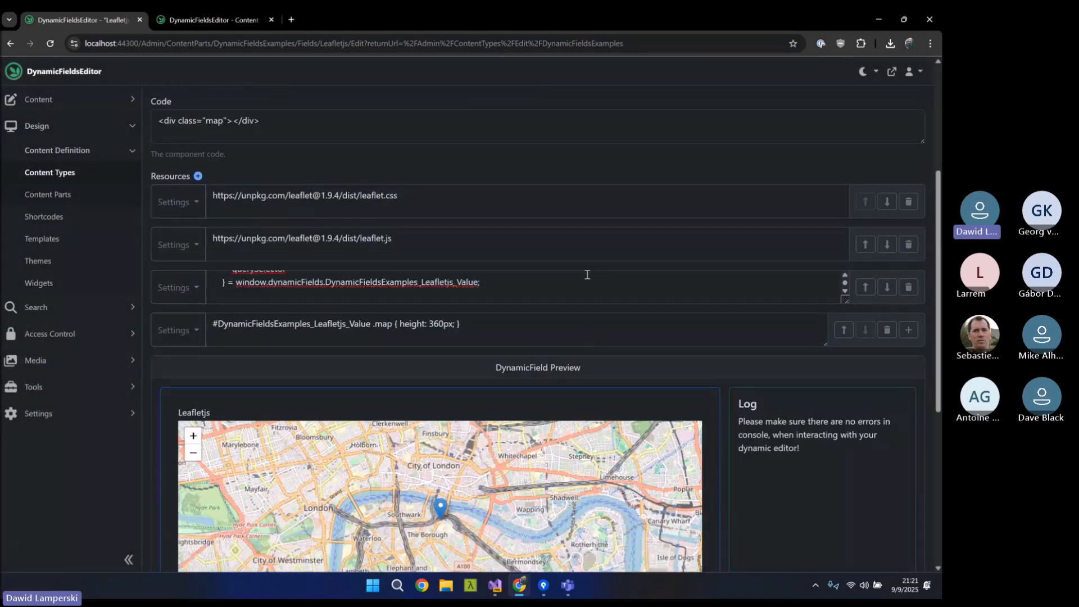
{"action": "scroll", "coordinate": [736, 351], "scroll_direction": "down", "scroll_amount": 1}
{"action": "scroll", "coordinate": [737, 353], "scroll_direction": "down", "scroll_amount": 1}
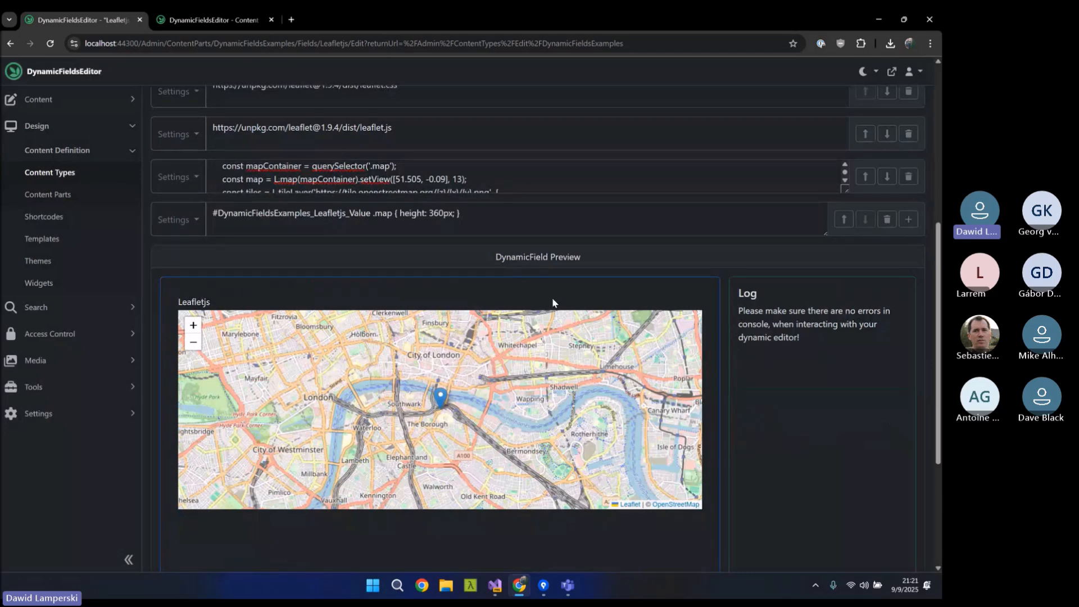
{"action": "scroll", "coordinate": [543, 319], "scroll_direction": "up", "scroll_amount": 1}
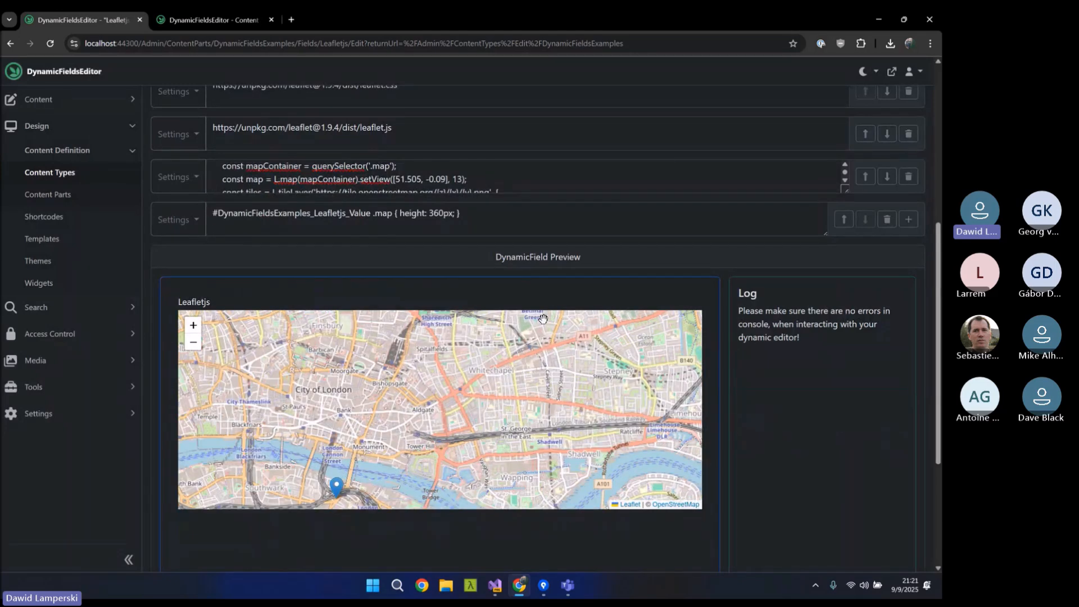
{"action": "scroll", "coordinate": [543, 320], "scroll_direction": "down", "scroll_amount": 1}
{"action": "scroll", "coordinate": [443, 257], "scroll_direction": "up", "scroll_amount": 2}
{"action": "scroll", "coordinate": [303, 231], "scroll_direction": "up", "scroll_amount": 2}
{"action": "left_click", "coordinate": [290, 236]}
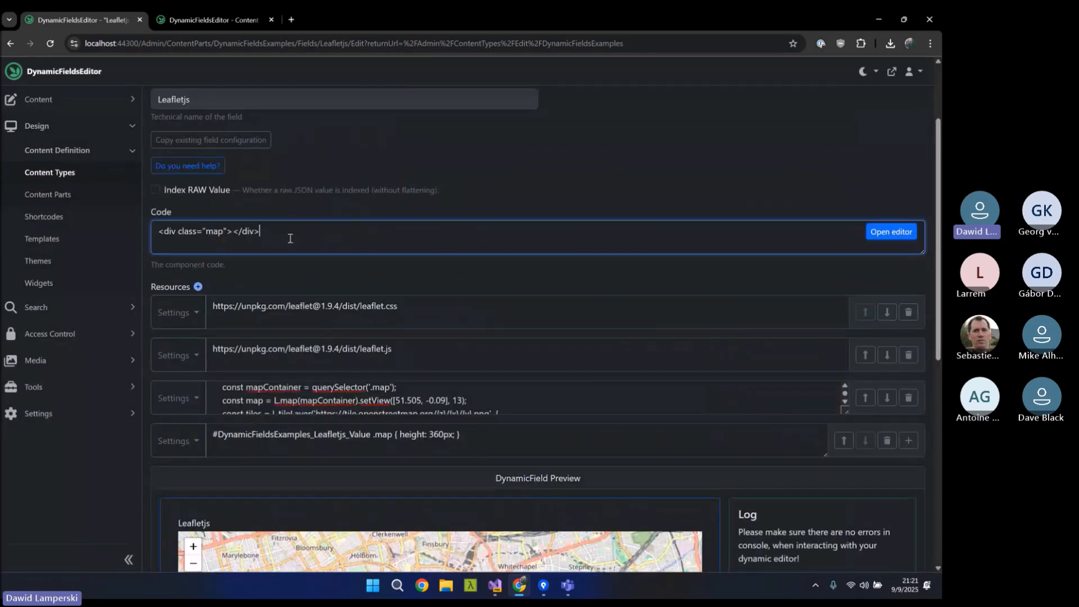
Step: Review the marker handling lines of the script resource and the DynamicField preview area
{"action": "scroll", "coordinate": [260, 324], "scroll_direction": "down", "scroll_amount": 3}
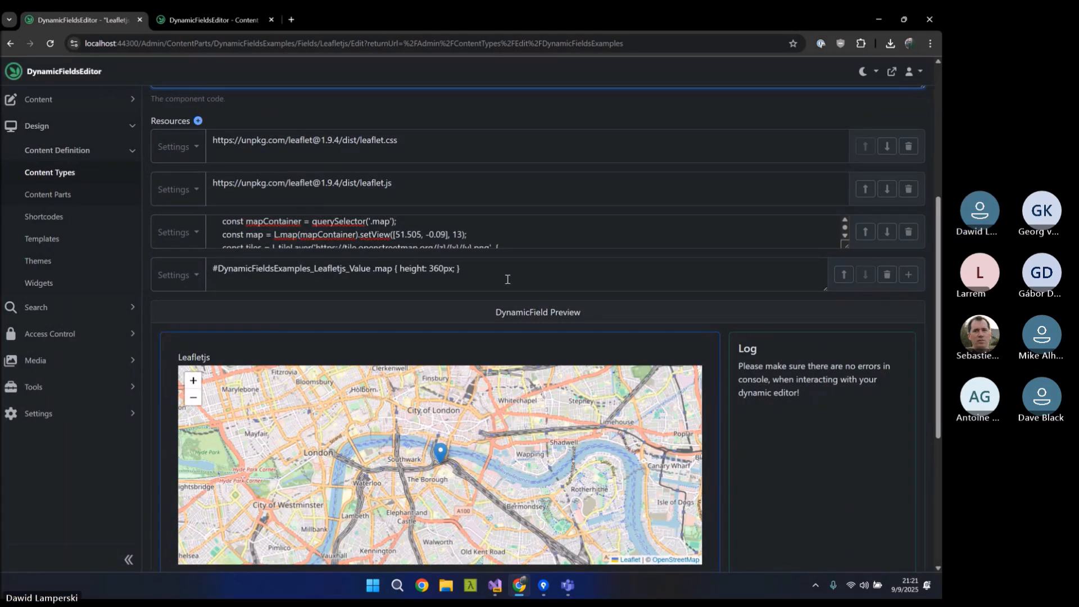
{"action": "scroll", "coordinate": [495, 236], "scroll_direction": "down", "scroll_amount": 3}
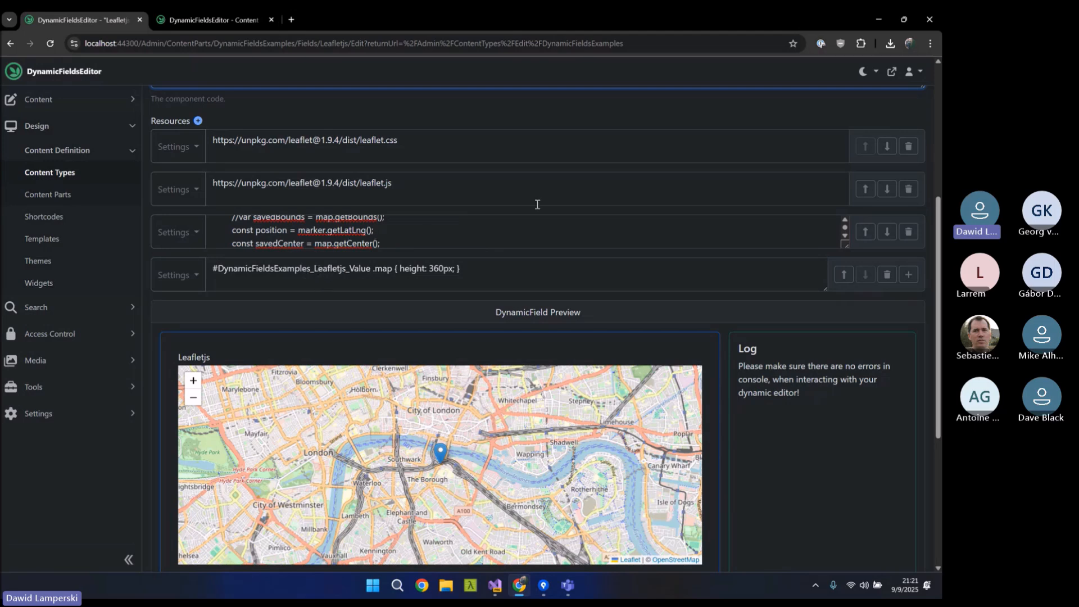
{"action": "scroll", "coordinate": [589, 184], "scroll_direction": "down", "scroll_amount": 1}
{"action": "scroll", "coordinate": [589, 184], "scroll_direction": "down", "scroll_amount": 3}
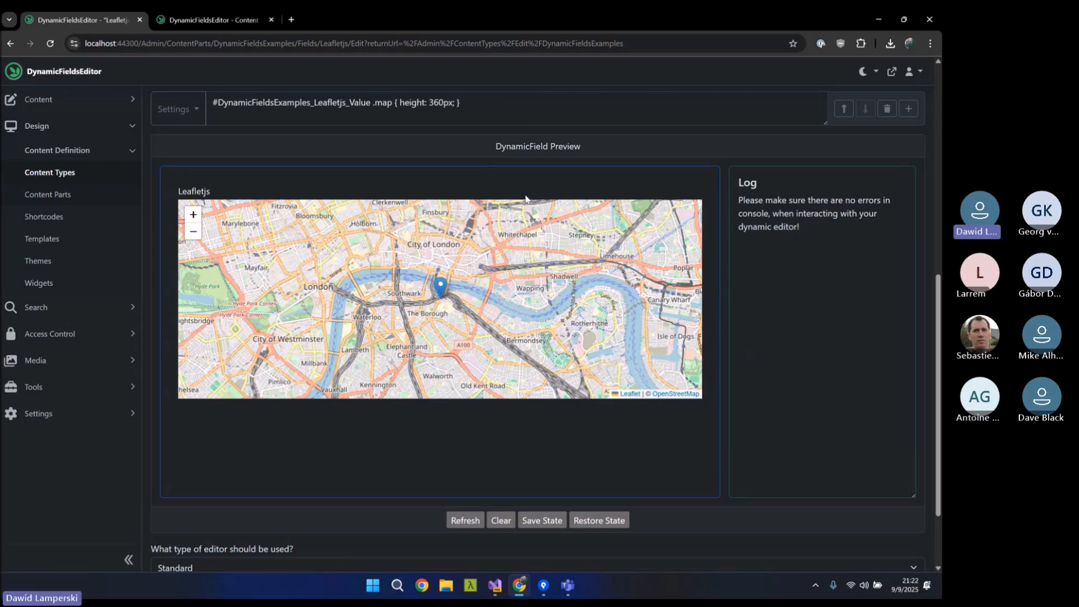
{"action": "scroll", "coordinate": [526, 198], "scroll_direction": "up", "scroll_amount": 1}
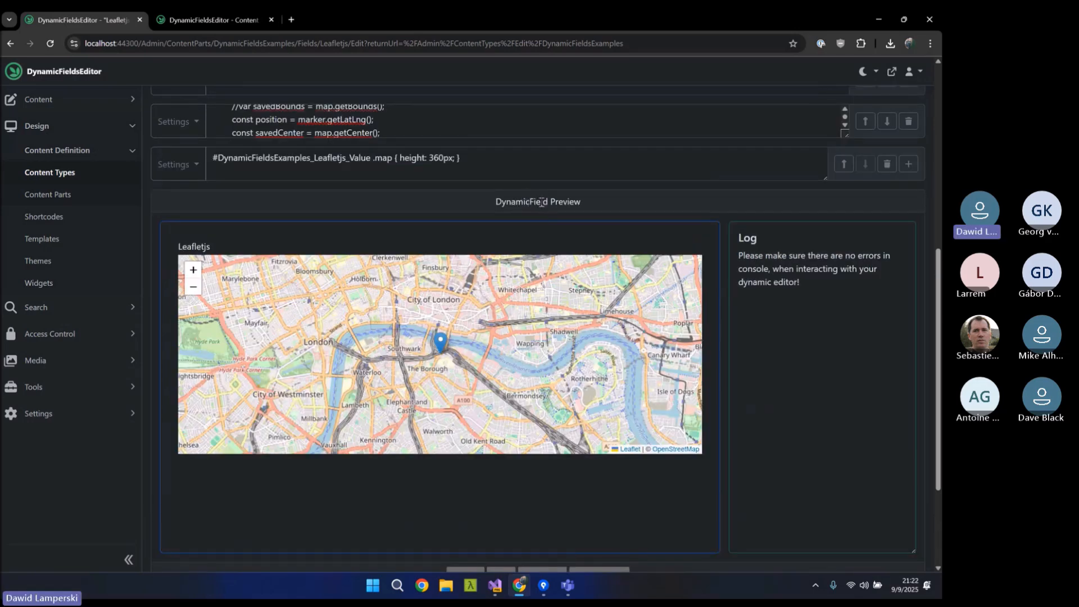
{"action": "scroll", "coordinate": [542, 202], "scroll_direction": "down", "scroll_amount": 1}
Step: Zoom in on the preview map and move its marker from London Bridge to Wapping
{"action": "scroll", "coordinate": [475, 337], "scroll_direction": "up", "scroll_amount": 1}
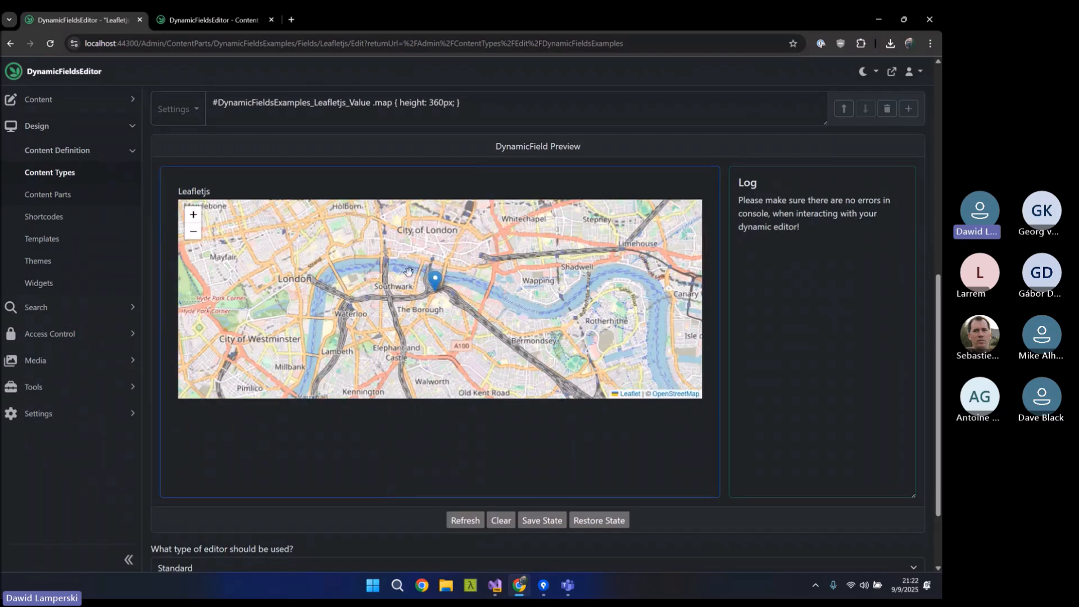
{"action": "scroll", "coordinate": [351, 210], "scroll_direction": "up", "scroll_amount": 1}
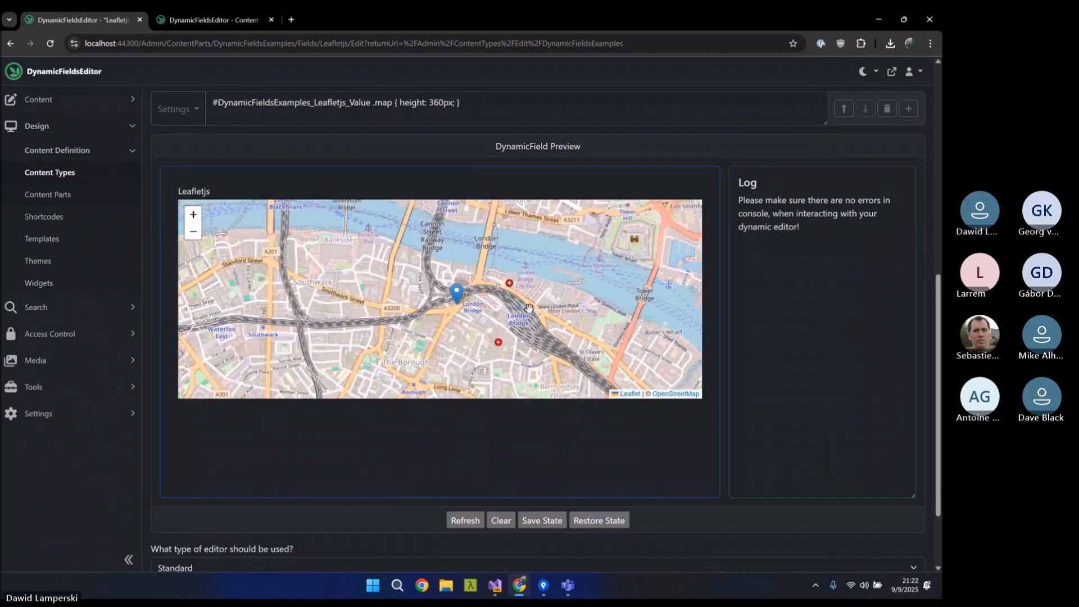
{"action": "mouse_move", "coordinate": [491, 304]}
{"action": "left_mouse_down"}
{"action": "mouse_move", "coordinate": [423, 323]}
{"action": "mouse_move", "coordinate": [300, 331]}
{"action": "left_mouse_up"}
{"action": "left_click", "coordinate": [529, 278]}
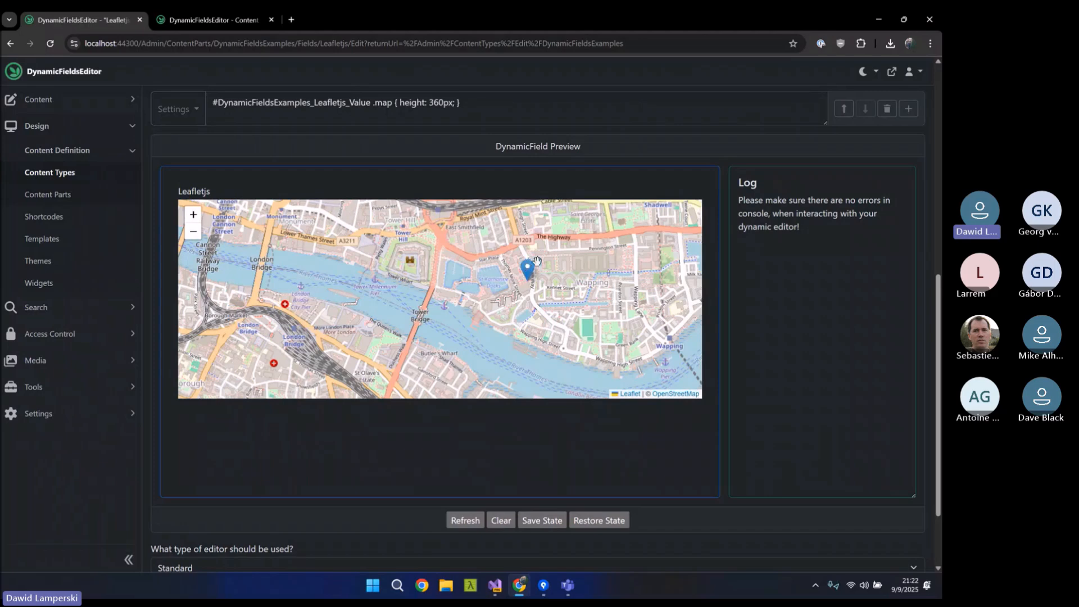
Step: Save the preview state and restore it after refreshing the DynamicField preview
{"action": "left_click", "coordinate": [543, 520]}
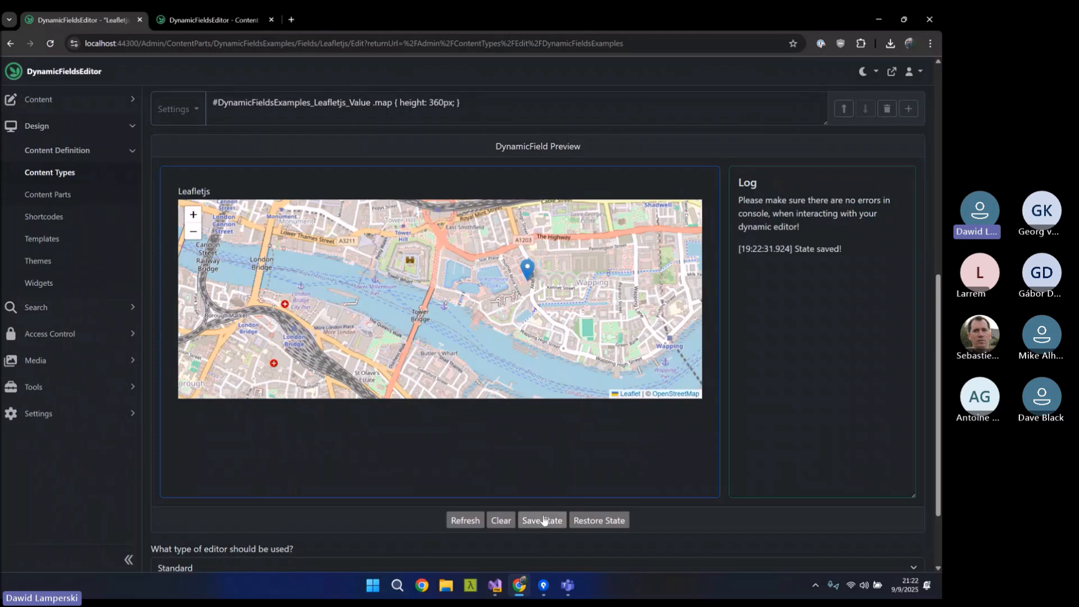
{"action": "left_click", "coordinate": [465, 520]}
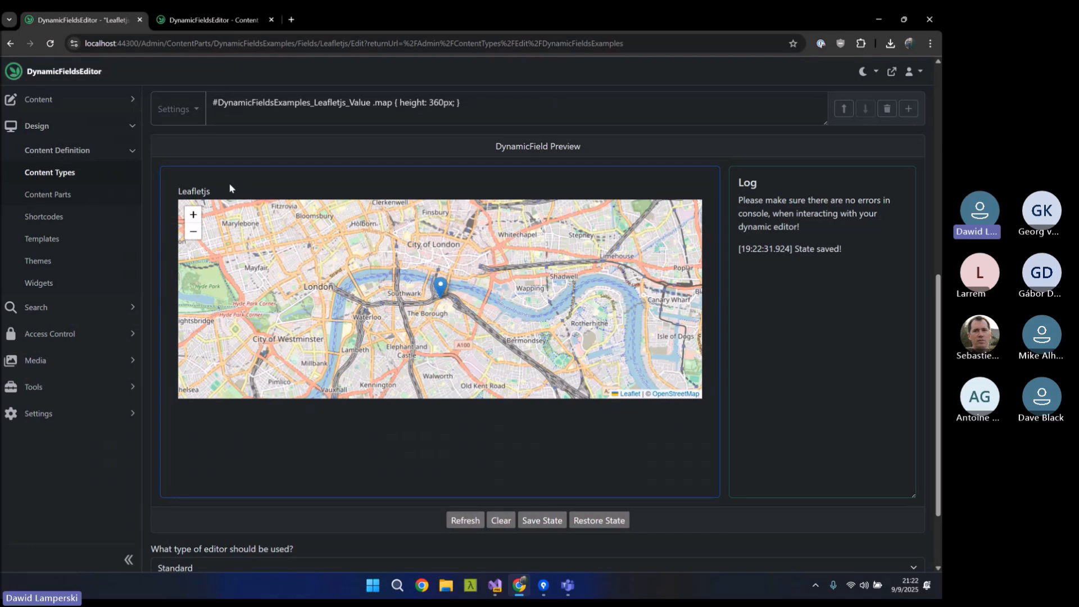
{"action": "left_click", "coordinate": [598, 521]}
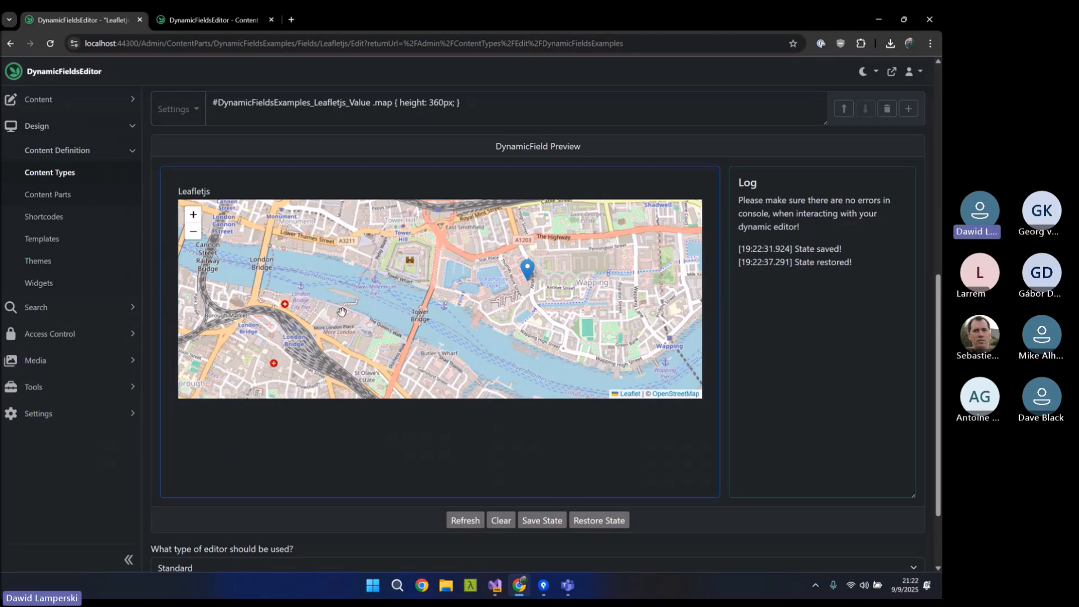
Step: Save the Leafletjs field settings with the Standard editor and display mode
{"action": "scroll", "coordinate": [342, 311], "scroll_direction": "down", "scroll_amount": 2}
{"action": "scroll", "coordinate": [233, 412], "scroll_direction": "down", "scroll_amount": 2}
{"action": "left_click", "coordinate": [165, 544]}
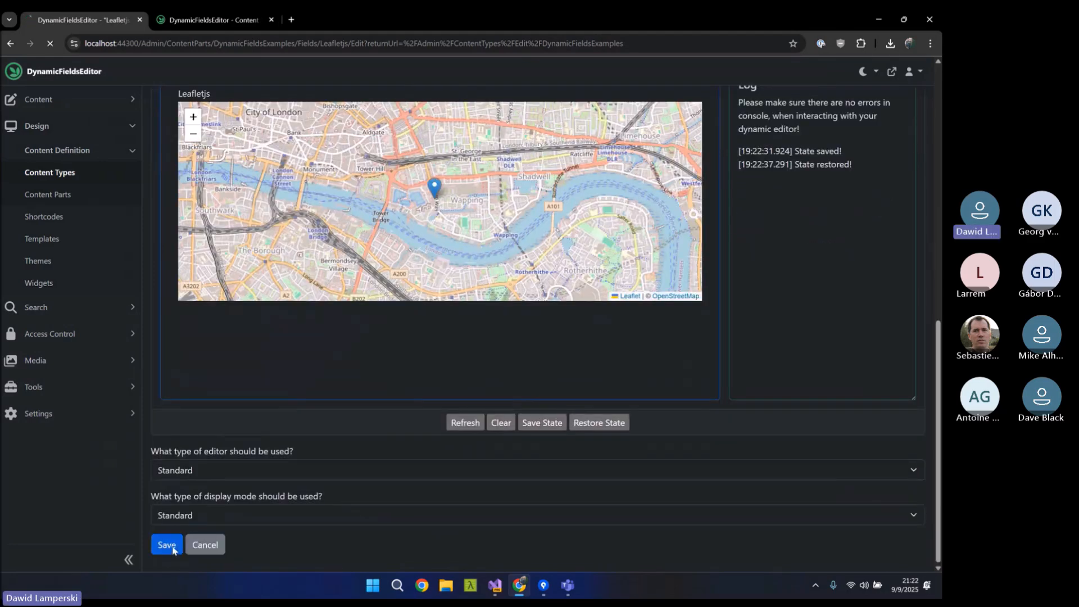
Step: Open the DynamicFieldsExamples content item for editing and explore its Leafletjs map at different zoom levels
{"action": "left_click", "coordinate": [100, 102]}
{"action": "left_click", "coordinate": [89, 125]}
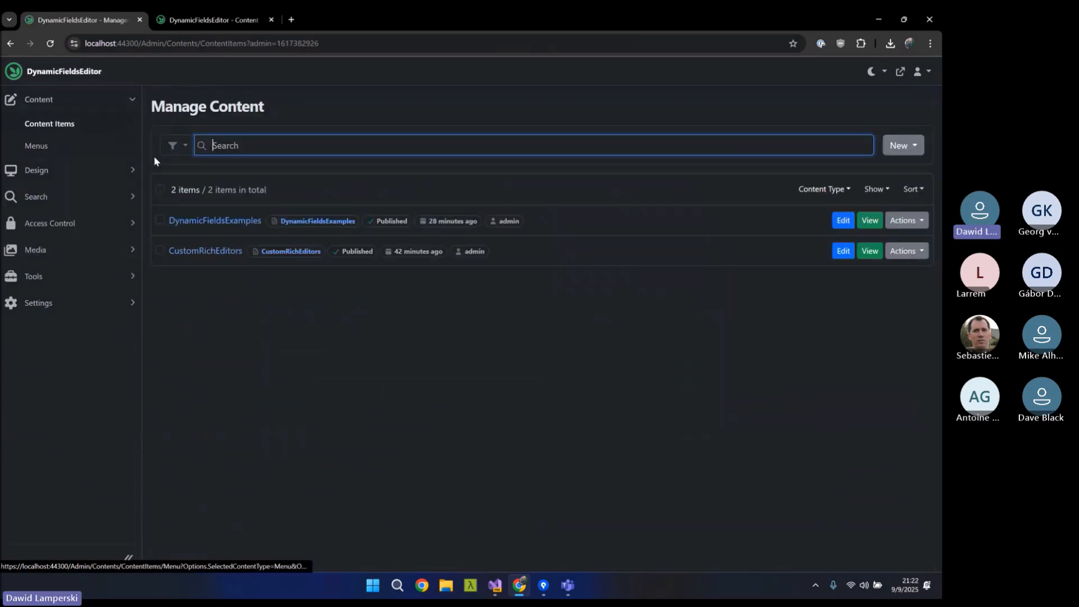
{"action": "left_click", "coordinate": [218, 220]}
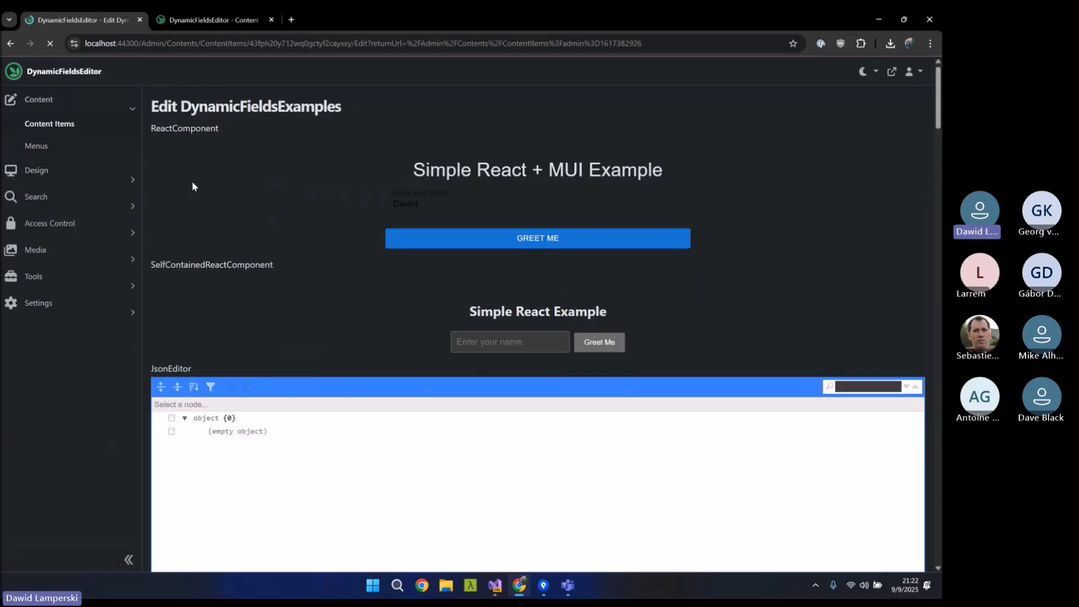
{"action": "scroll", "coordinate": [192, 185], "scroll_direction": "down", "scroll_amount": 3}
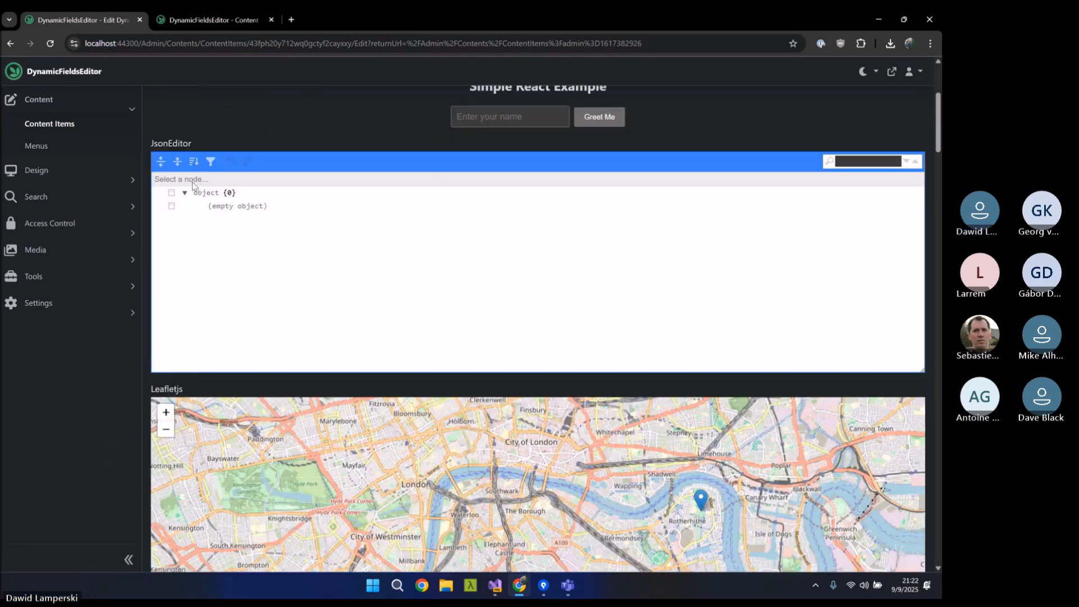
{"action": "scroll", "coordinate": [192, 186], "scroll_direction": "down", "scroll_amount": 3}
{"action": "scroll", "coordinate": [483, 297], "scroll_direction": "down", "scroll_amount": 1}
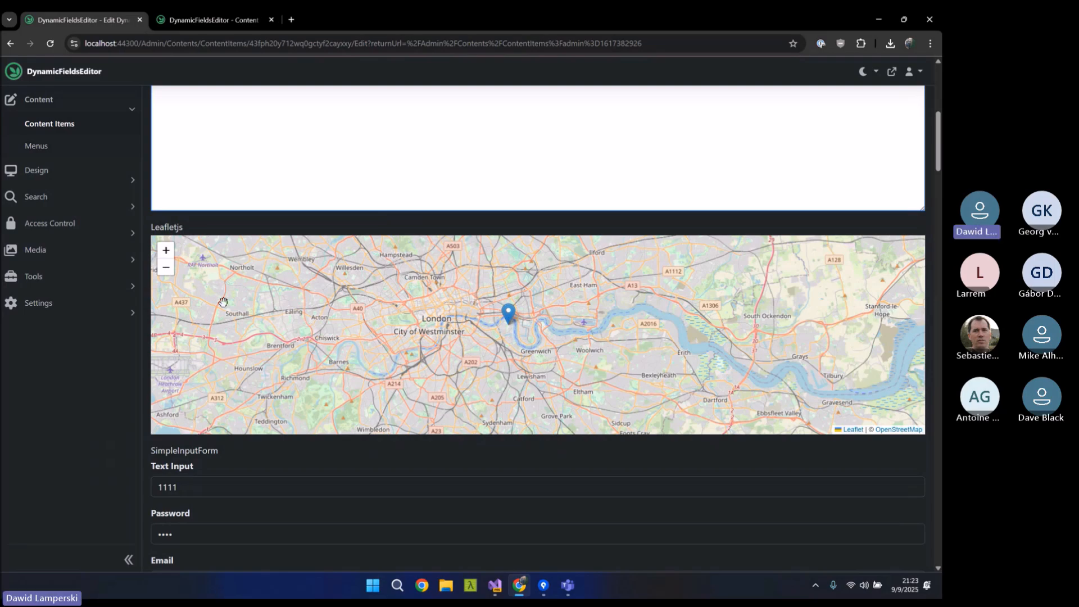
{"action": "scroll", "coordinate": [223, 302], "scroll_direction": "up", "scroll_amount": 1}
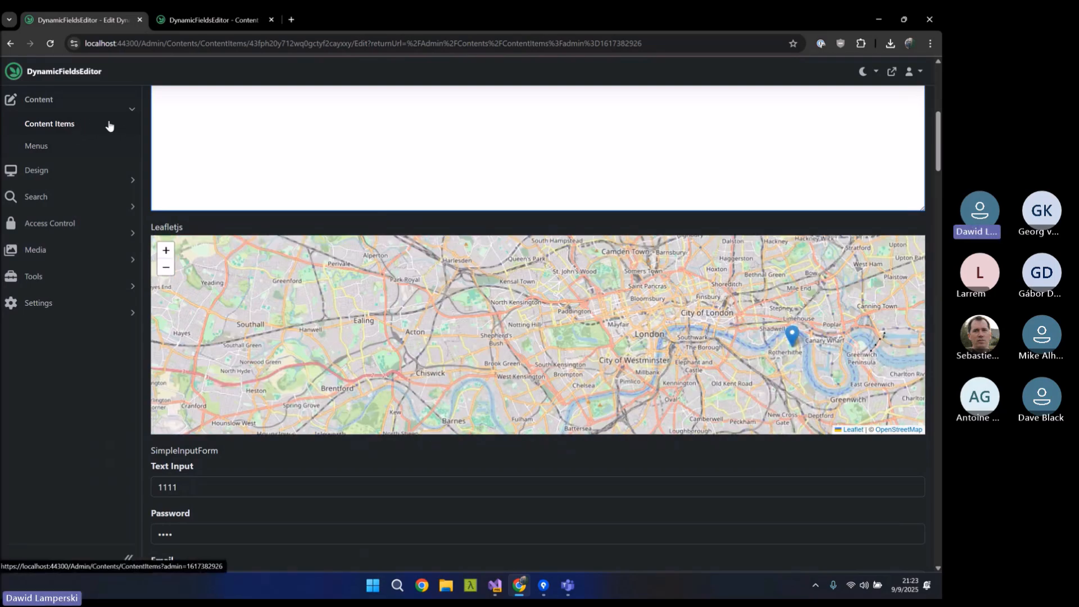
Step: Open the DynamicFieldsExamples content type definition and go to its list of fields
{"action": "left_click", "coordinate": [68, 172]}
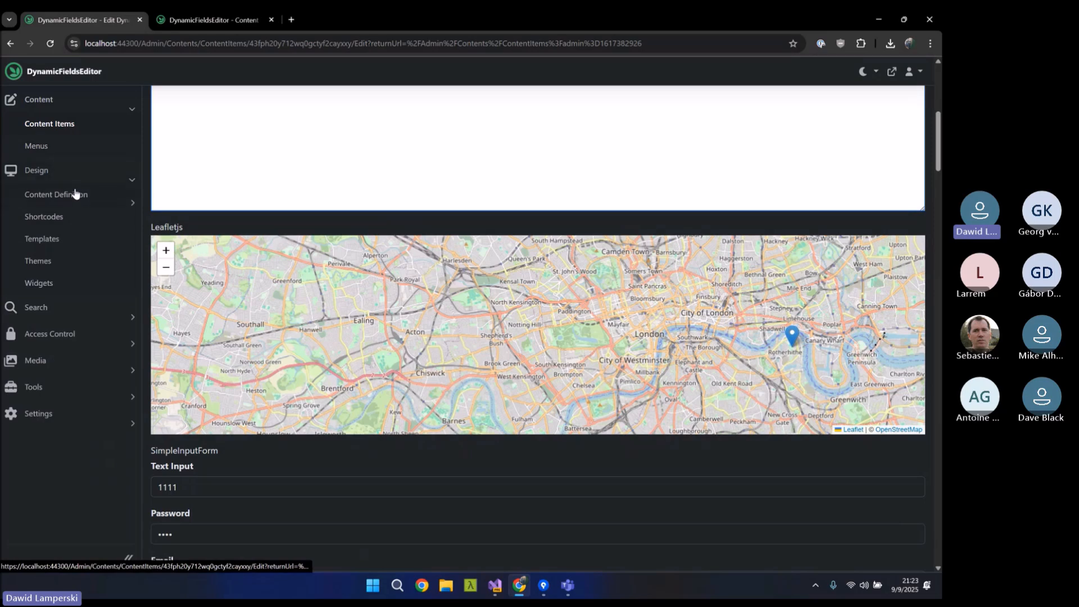
{"action": "left_click", "coordinate": [72, 194]}
{"action": "left_click", "coordinate": [65, 217]}
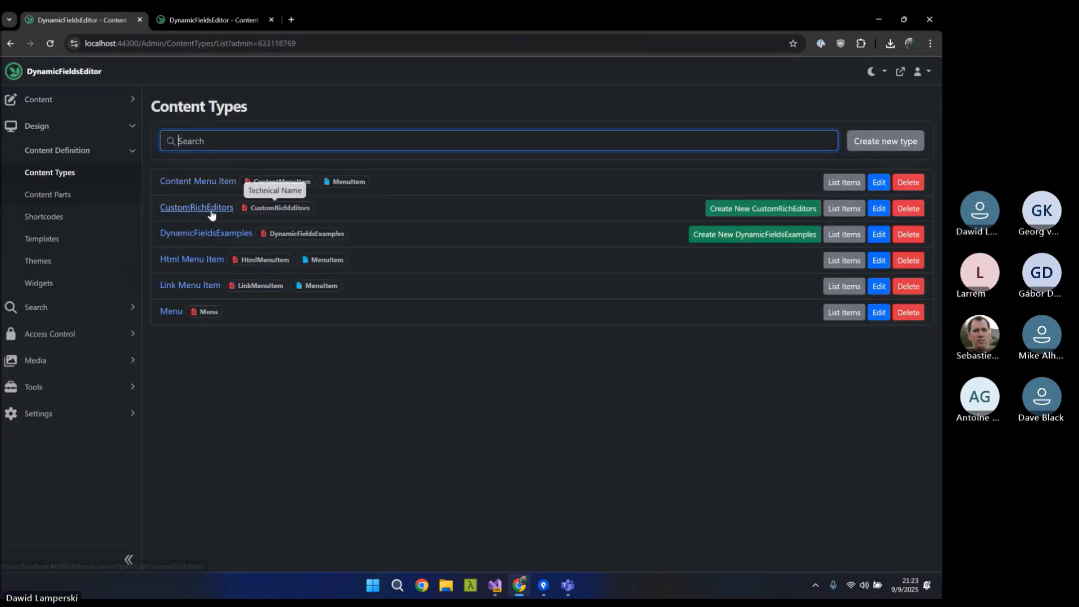
{"action": "left_click", "coordinate": [203, 235]}
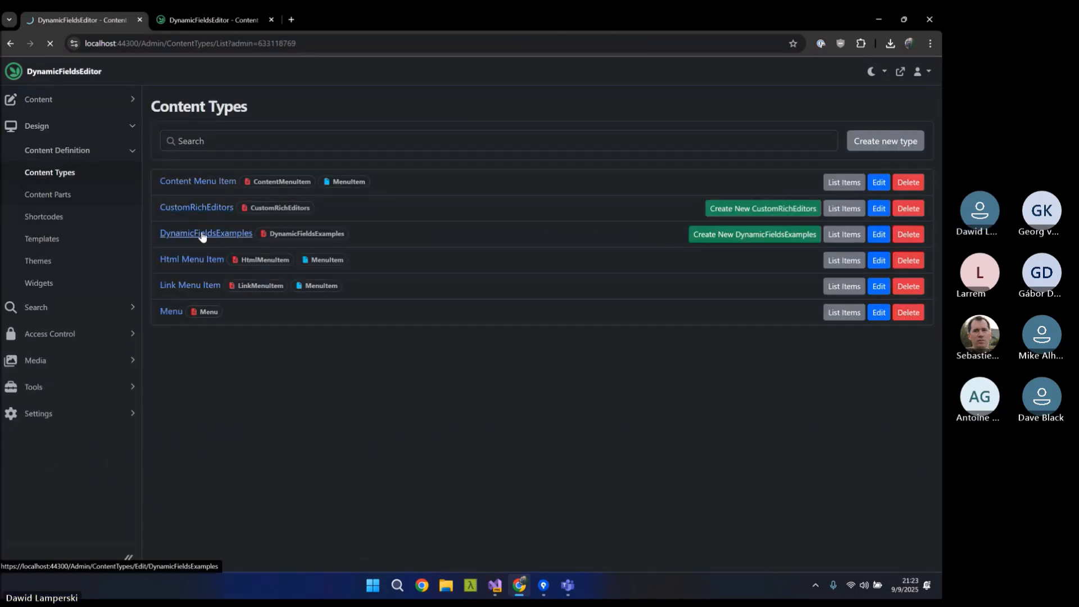
{"action": "scroll", "coordinate": [283, 270], "scroll_direction": "down", "scroll_amount": 4}
{"action": "scroll", "coordinate": [281, 270], "scroll_direction": "down", "scroll_amount": 4}
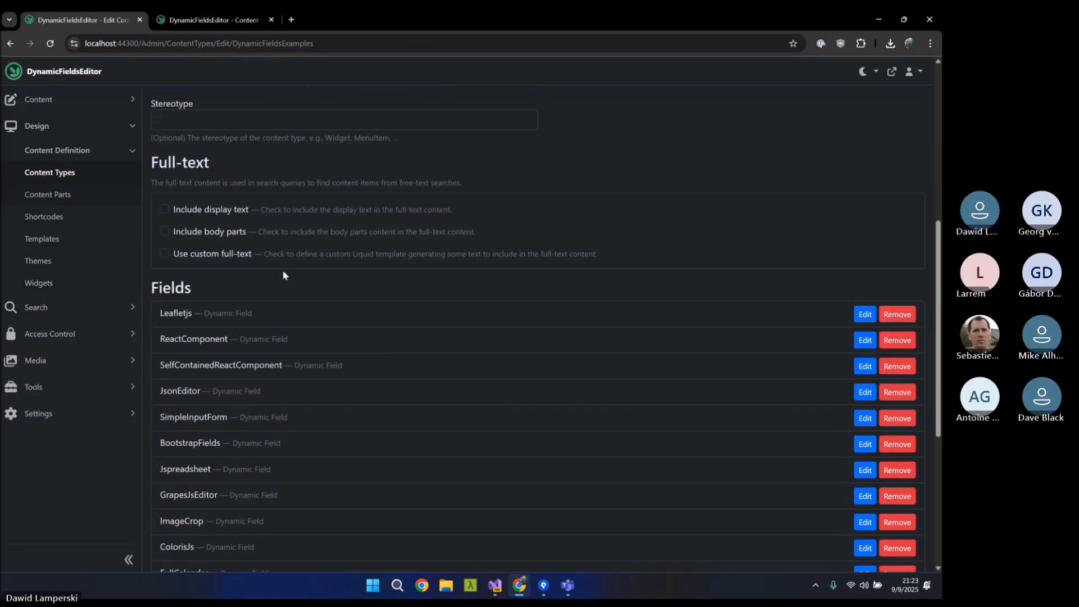
{"action": "scroll", "coordinate": [305, 292], "scroll_direction": "down", "scroll_amount": 1}
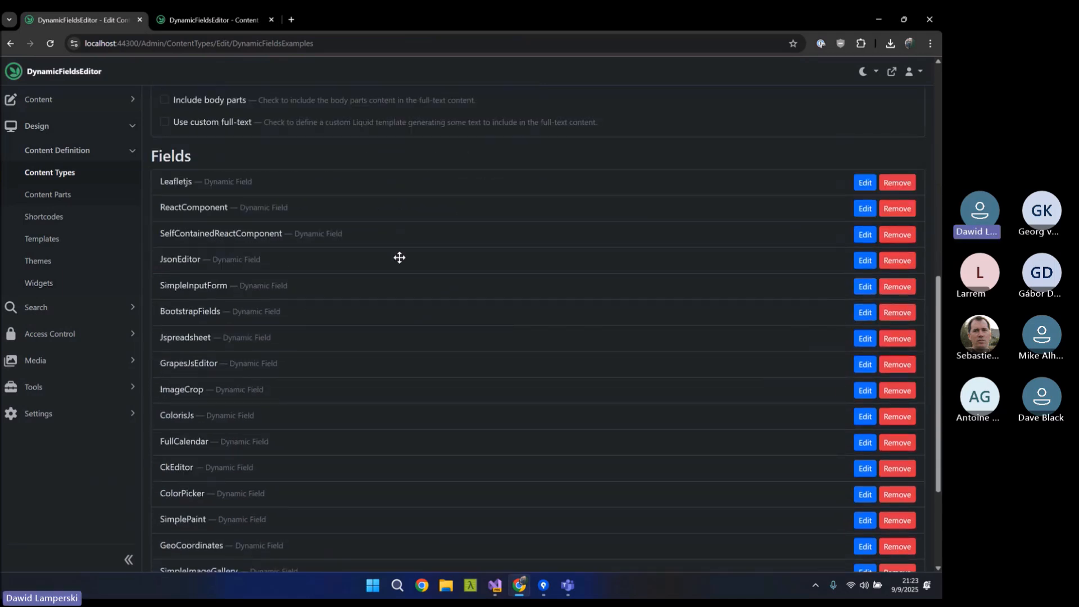
Step: Look through the DynamicFieldsExamples field list, open the GeoCoordinates field settings and view the latitude and longitude inputs in its preview
{"action": "scroll", "coordinate": [294, 285], "scroll_direction": "down", "scroll_amount": 2}
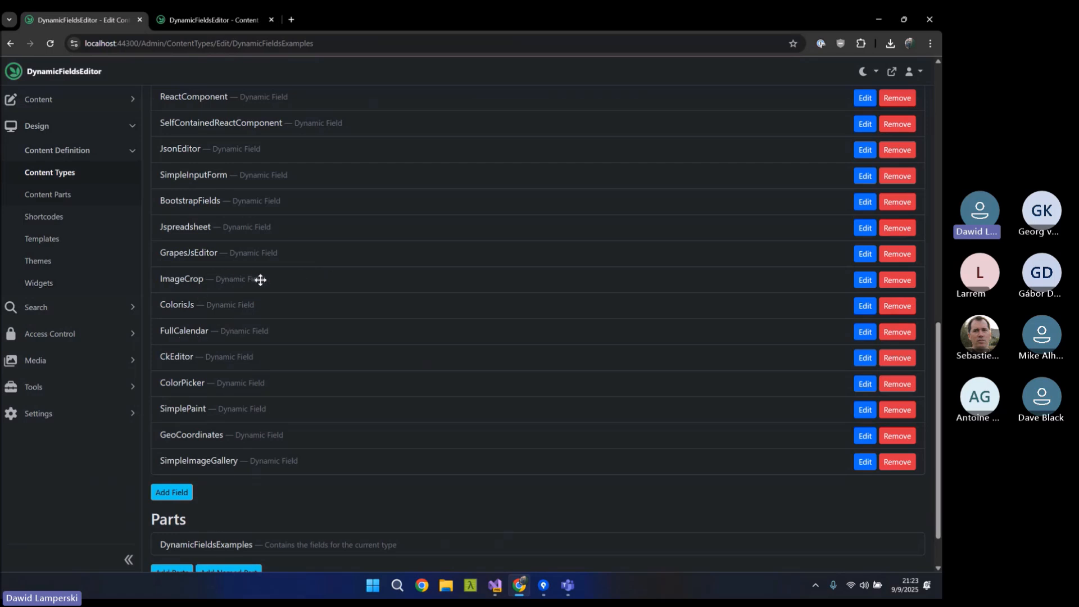
{"action": "scroll", "coordinate": [259, 278], "scroll_direction": "up", "scroll_amount": 1}
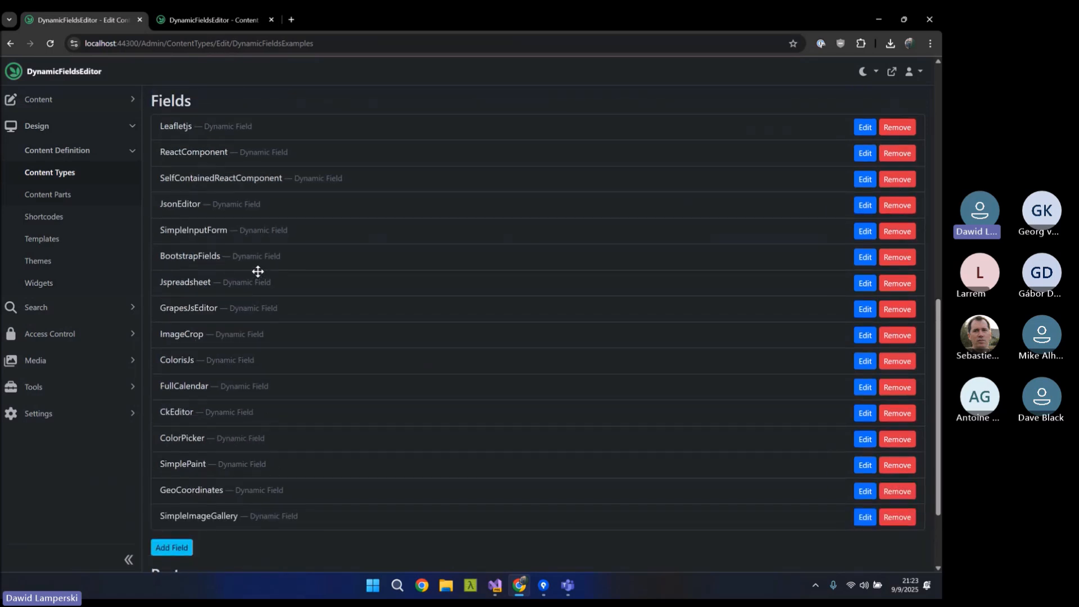
{"action": "scroll", "coordinate": [257, 274], "scroll_direction": "down", "scroll_amount": 2}
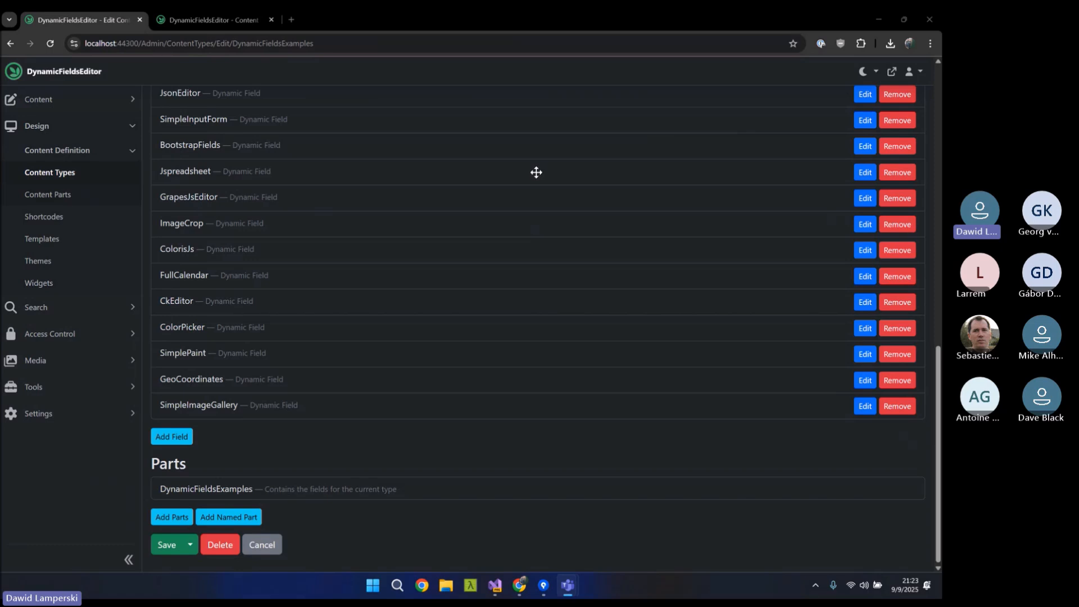
{"action": "scroll", "coordinate": [537, 171], "scroll_direction": "up", "scroll_amount": 2}
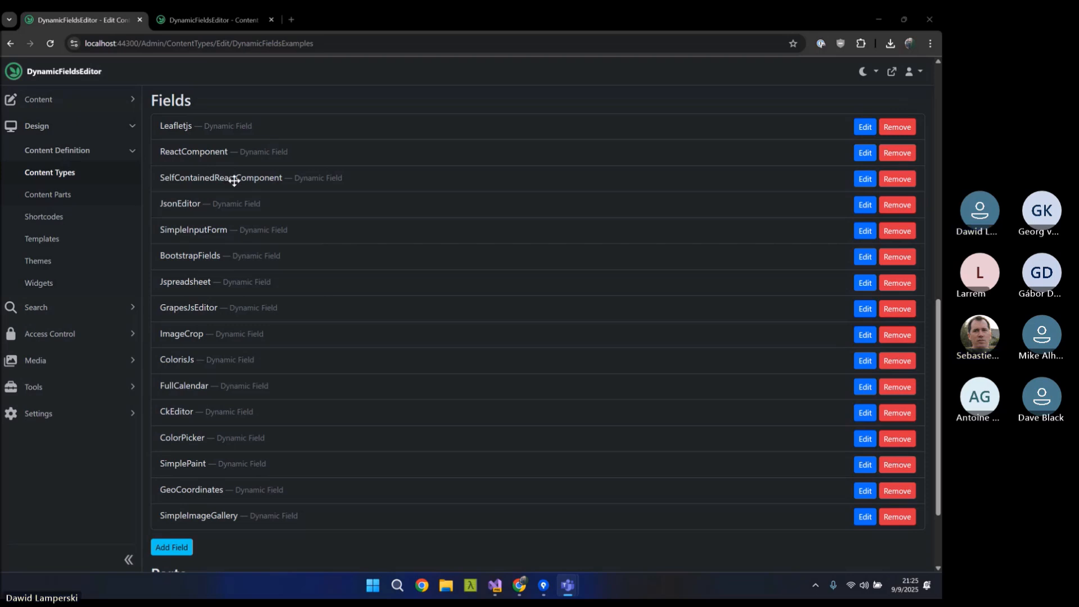
{"action": "scroll", "coordinate": [230, 313], "scroll_direction": "up", "scroll_amount": 1}
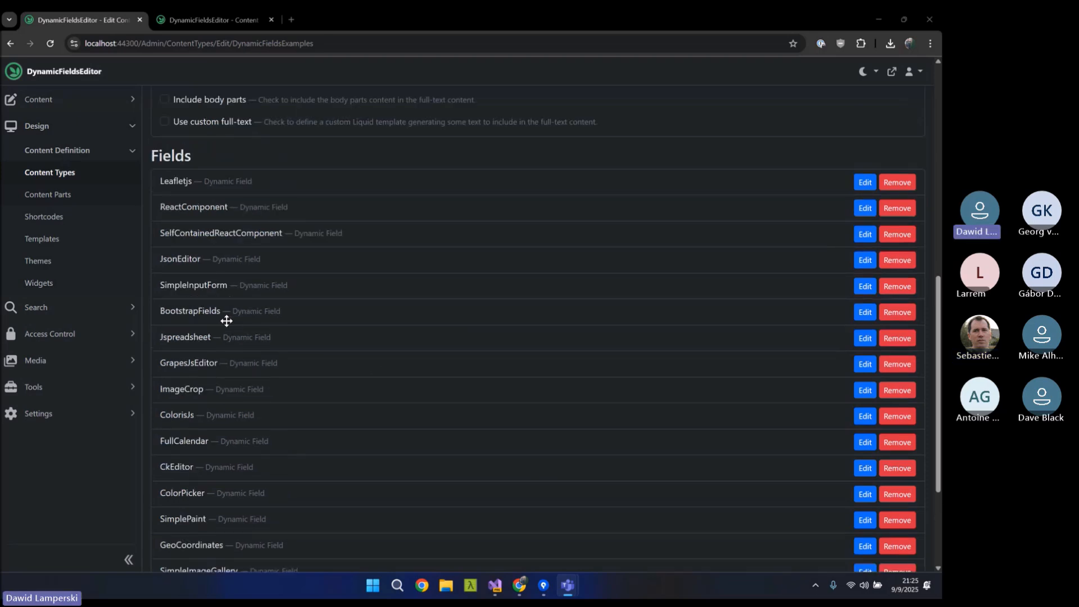
{"action": "scroll", "coordinate": [239, 445], "scroll_direction": "down", "scroll_amount": 3}
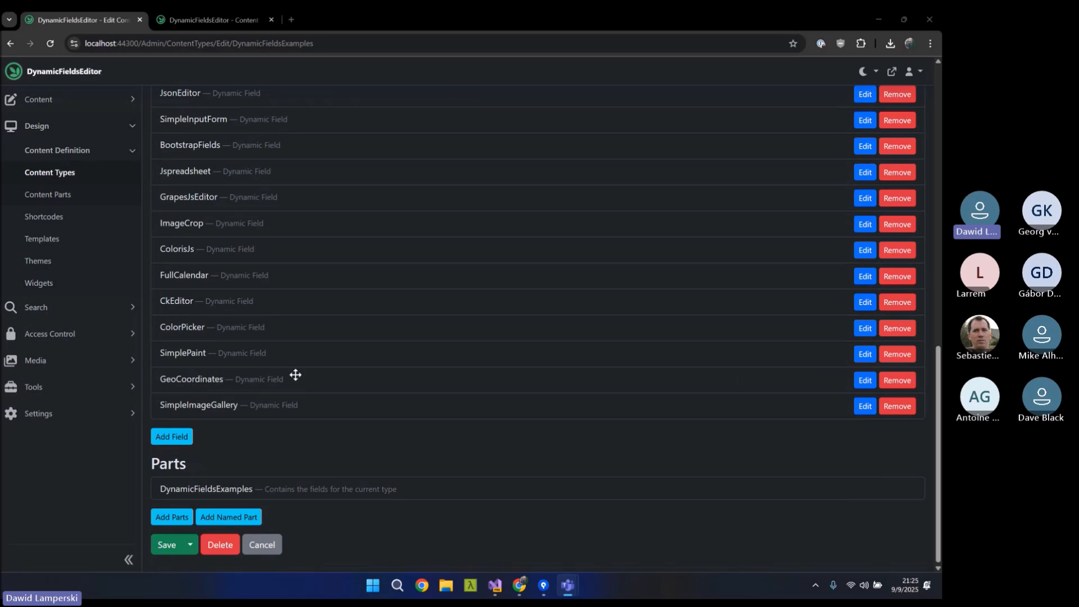
{"action": "left_click", "coordinate": [865, 380]}
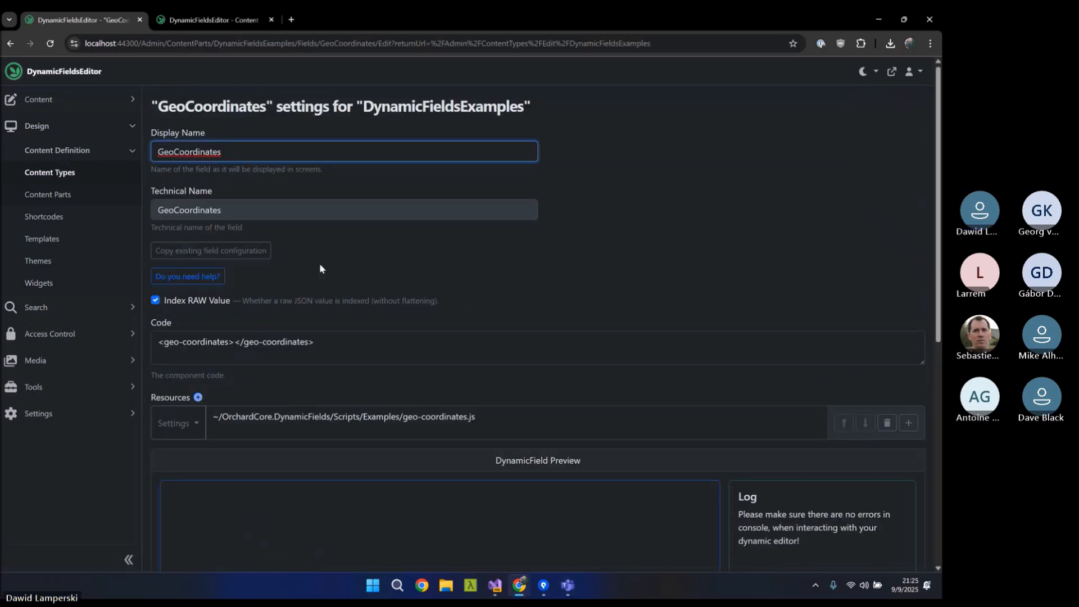
{"action": "scroll", "coordinate": [322, 263], "scroll_direction": "down", "scroll_amount": 3}
{"action": "left_click", "coordinate": [267, 392]}
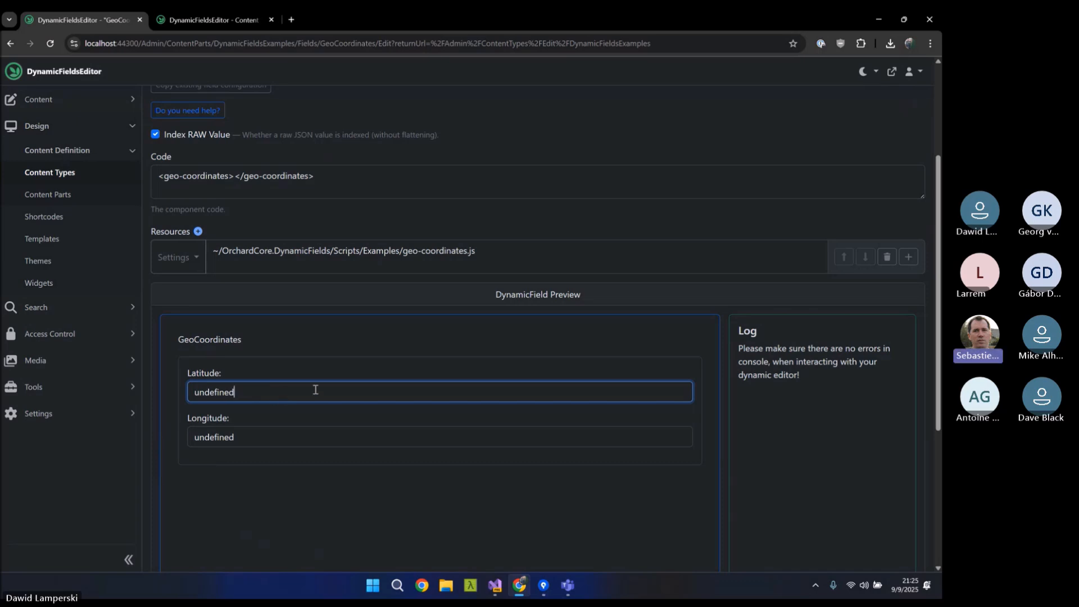
{"action": "left_click", "coordinate": [834, 106]}
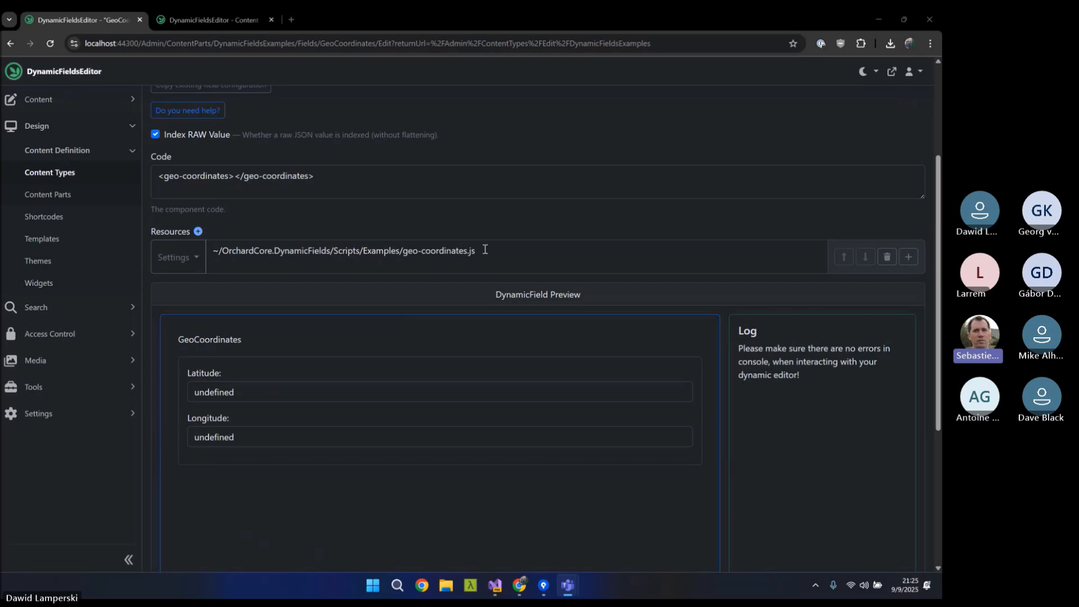
Step: Examine the GeoCoordinates component code and the path of its geo-coordinates.js resource
{"action": "triple_click", "coordinate": [350, 177]}
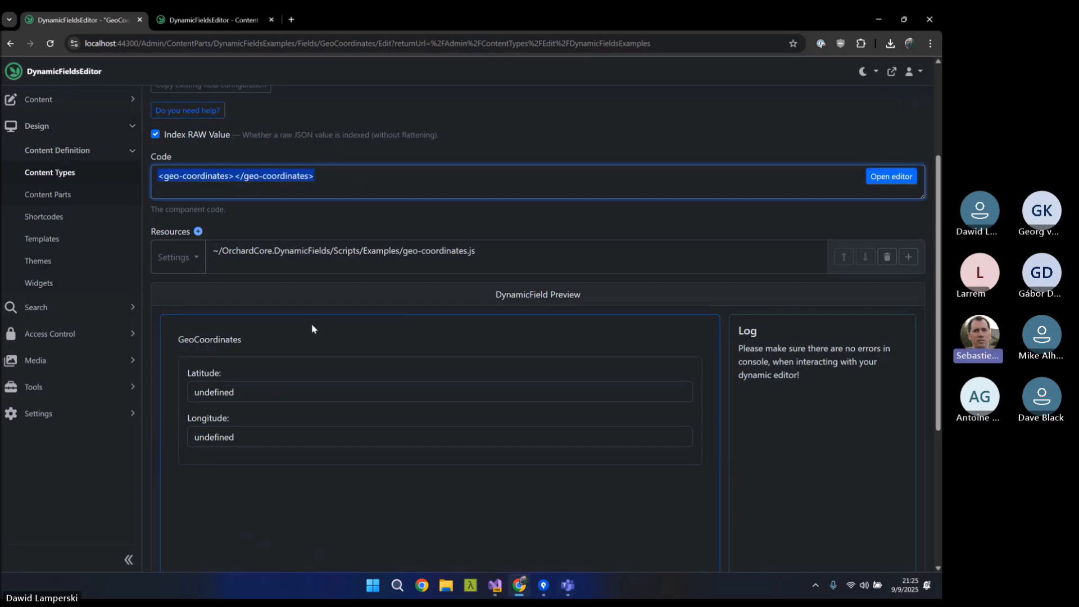
{"action": "left_click_drag", "start_coordinate": [496, 251], "coordinate": [211, 251]}
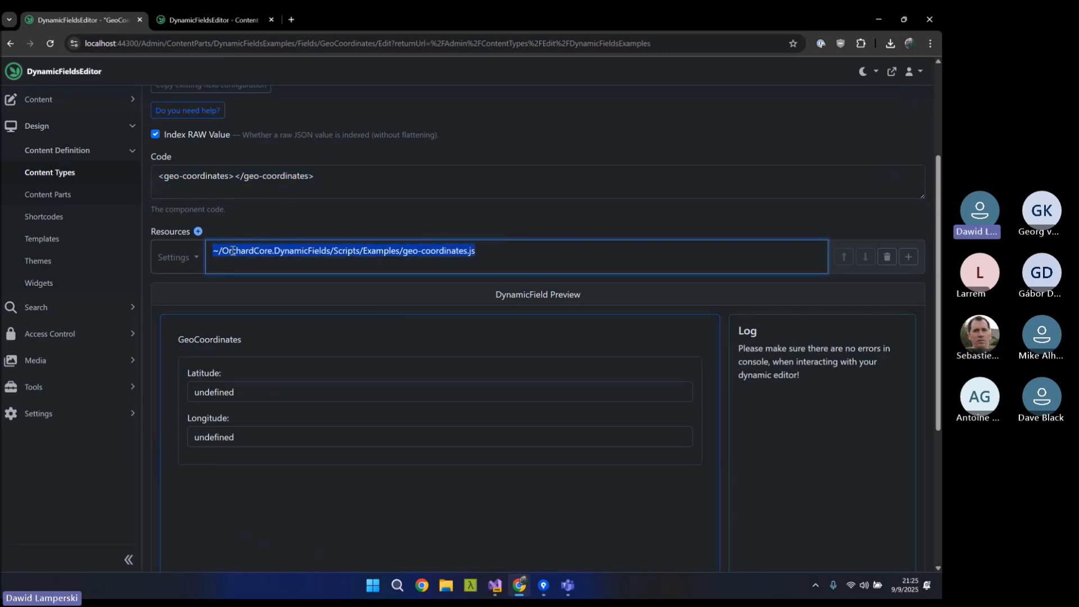
{"action": "left_click", "coordinate": [444, 252]}
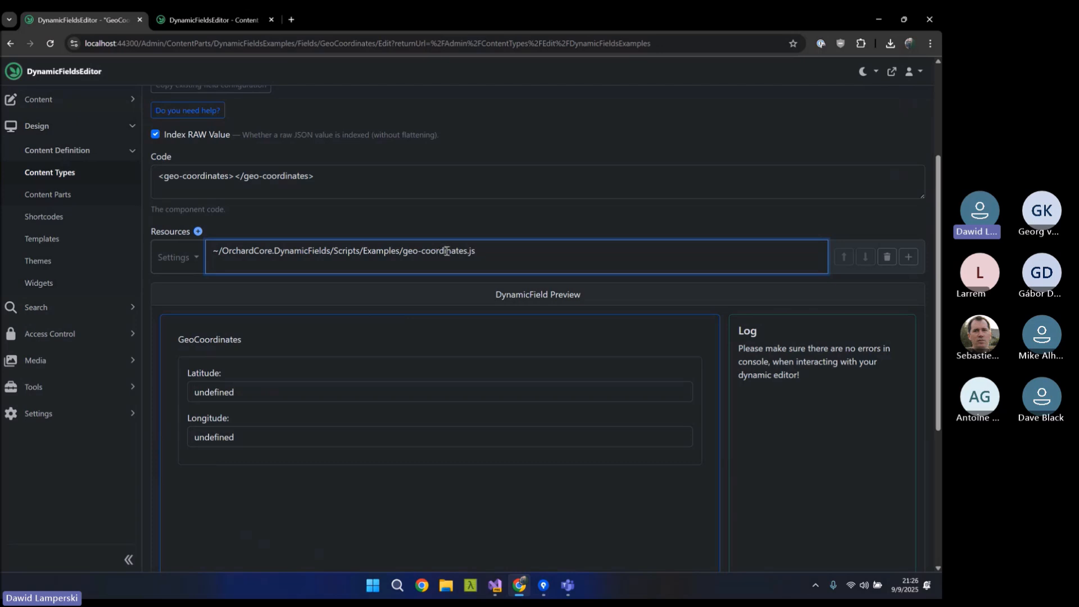
{"action": "double_click", "coordinate": [380, 251]}
Step: Switch to Visual Studio and open geo-coordinates.js from the wwwroot/Scripts/Examples folder of OrchardCore.DynamicFields
{"action": "left_click", "coordinate": [494, 586]}
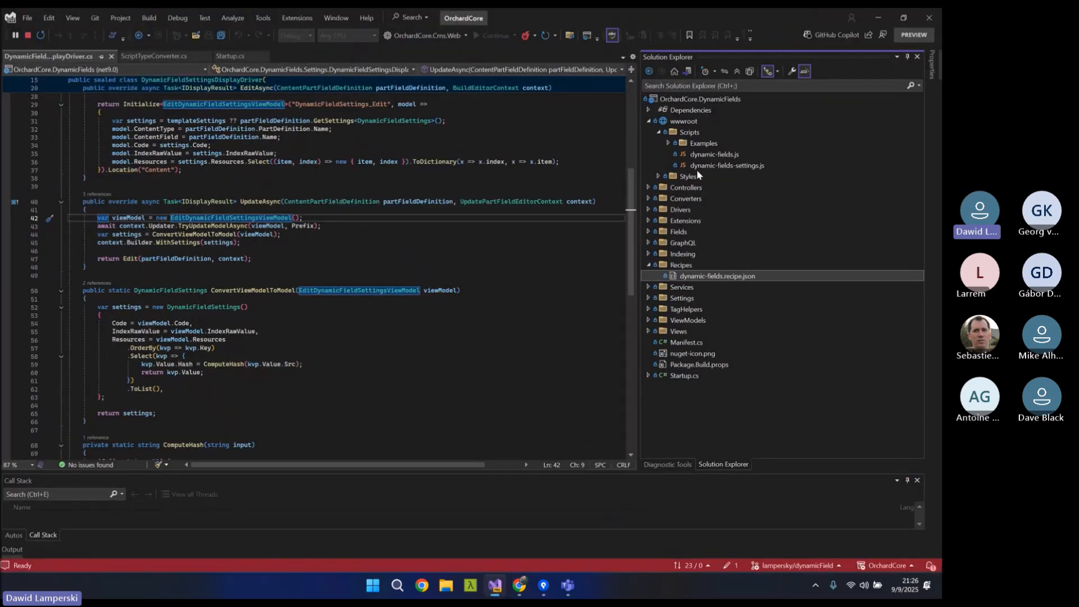
{"action": "left_click", "coordinate": [668, 143]}
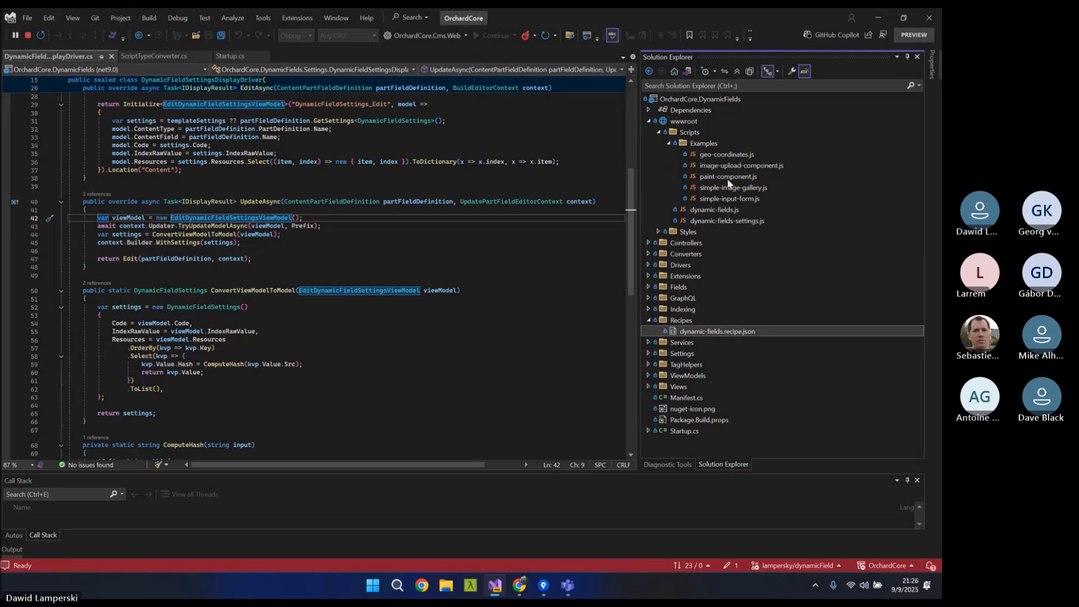
{"action": "left_click", "coordinate": [727, 155]}
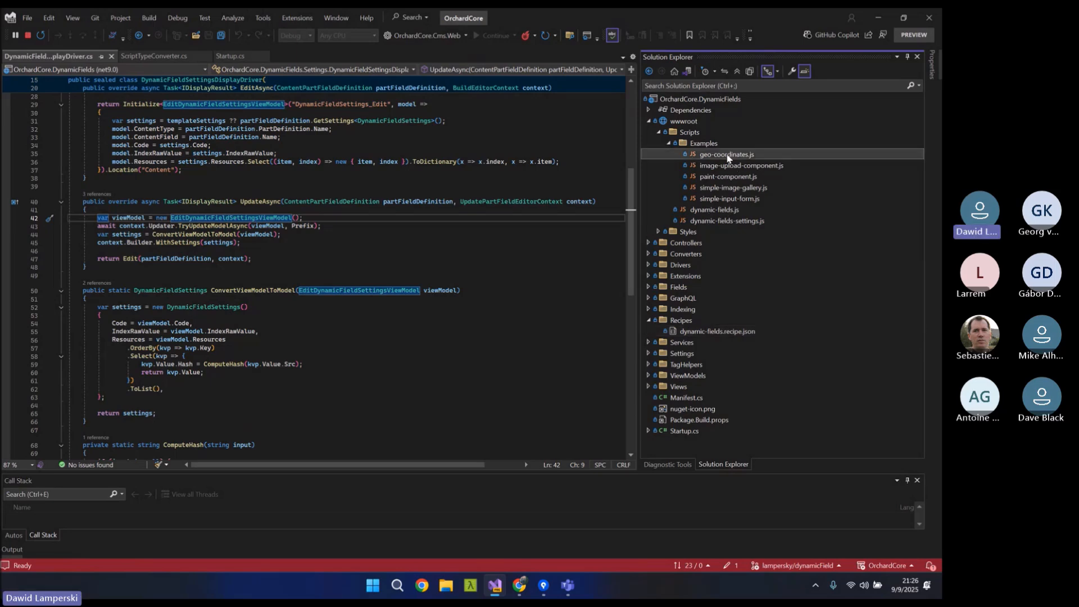
{"action": "double_click", "coordinate": [727, 155]}
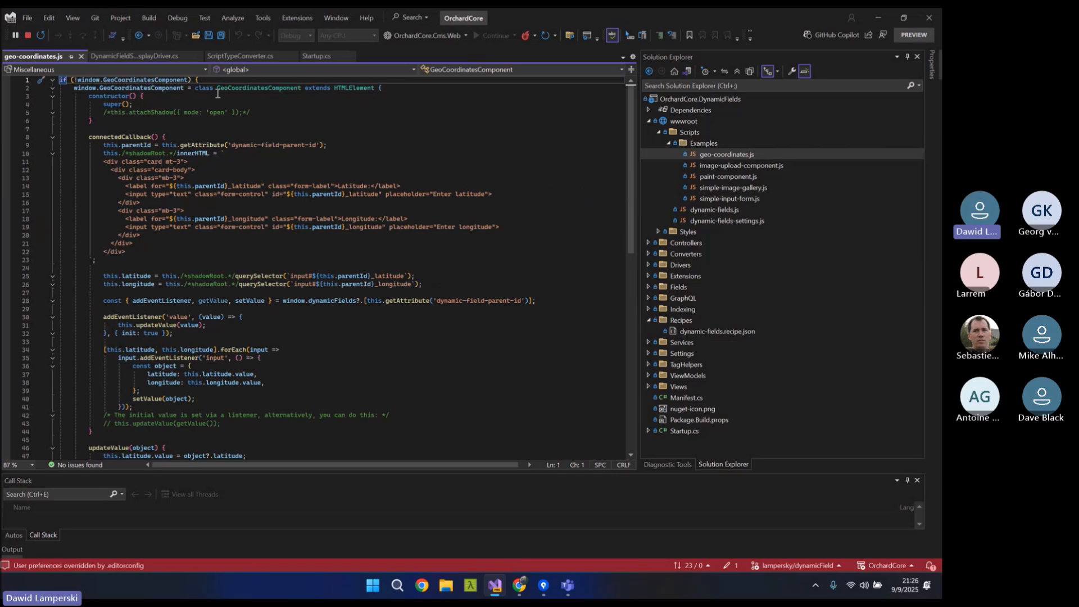
Step: Examine the GeoCoordinatesComponent class in geo-coordinates.js, including its HTMLElement base, markup, event listeners and value update code
{"action": "double_click", "coordinate": [285, 90]}
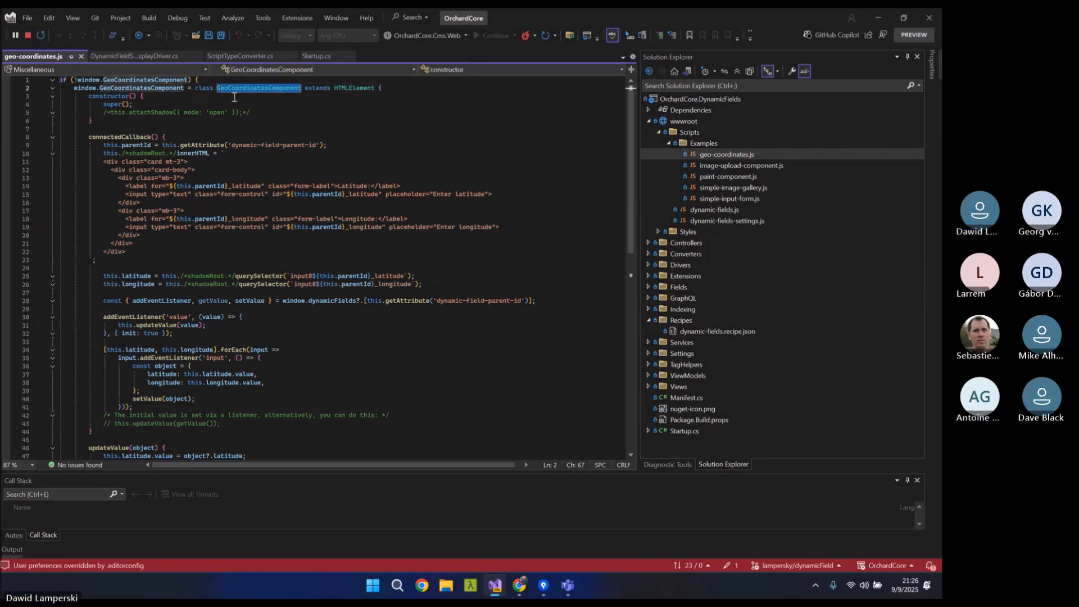
{"action": "left_click", "coordinate": [344, 88]}
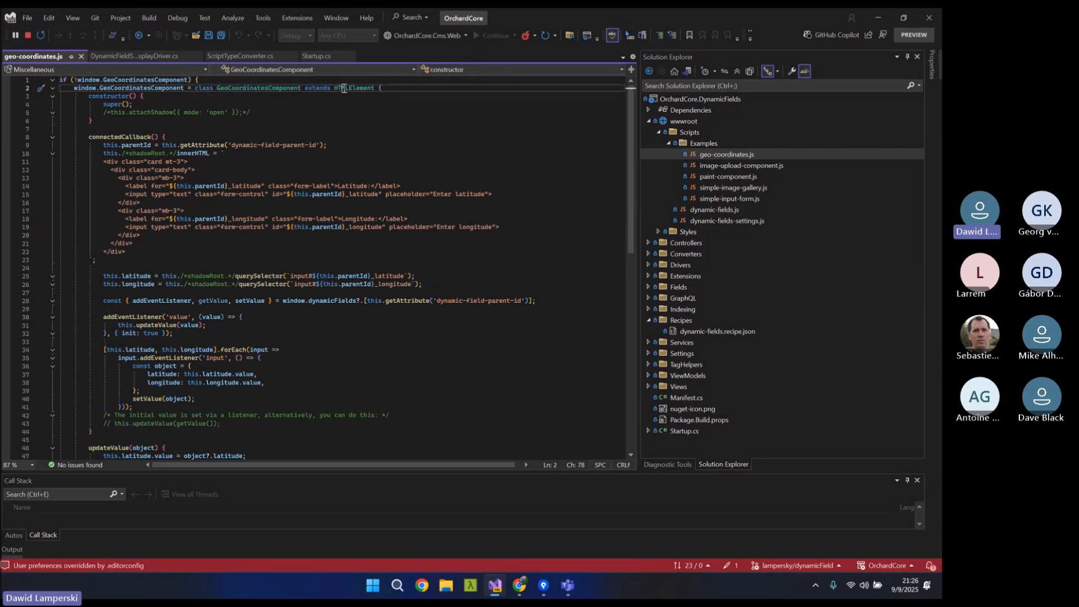
{"action": "double_click", "coordinate": [344, 89]}
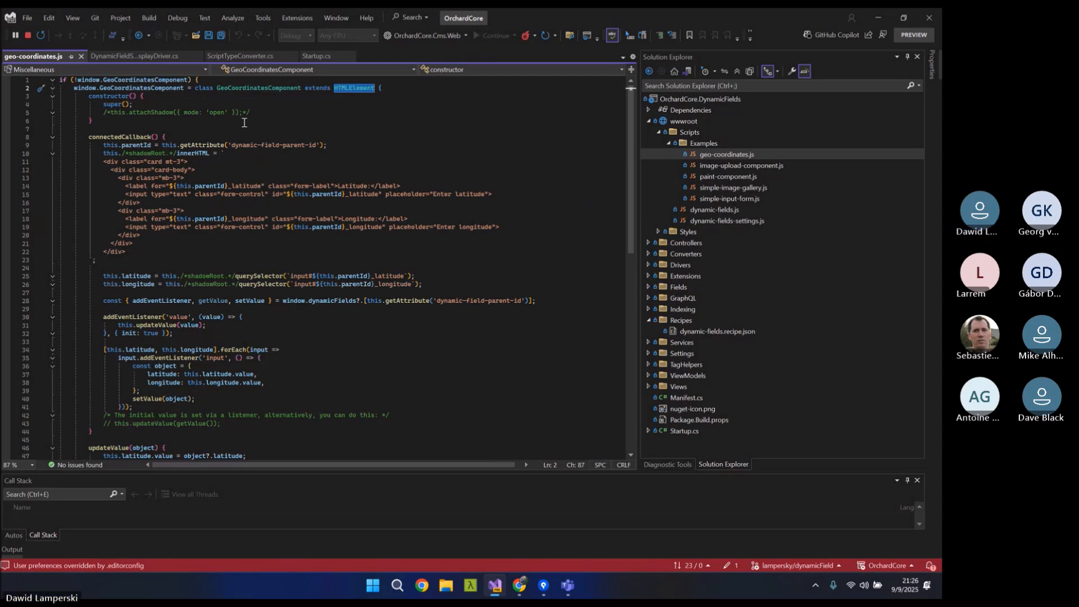
{"action": "left_click", "coordinate": [148, 113]}
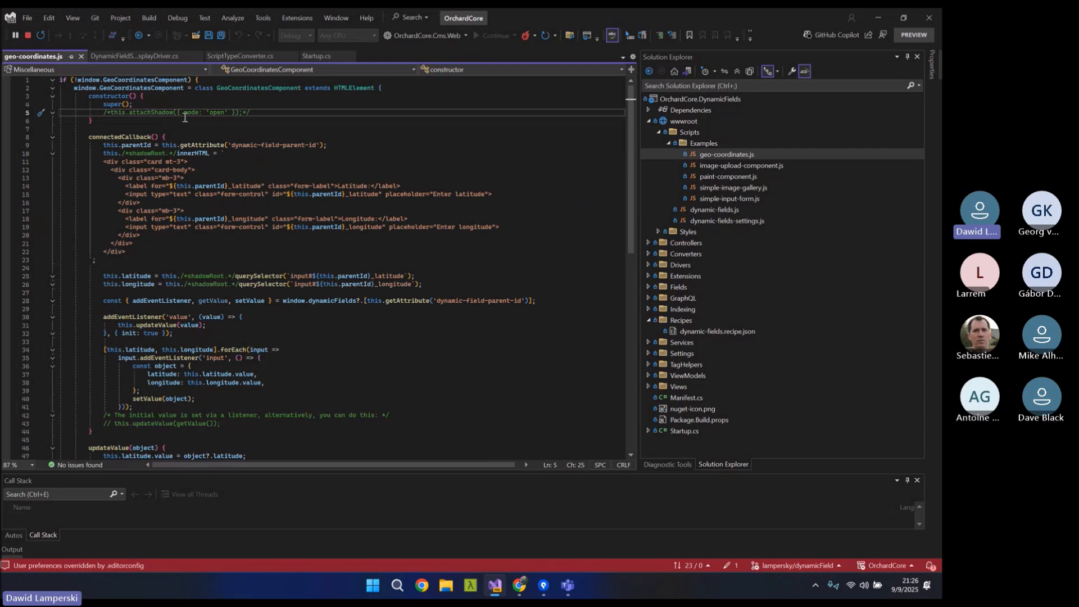
{"action": "scroll", "coordinate": [185, 118], "scroll_direction": "down", "scroll_amount": 1}
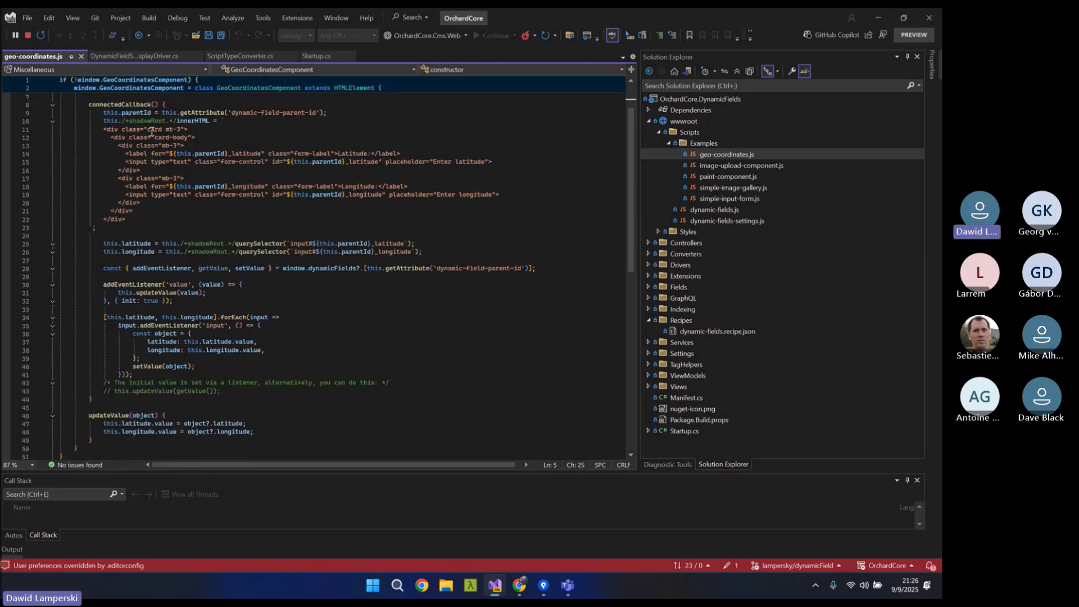
{"action": "scroll", "coordinate": [175, 131], "scroll_direction": "down", "scroll_amount": 2}
{"action": "scroll", "coordinate": [355, 211], "scroll_direction": "up", "scroll_amount": 1}
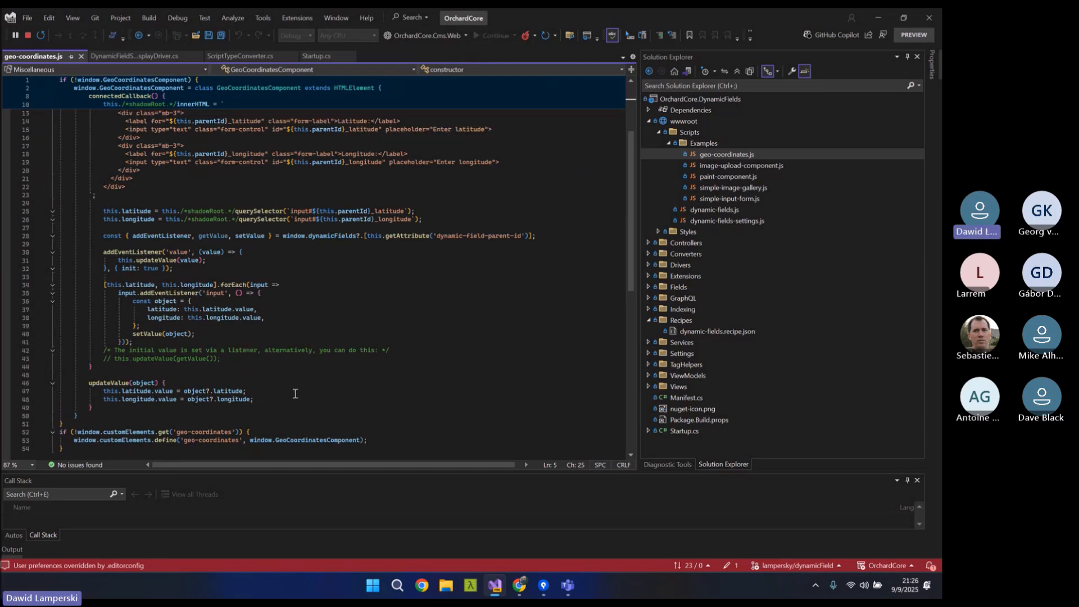
{"action": "left_click_drag", "start_coordinate": [294, 391], "coordinate": [307, 203]}
{"action": "scroll", "coordinate": [310, 182], "scroll_direction": "up", "scroll_amount": 3}
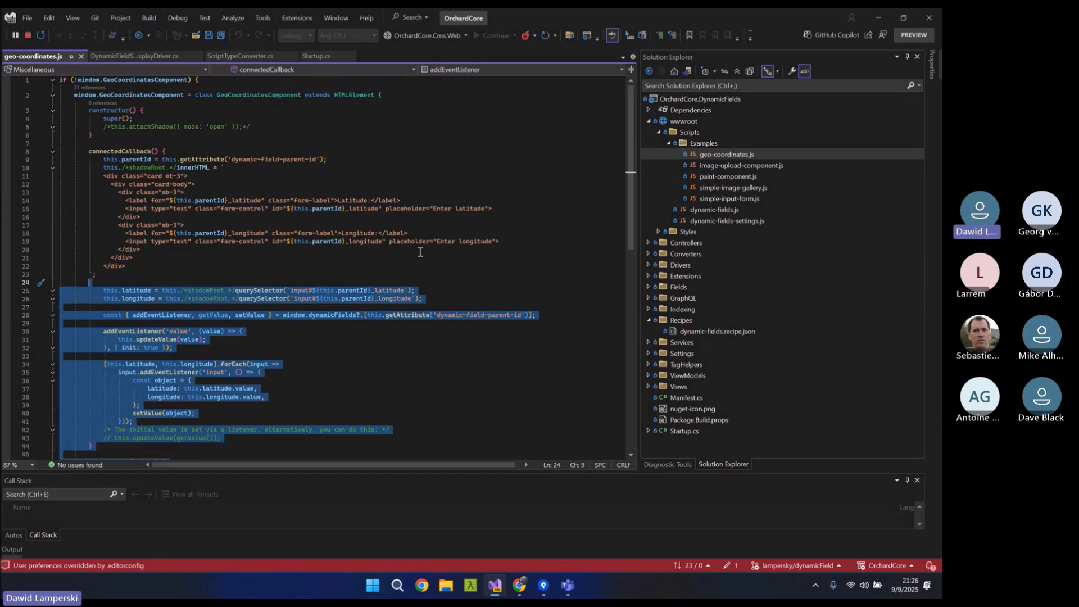
Step: Switch back to Chrome and review the full script path in the GeoCoordinates field's resources
{"action": "key", "text": "alt+Tab"}
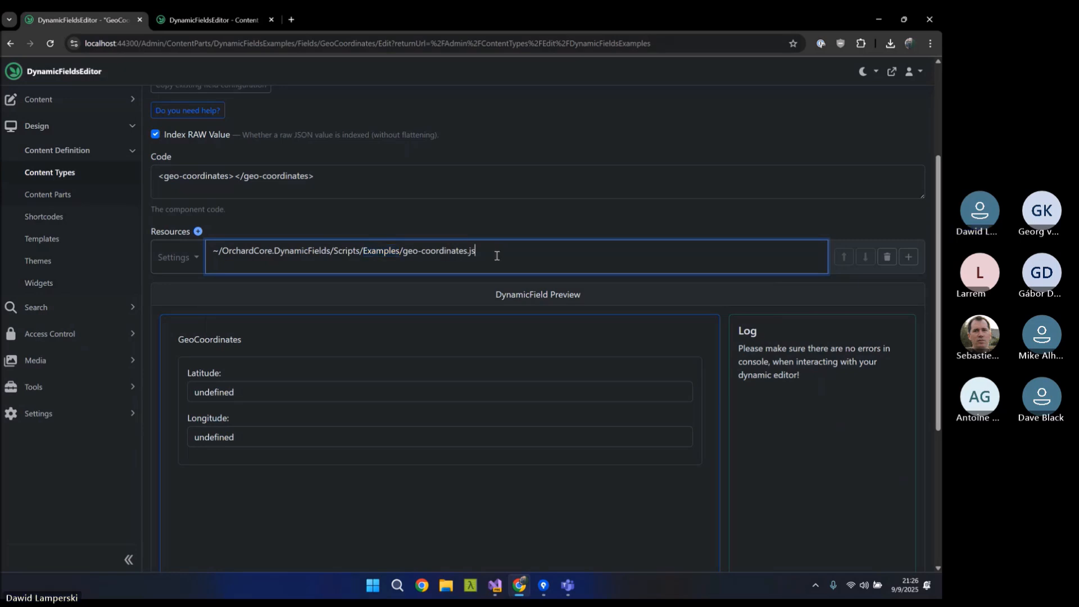
{"action": "left_click_drag", "start_coordinate": [496, 255], "coordinate": [207, 252]}
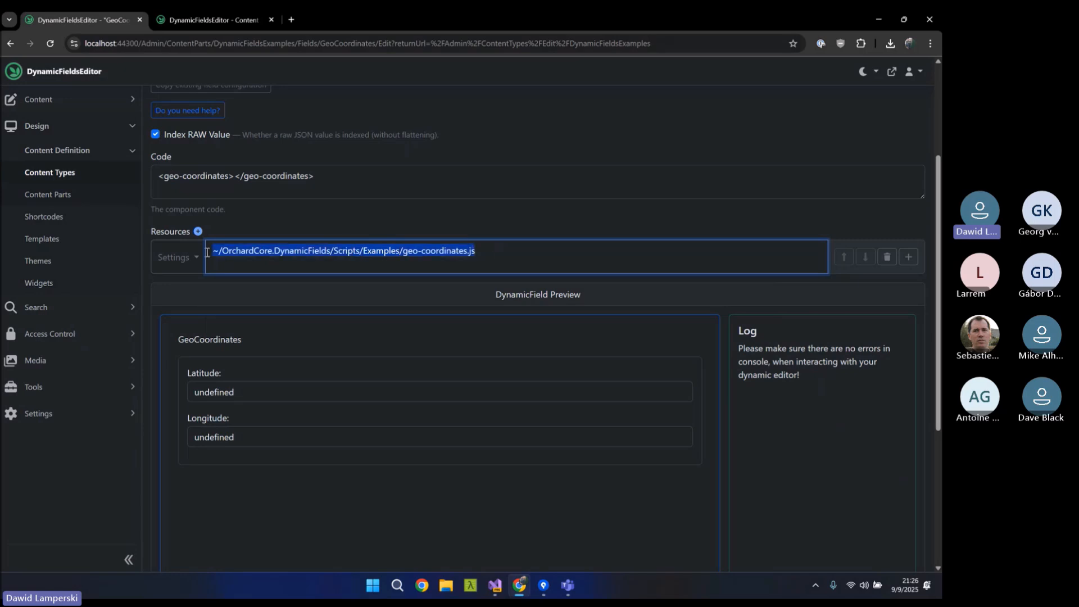
{"action": "left_click", "coordinate": [499, 255]}
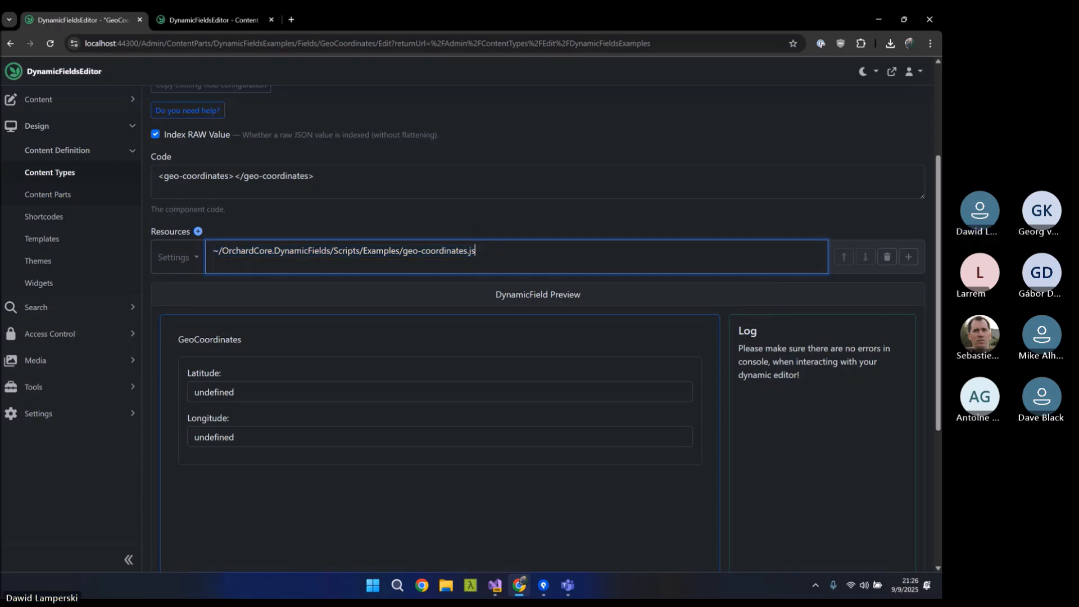
{"action": "mouse_move", "coordinate": [520, 585]}
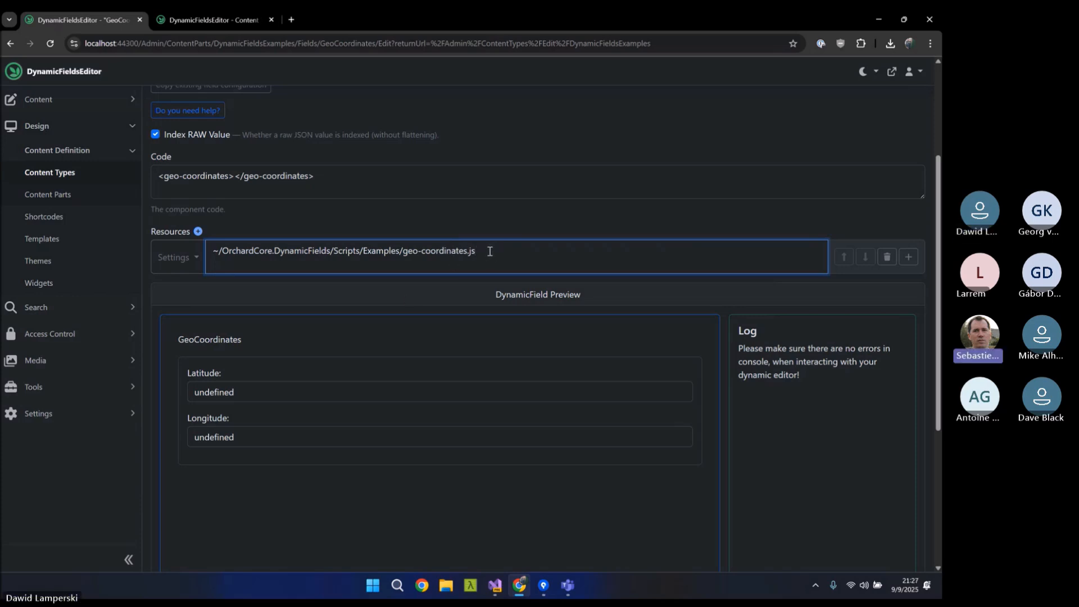
{"action": "left_click_drag", "start_coordinate": [494, 250], "coordinate": [209, 252]}
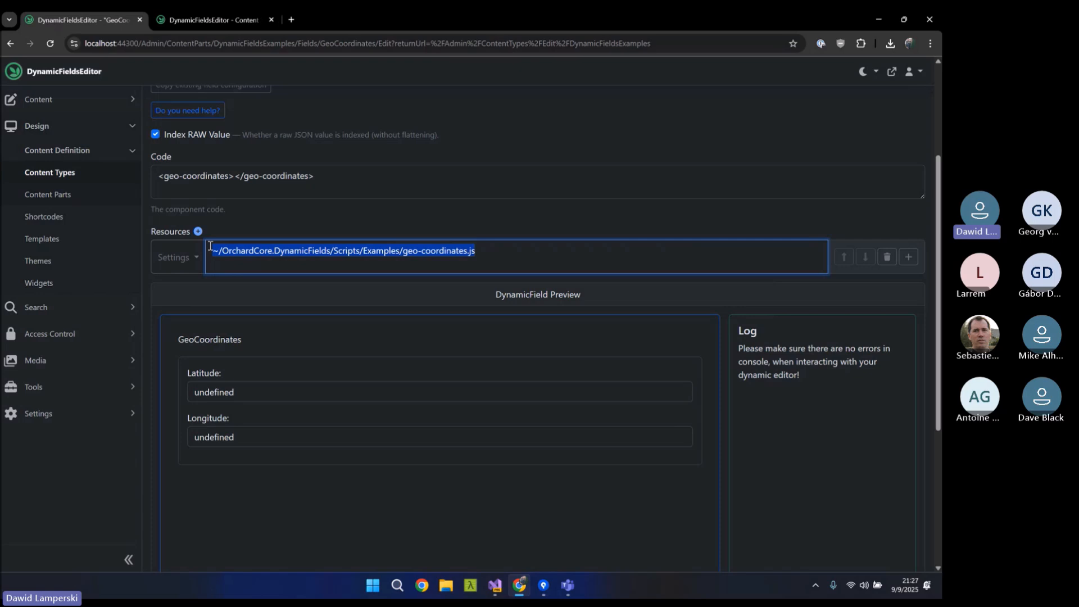
{"action": "left_click", "coordinate": [272, 264]}
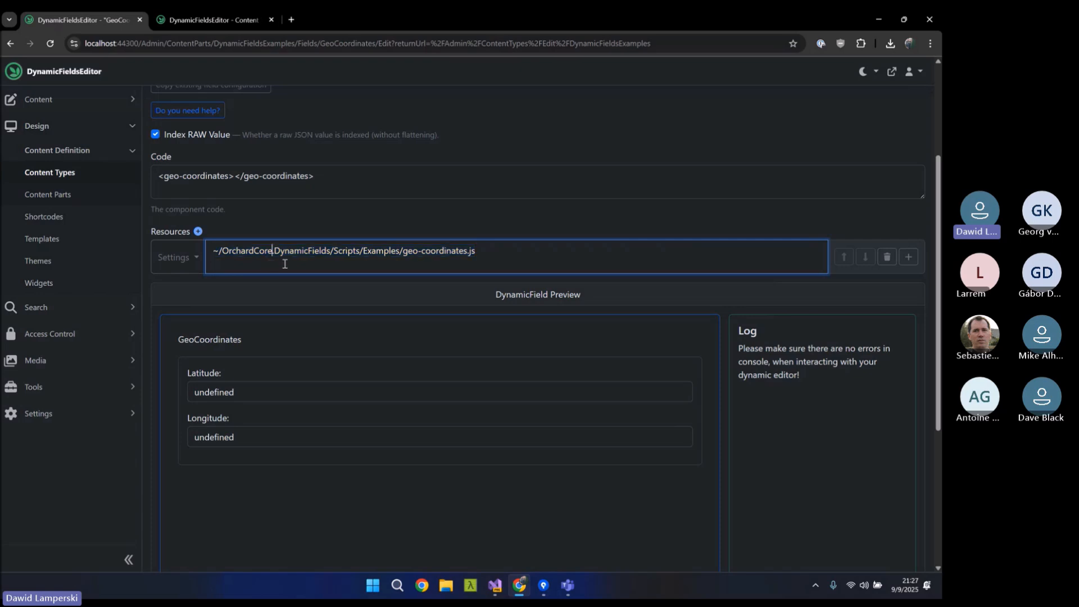
{"action": "left_click", "coordinate": [846, 100]}
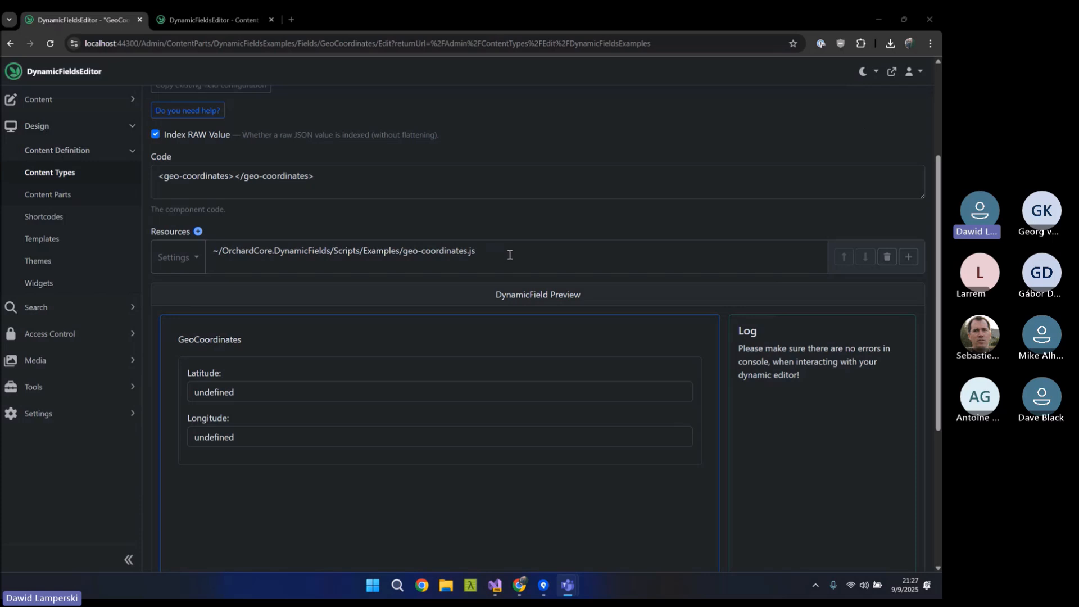
Step: Open the SimpleImageGallery field settings of the DynamicFieldsExamples content type and view its resources and preview
{"action": "left_click", "coordinate": [67, 176]}
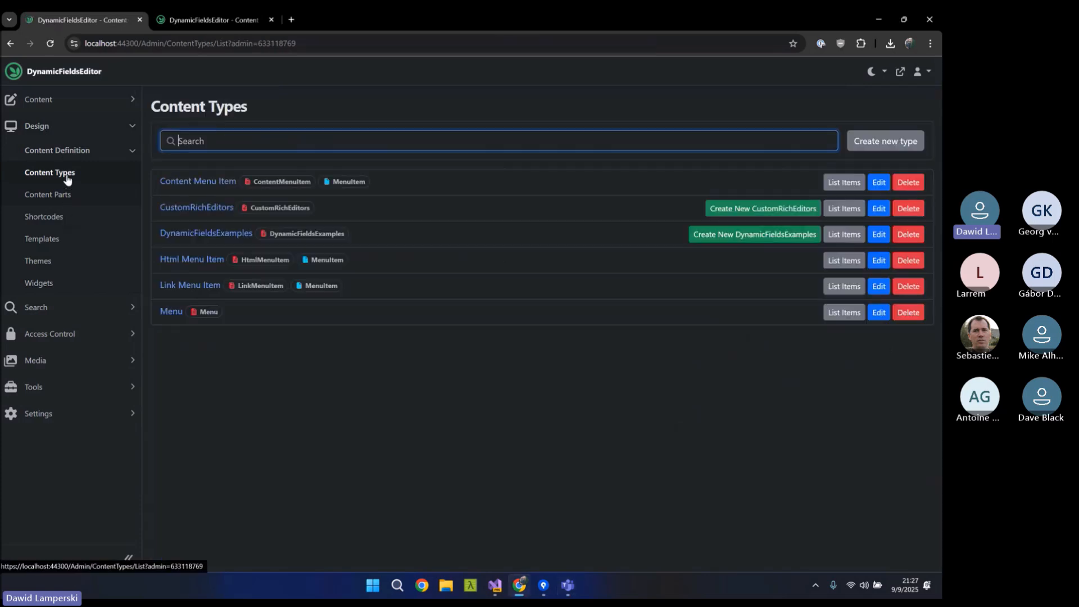
{"action": "left_click", "coordinate": [206, 233]}
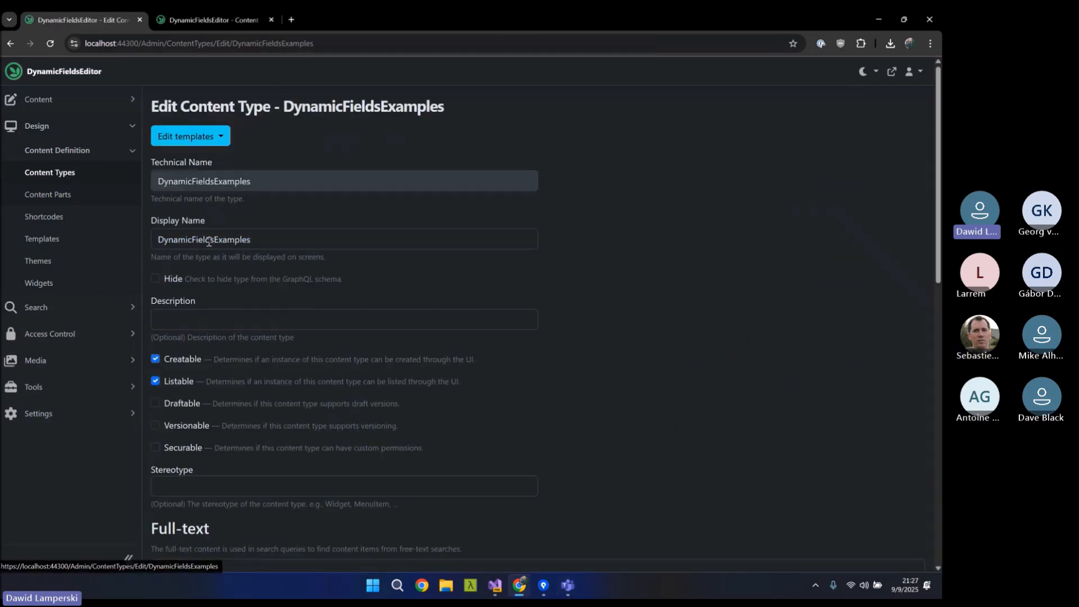
{"action": "scroll", "coordinate": [221, 303], "scroll_direction": "down", "scroll_amount": 10}
{"action": "scroll", "coordinate": [221, 303], "scroll_direction": "down", "scroll_amount": 3}
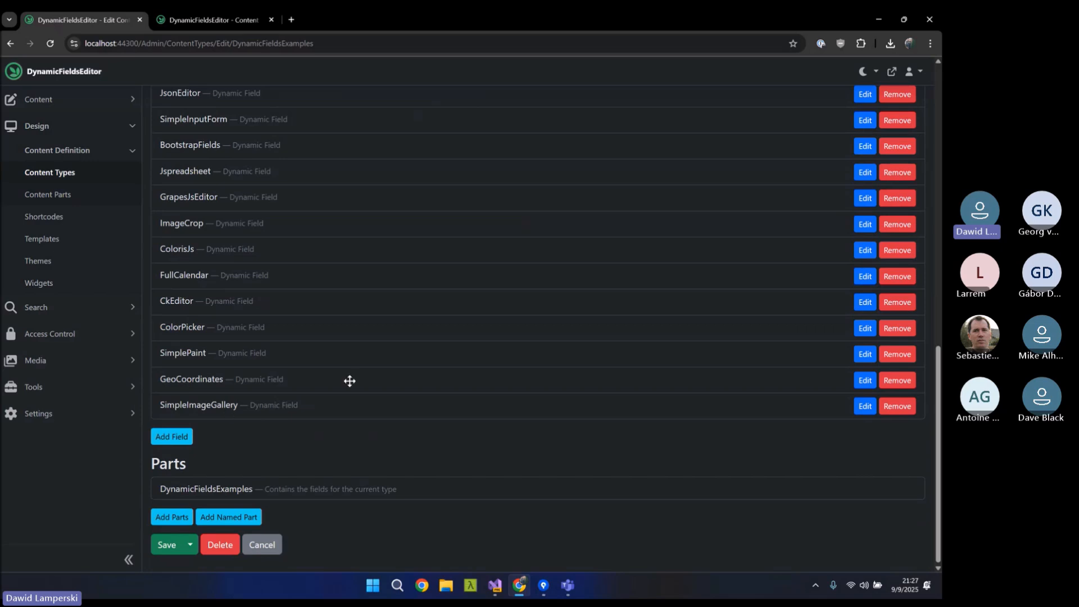
{"action": "left_click", "coordinate": [865, 406]}
{"action": "scroll", "coordinate": [524, 192], "scroll_direction": "down", "scroll_amount": 5}
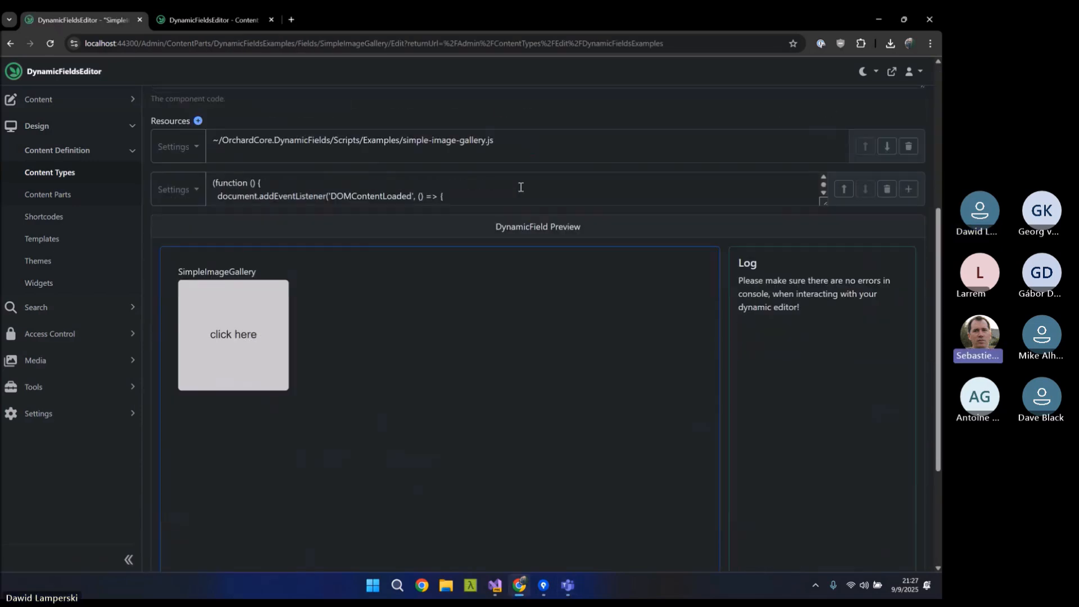
{"action": "left_click", "coordinate": [621, 121]}
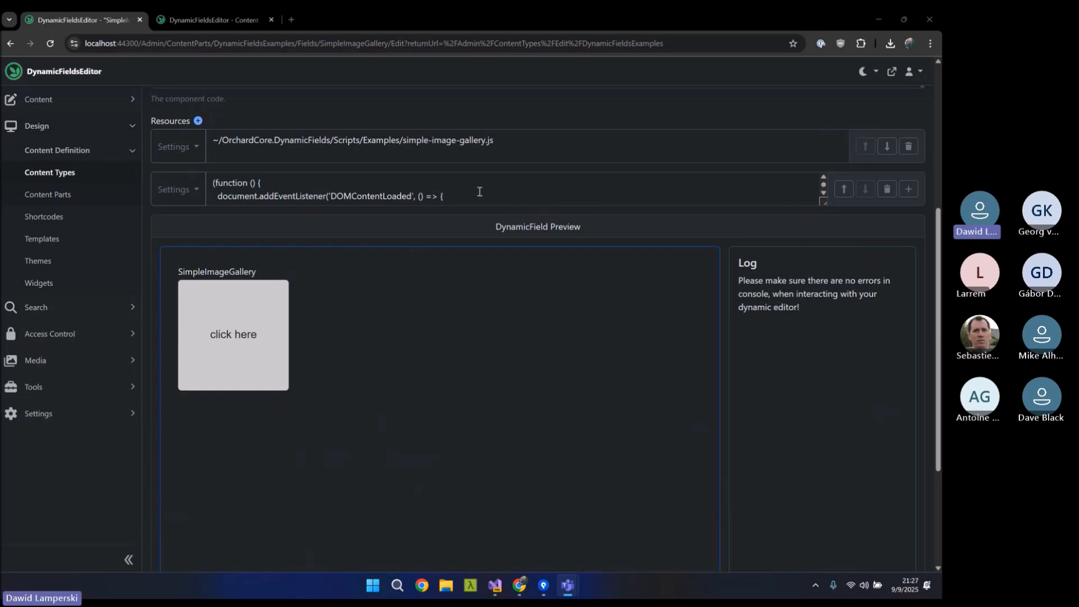
Step: Review the SimpleImageGallery field's names and component code, and highlight the simple-image-gallery.js file name in its first resource
{"action": "scroll", "coordinate": [455, 169], "scroll_direction": "up", "scroll_amount": 2}
{"action": "scroll", "coordinate": [455, 169], "scroll_direction": "up", "scroll_amount": 1}
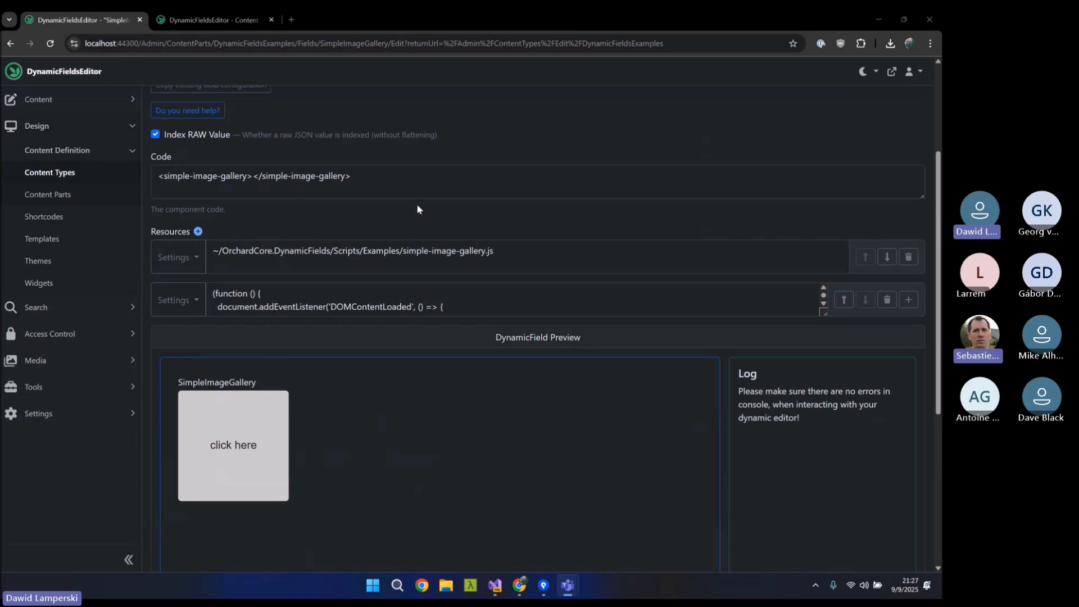
{"action": "scroll", "coordinate": [271, 196], "scroll_direction": "up", "scroll_amount": 3}
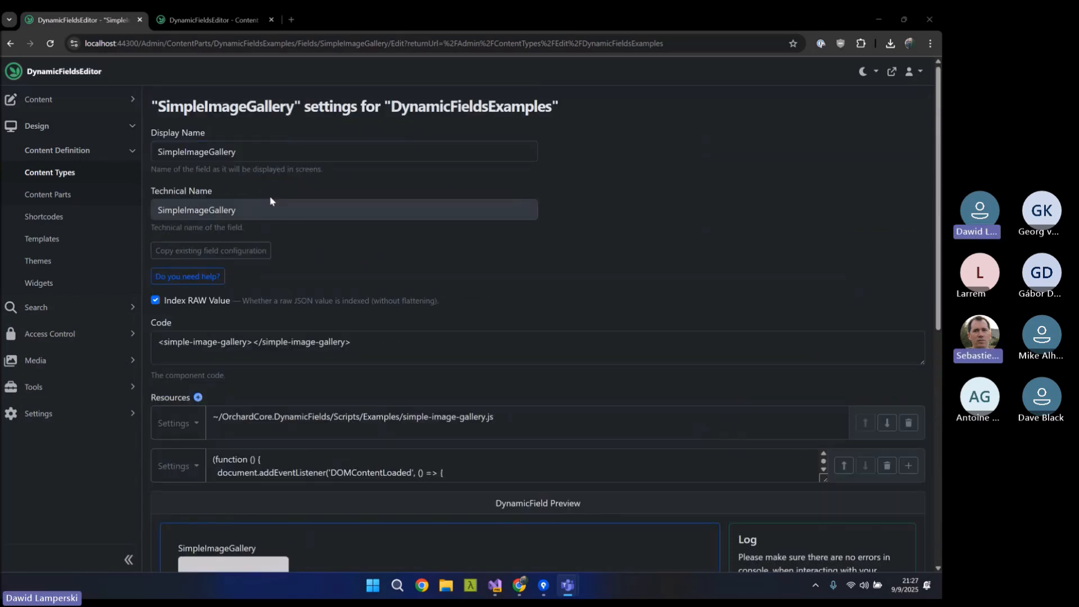
{"action": "scroll", "coordinate": [270, 200], "scroll_direction": "down", "scroll_amount": 2}
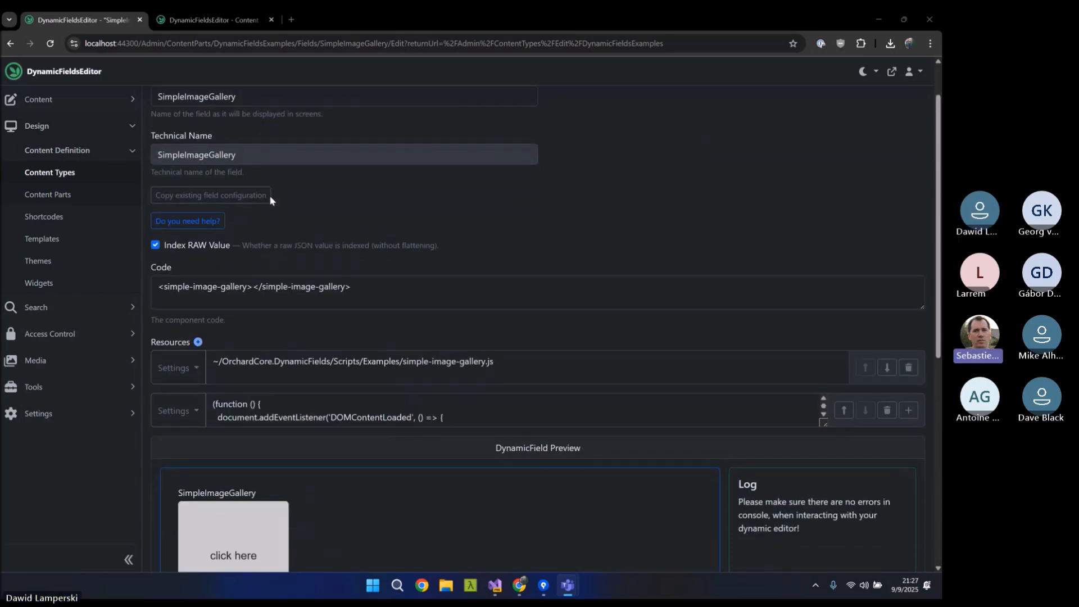
{"action": "scroll", "coordinate": [269, 195], "scroll_direction": "down", "scroll_amount": 1}
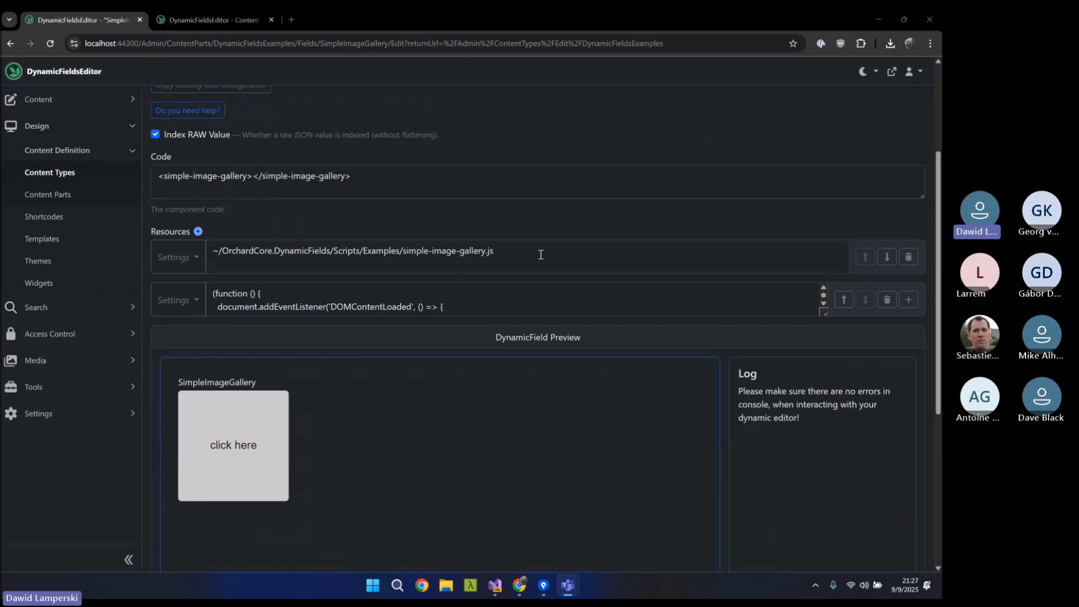
{"action": "left_click_drag", "start_coordinate": [540, 253], "coordinate": [401, 248]}
{"action": "scroll", "coordinate": [401, 247], "scroll_direction": "down", "scroll_amount": 2}
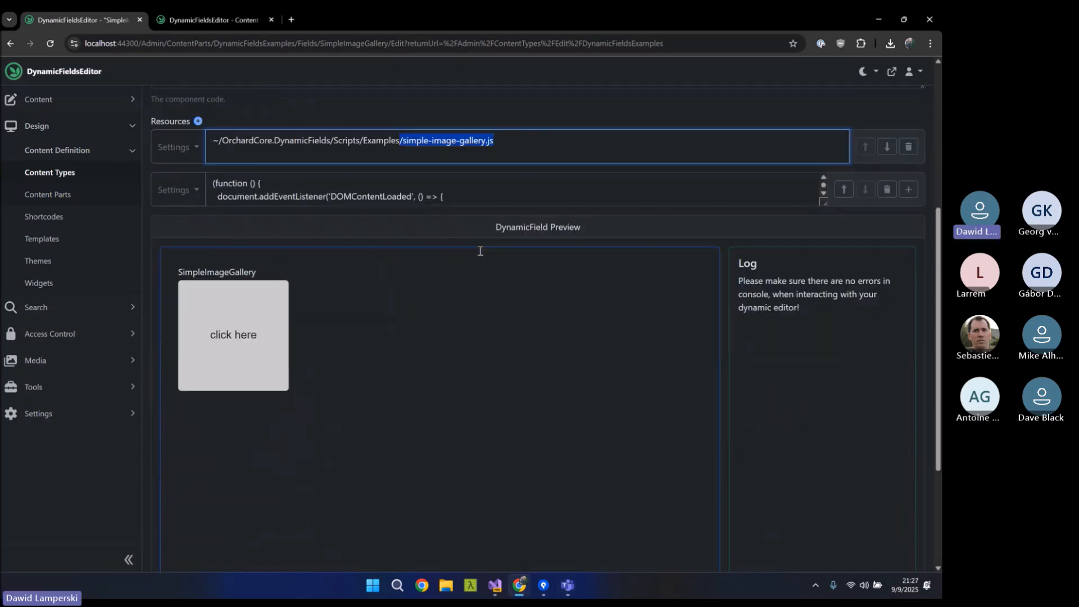
Step: Choose the volcano image in the SimpleImageGallery preview and replace it with the hay field and tractor image
{"action": "left_click", "coordinate": [232, 317]}
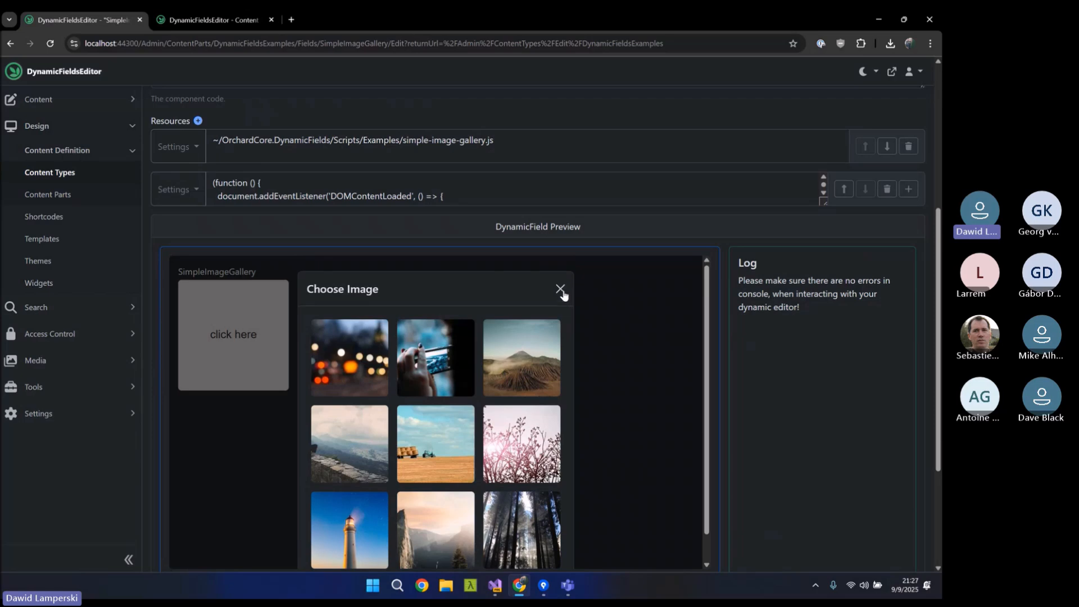
{"action": "left_click", "coordinate": [517, 347]}
{"action": "left_click", "coordinate": [243, 335]}
{"action": "left_click", "coordinate": [441, 413]}
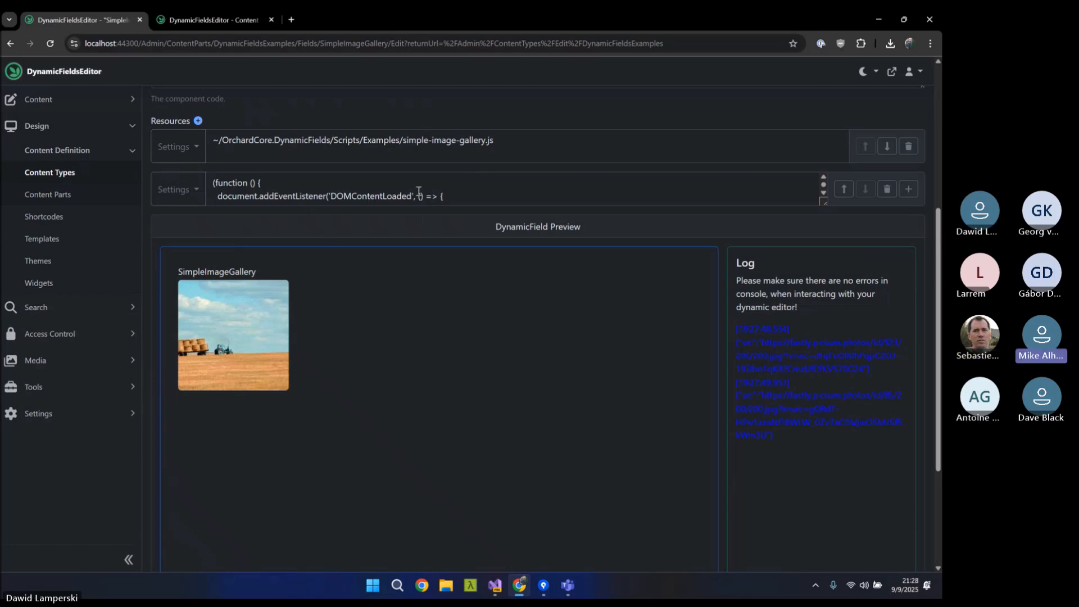
Step: Highlight the path of the simple-image-gallery.js resource in the SimpleImageGallery settings
{"action": "scroll", "coordinate": [459, 186], "scroll_direction": "up", "scroll_amount": 2}
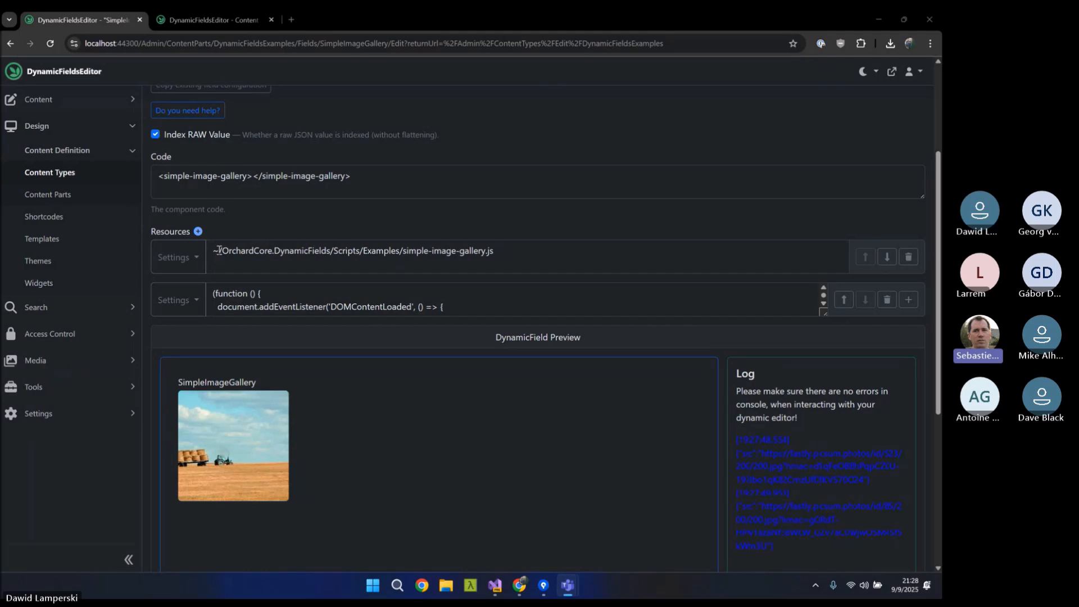
{"action": "left_click_drag", "start_coordinate": [218, 250], "coordinate": [507, 252]}
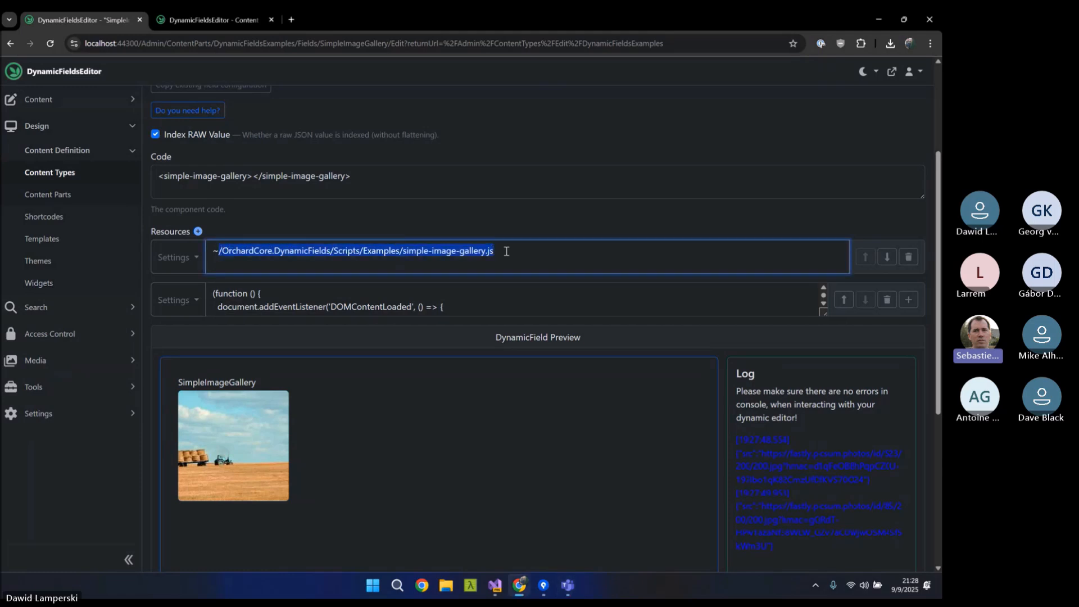
{"action": "left_click", "coordinate": [507, 251]}
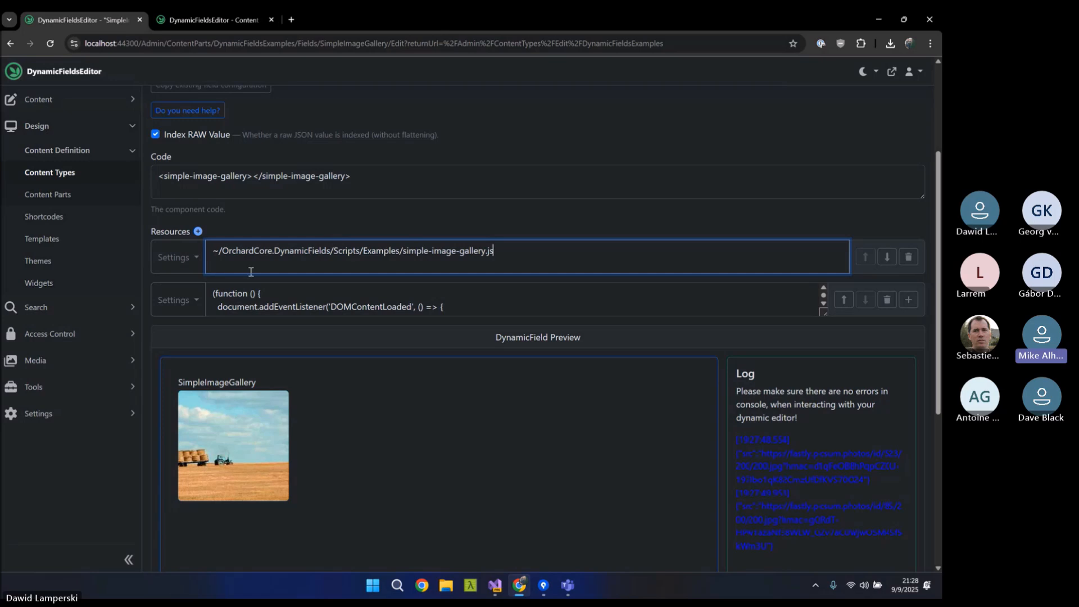
Step: View the list of field configurations that can be copied into SimpleImageGallery and close it without choosing one
{"action": "scroll", "coordinate": [246, 272], "scroll_direction": "up", "scroll_amount": 1}
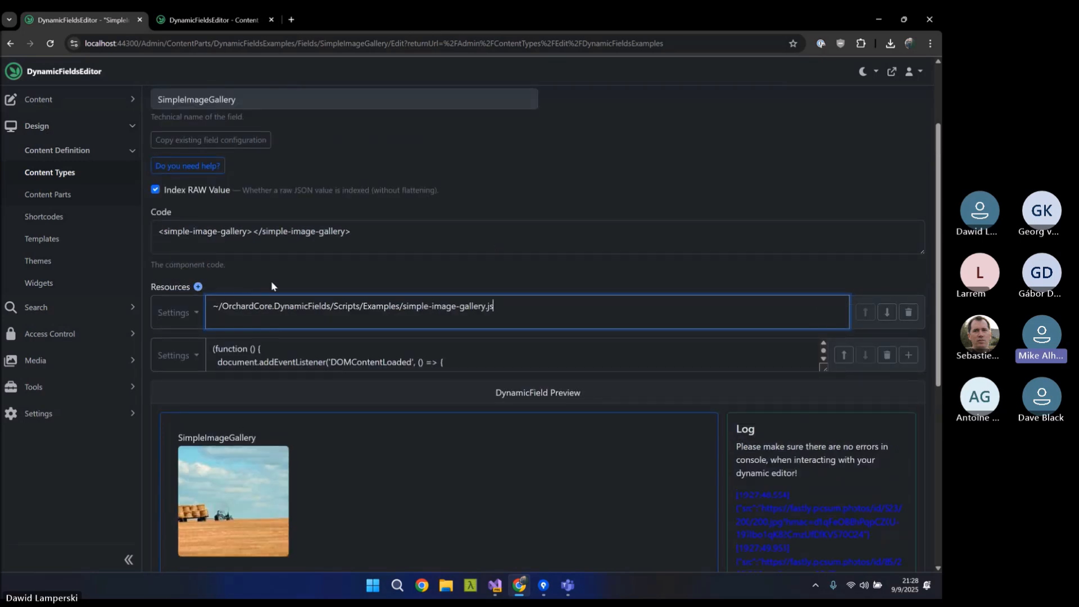
{"action": "scroll", "coordinate": [271, 284], "scroll_direction": "up", "scroll_amount": 1}
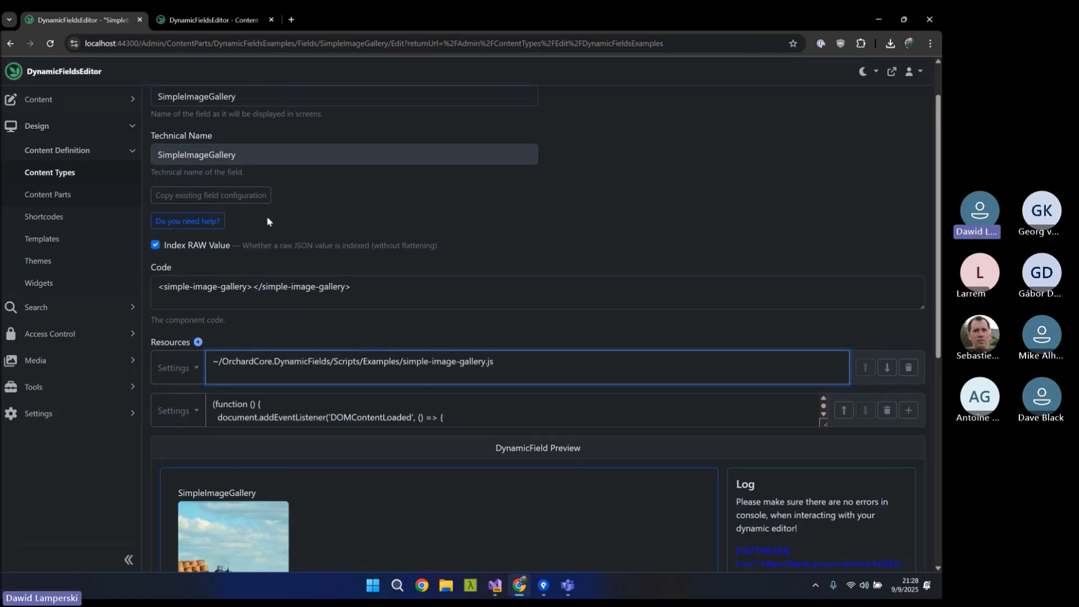
{"action": "left_click", "coordinate": [236, 201]}
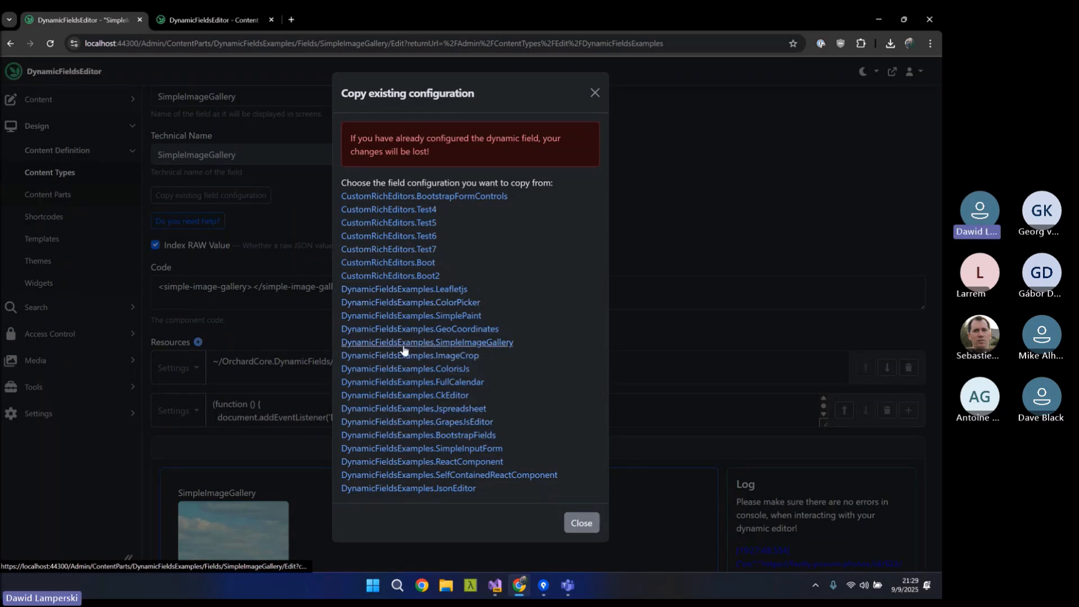
{"action": "left_click", "coordinate": [594, 92]}
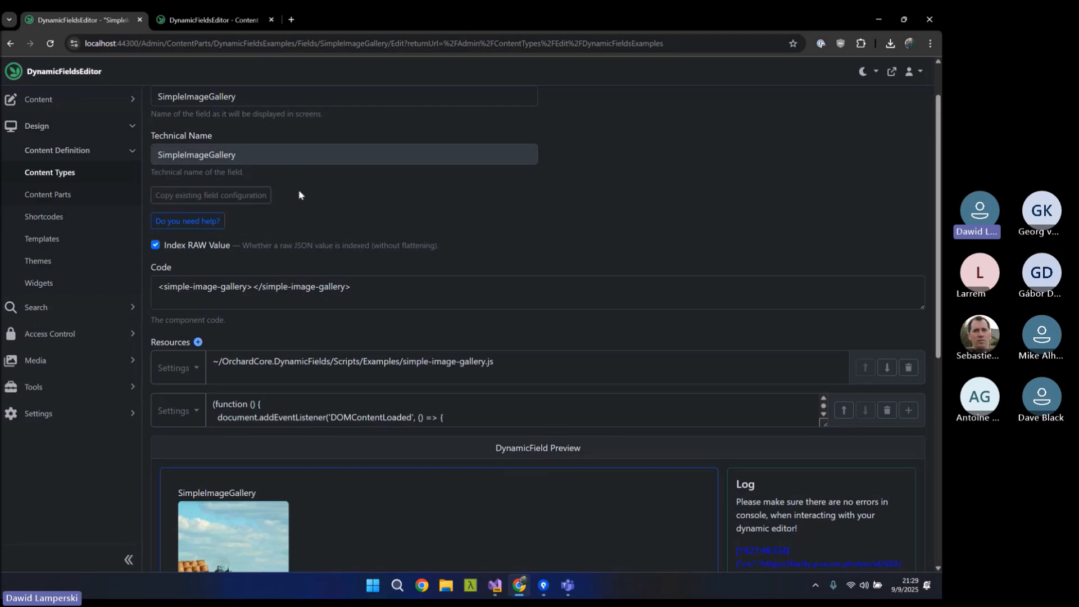
Step: Examine the SimpleImageGallery settings, inline script and preview again, and select the full path of the simple-image-gallery.js resource
{"action": "scroll", "coordinate": [335, 388], "scroll_direction": "down", "scroll_amount": 2}
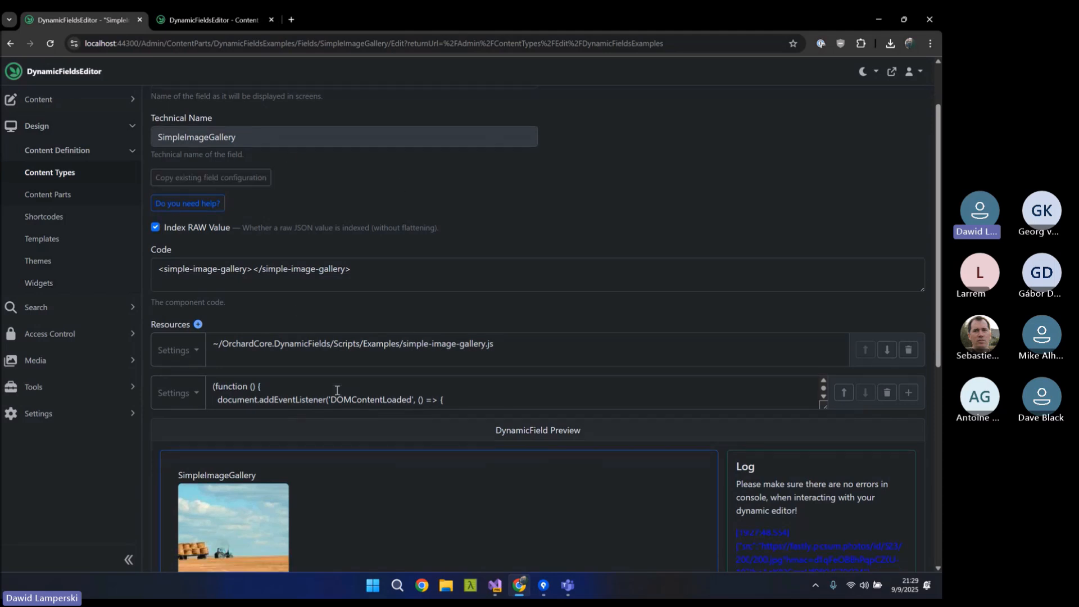
{"action": "scroll", "coordinate": [335, 387], "scroll_direction": "up", "scroll_amount": 2}
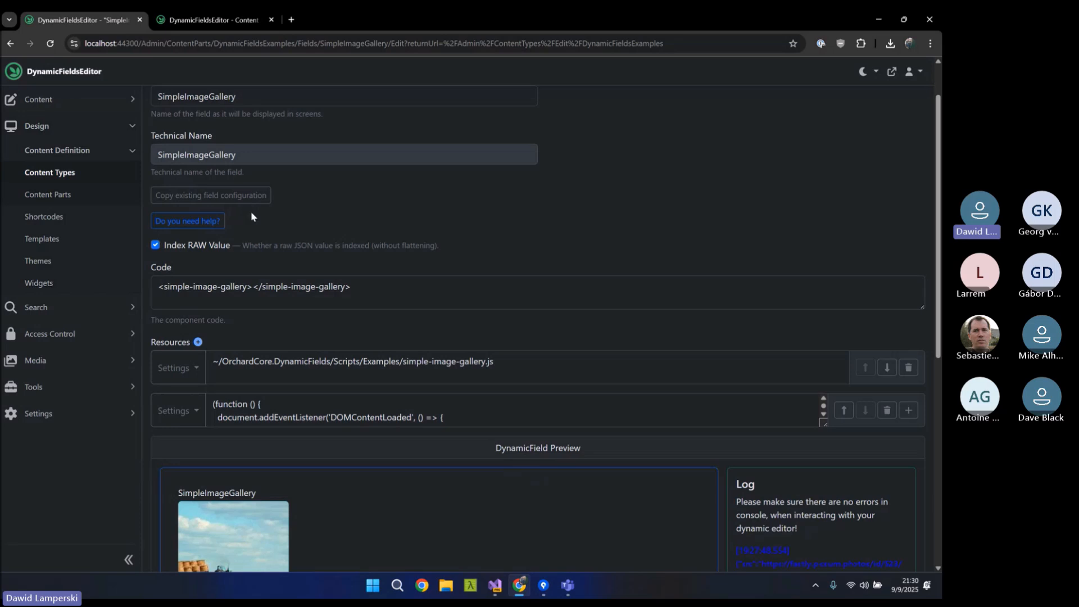
{"action": "scroll", "coordinate": [309, 298], "scroll_direction": "down", "scroll_amount": 1}
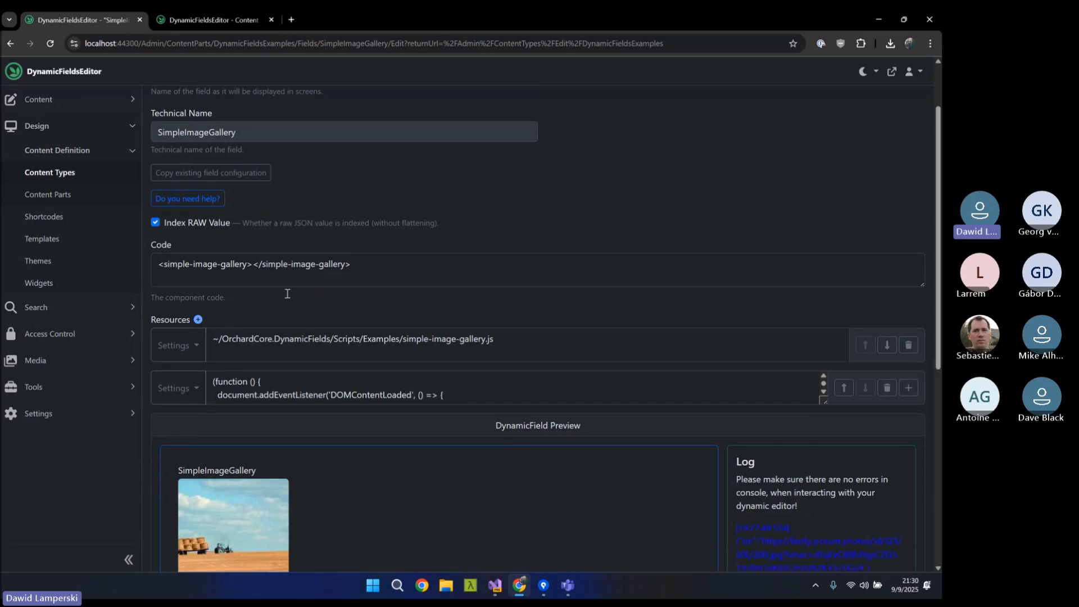
{"action": "scroll", "coordinate": [155, 340], "scroll_direction": "down", "scroll_amount": 1}
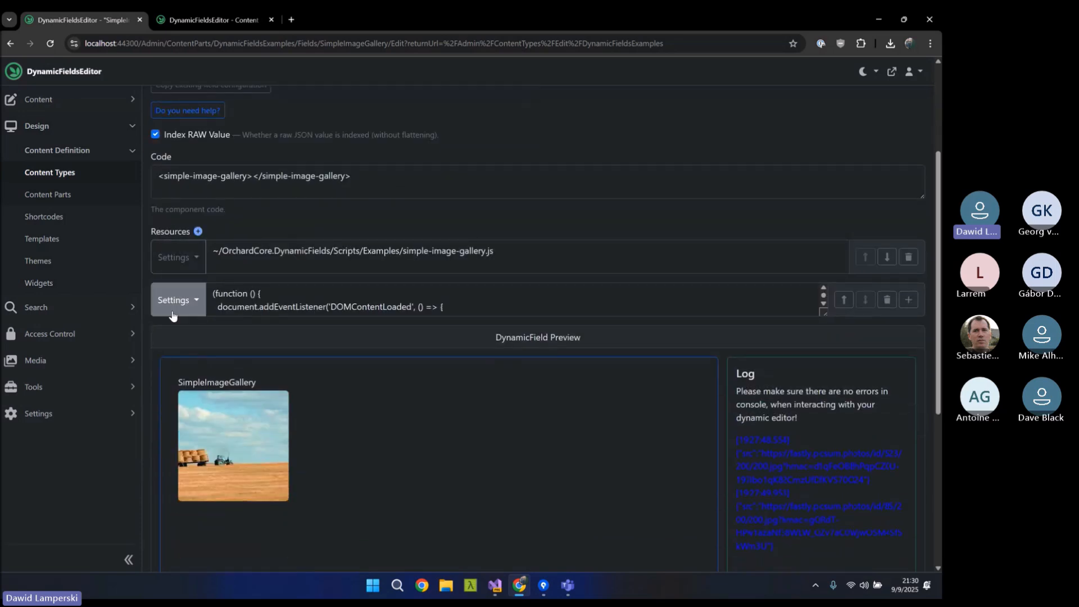
{"action": "scroll", "coordinate": [554, 288], "scroll_direction": "down", "scroll_amount": 2}
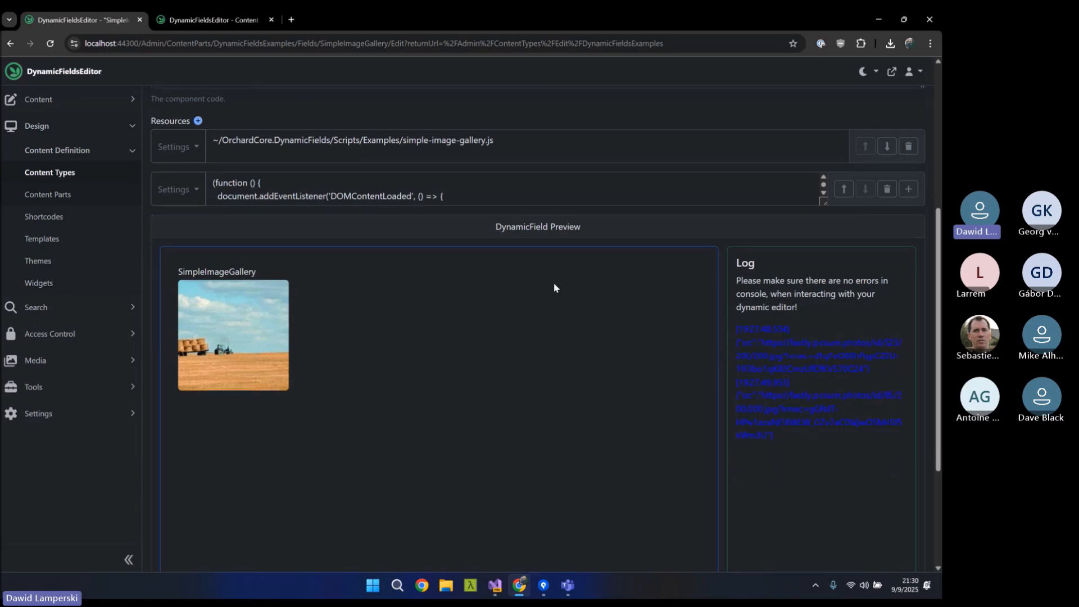
{"action": "scroll", "coordinate": [453, 264], "scroll_direction": "up", "scroll_amount": 4}
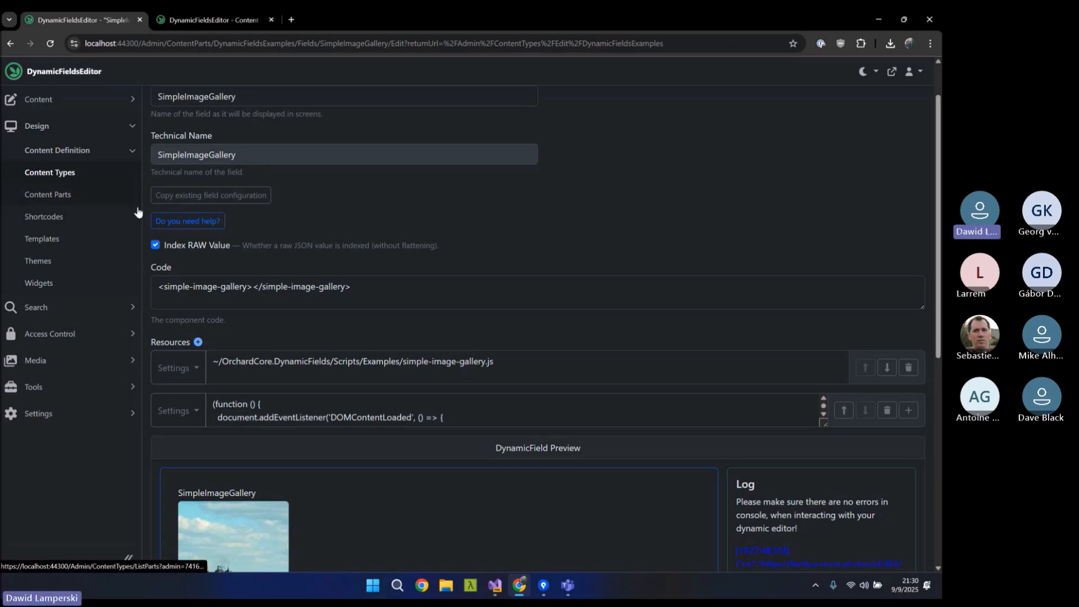
{"action": "left_click_drag", "start_coordinate": [500, 366], "coordinate": [331, 369]}
{"action": "left_click_drag", "start_coordinate": [231, 363], "coordinate": [213, 362]}
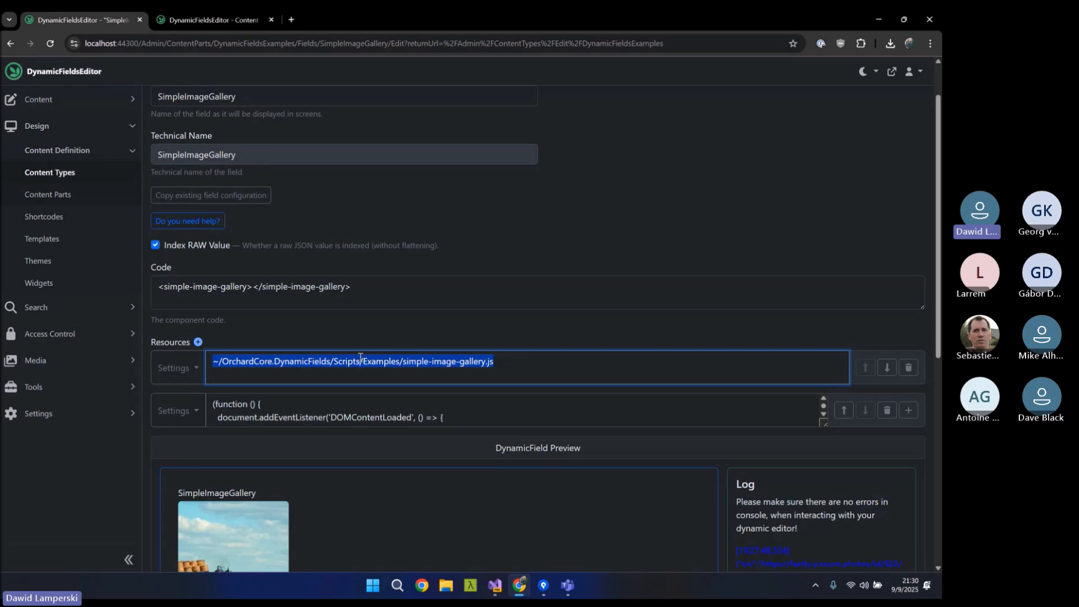
Step: Open the CustomRichEditors content item for editing from the list of content items
{"action": "left_click", "coordinate": [81, 109]}
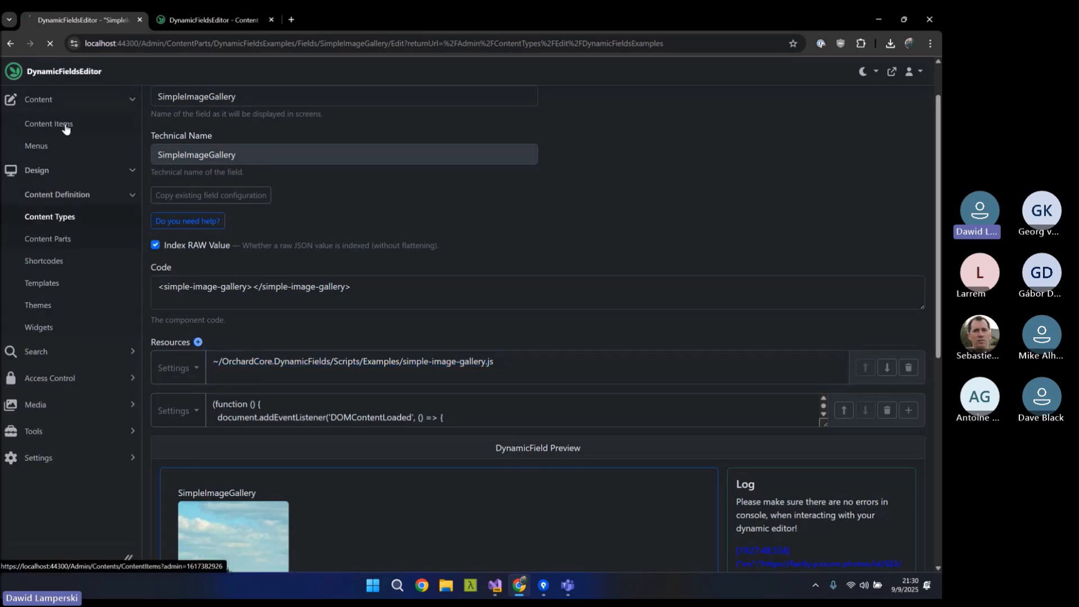
{"action": "left_click", "coordinate": [79, 125]}
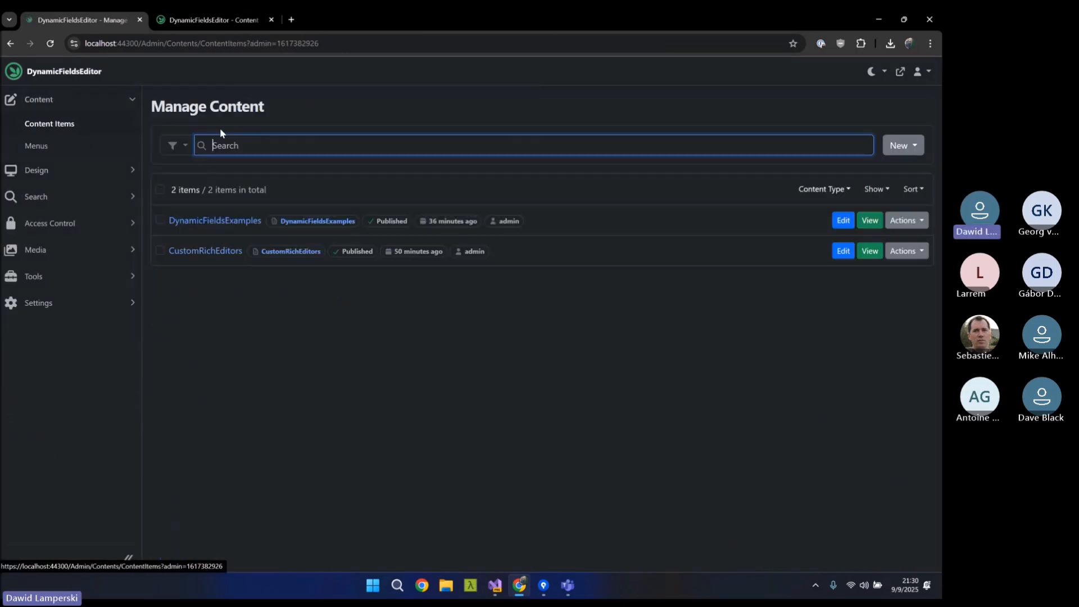
{"action": "left_click", "coordinate": [213, 222]}
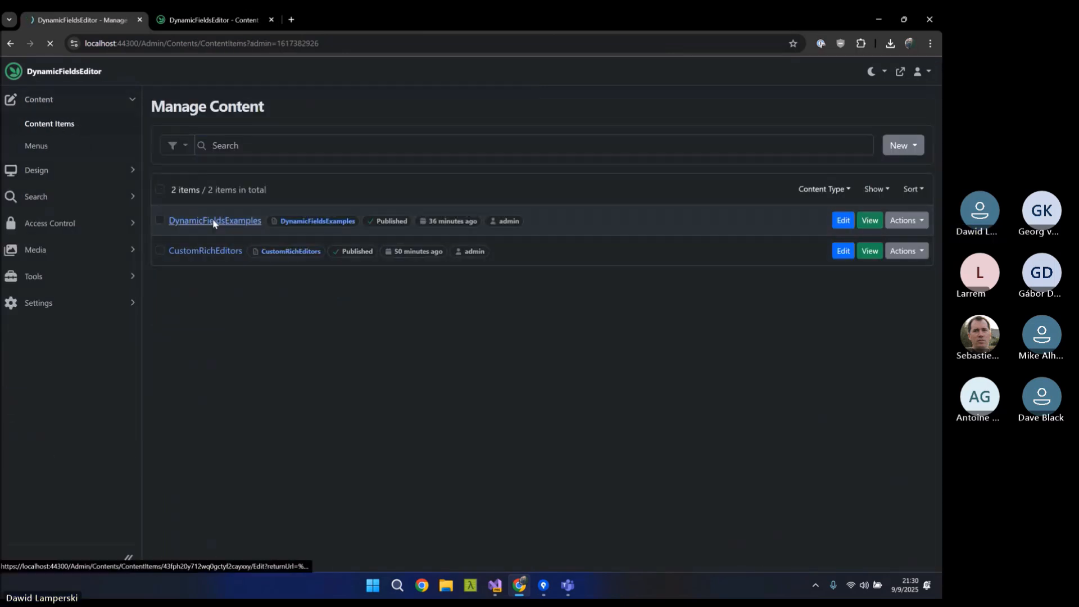
{"action": "left_click", "coordinate": [10, 44]}
{"action": "left_click", "coordinate": [190, 255]}
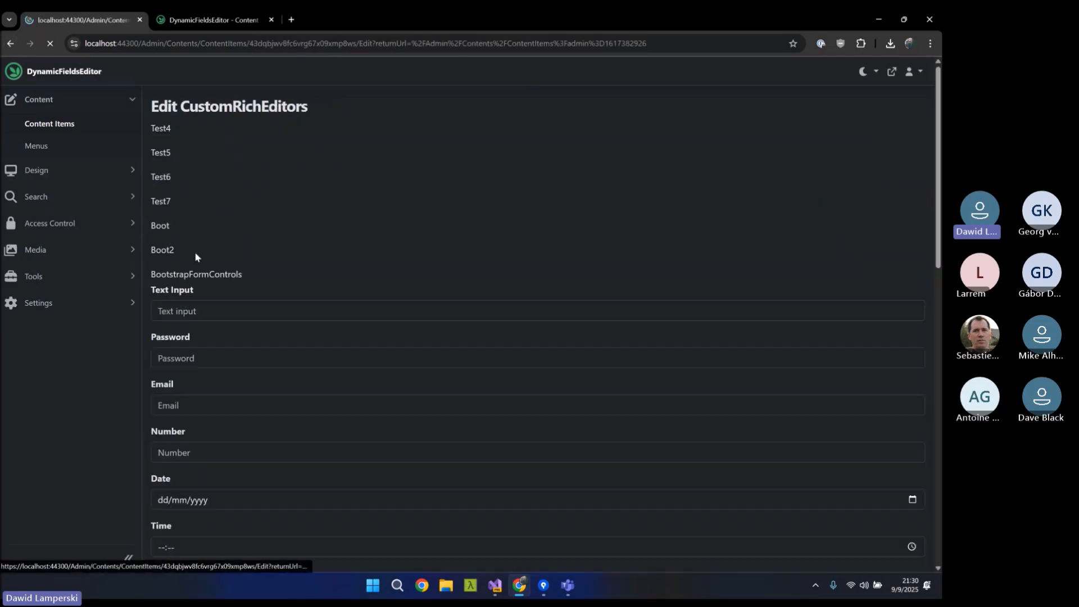
Step: Inspect the name input of the Boot field's React + MUI example in the developer tools and widen the inspection pane
{"action": "scroll", "coordinate": [350, 326], "scroll_direction": "down", "scroll_amount": 6}
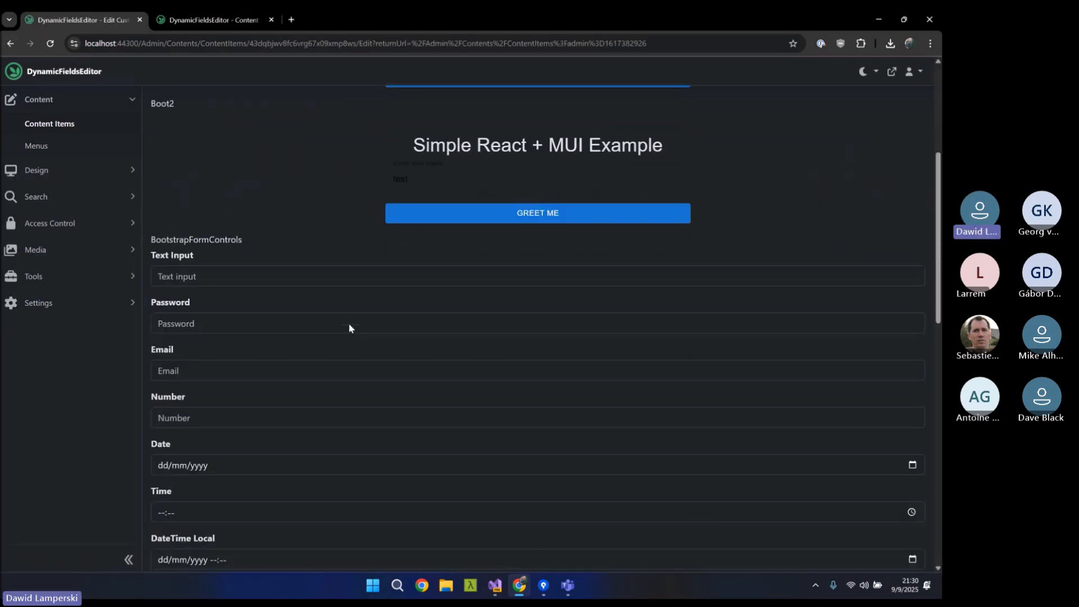
{"action": "scroll", "coordinate": [356, 335], "scroll_direction": "up", "scroll_amount": 4}
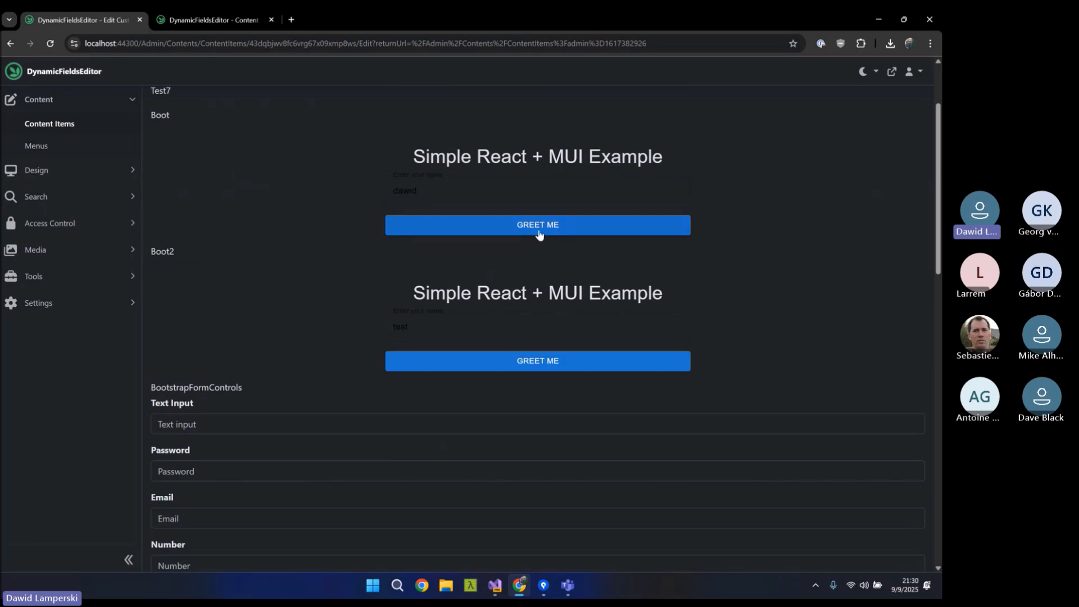
{"action": "left_click", "coordinate": [448, 185]}
{"action": "right_click", "coordinate": [448, 187]}
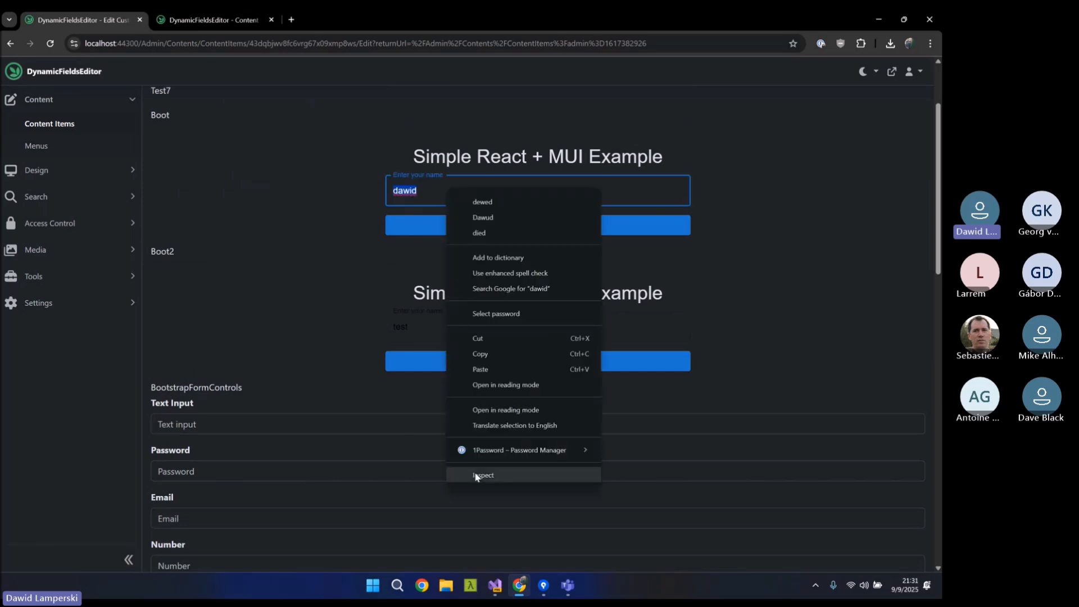
{"action": "left_click", "coordinate": [481, 472]}
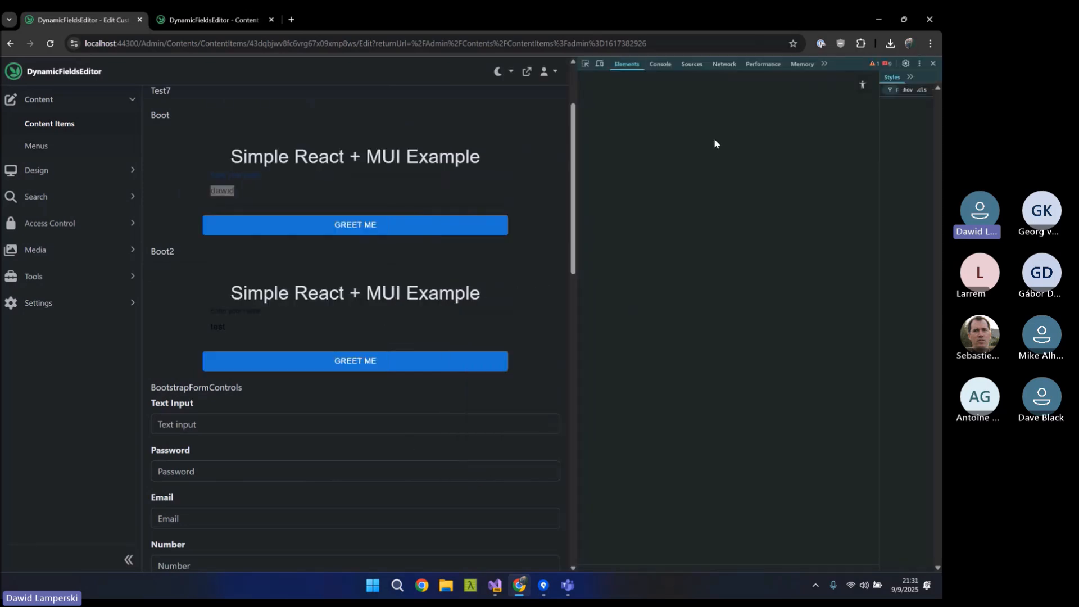
{"action": "left_click_drag", "start_coordinate": [577, 107], "coordinate": [469, 116]}
Step: Search the page's markup for "hash", go to the next match and select the hash value of the react.development.js script
{"action": "key", "text": "ctrl+f"}
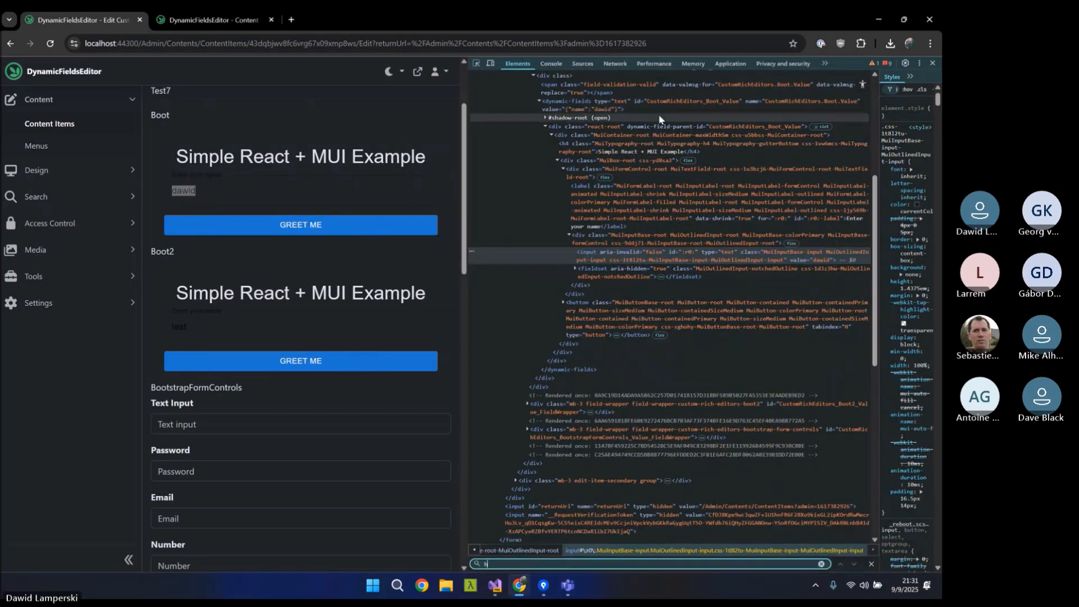
{"action": "type", "text": "hash"}
{"action": "scroll", "coordinate": [740, 289], "scroll_direction": "down", "scroll_amount": 15}
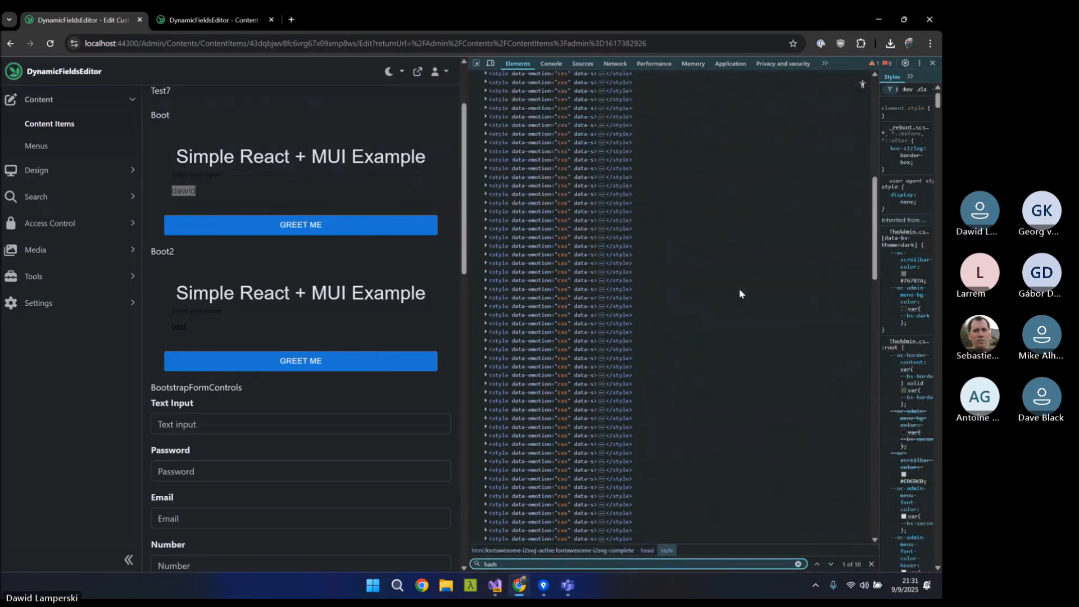
{"action": "scroll", "coordinate": [740, 288], "scroll_direction": "down", "scroll_amount": 2}
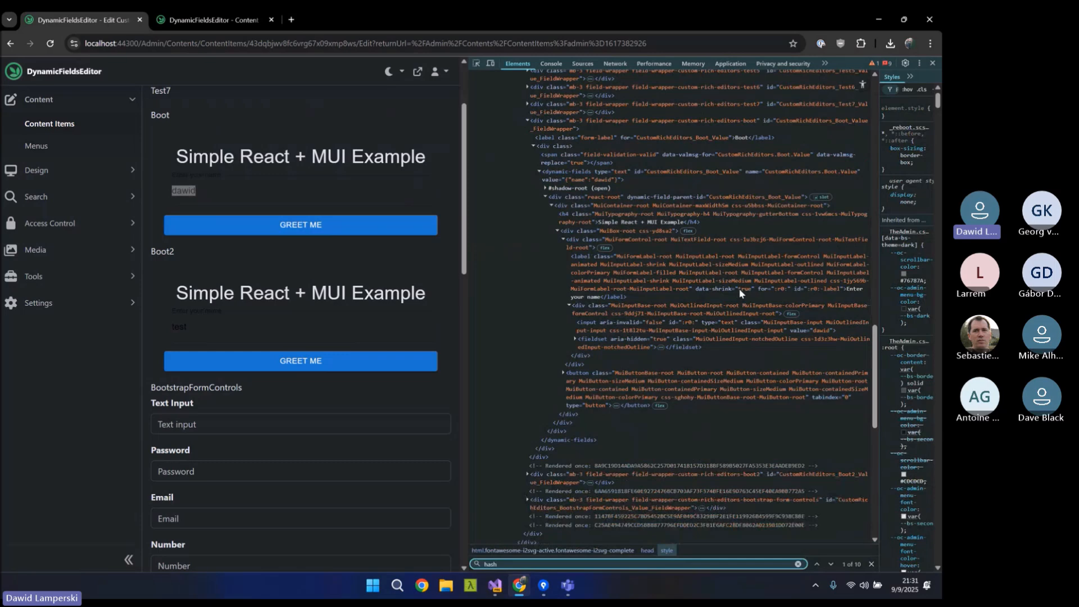
{"action": "left_click", "coordinate": [831, 564]}
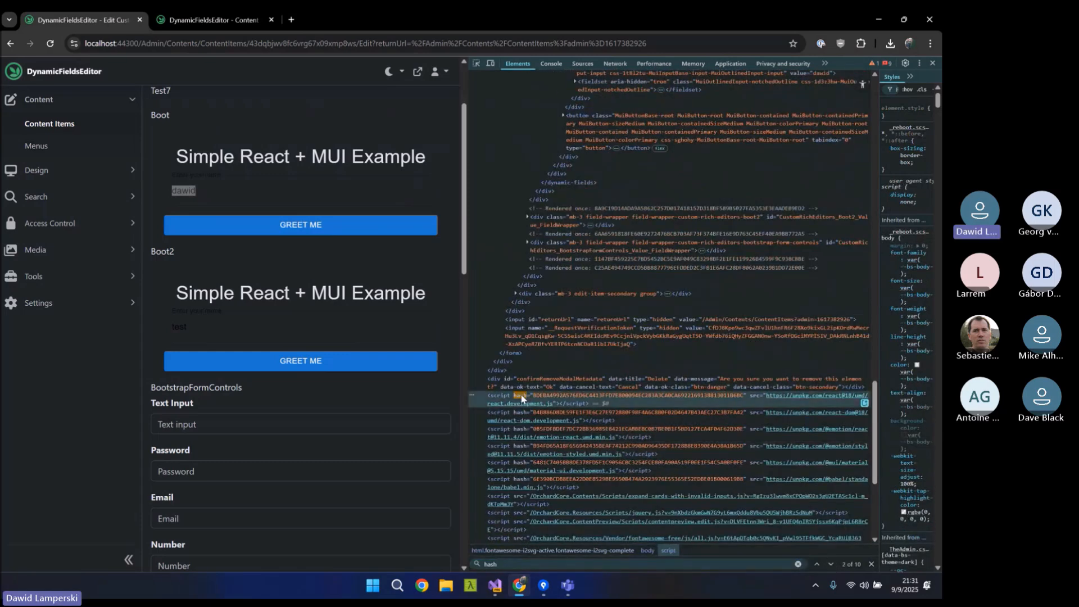
{"action": "double_click", "coordinate": [550, 400]}
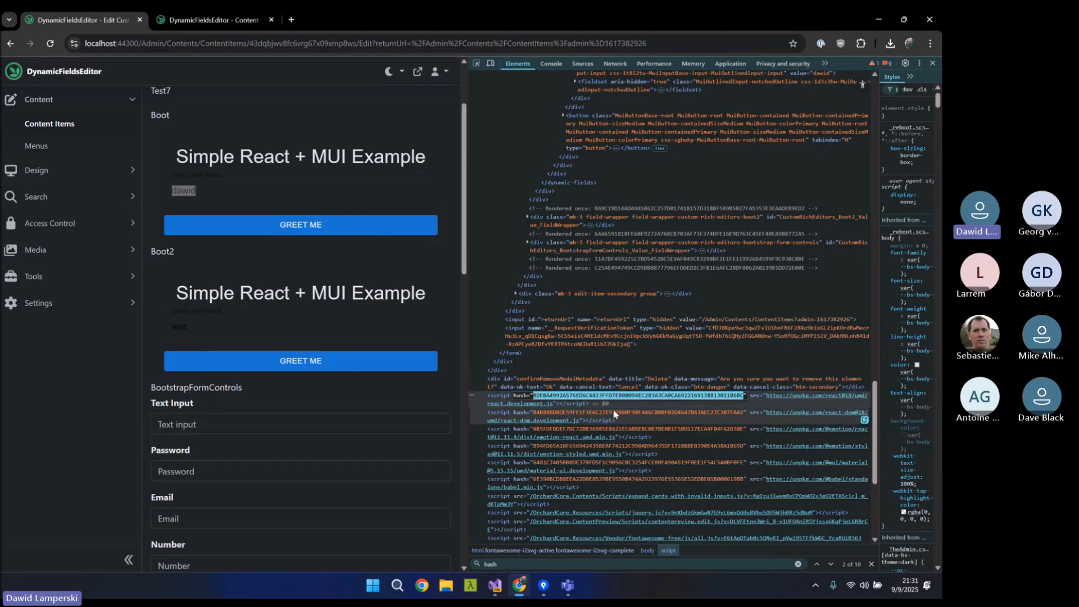
{"action": "left_click", "coordinate": [311, 115]}
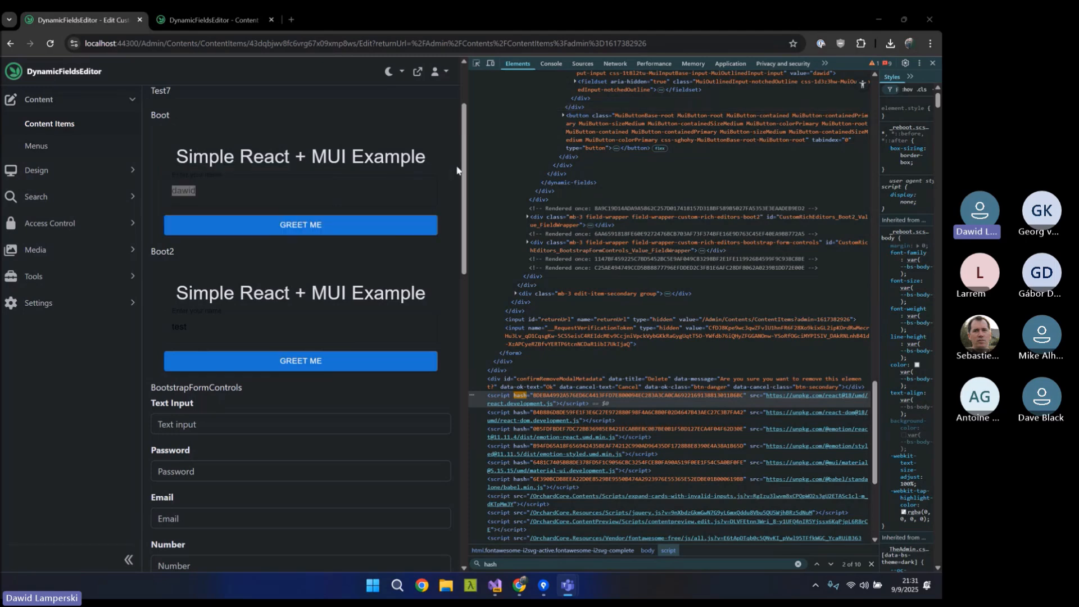
Step: Open the DynamicFieldsExamples content type for editing and close the developer tools
{"action": "left_click_drag", "start_coordinate": [465, 170], "coordinate": [468, 172]}
{"action": "left_click", "coordinate": [120, 174]}
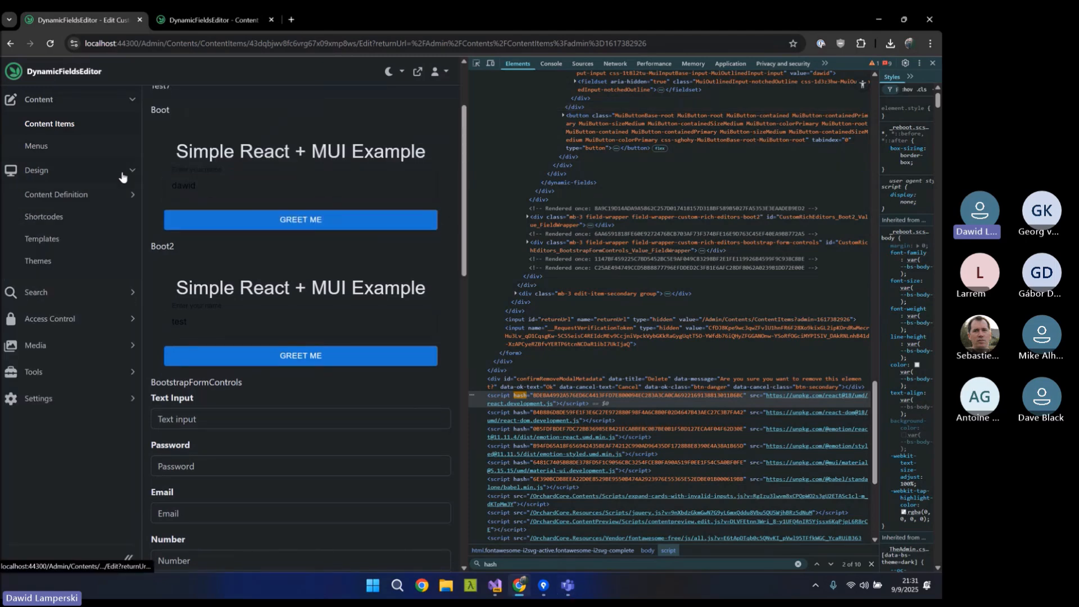
{"action": "left_click", "coordinate": [122, 197]}
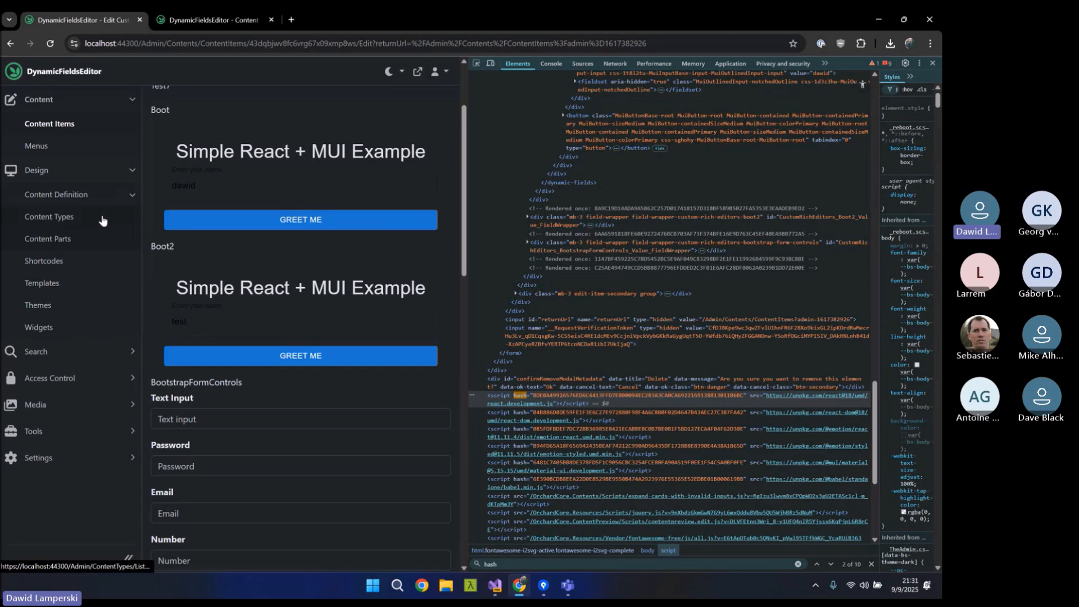
{"action": "left_click", "coordinate": [102, 219]}
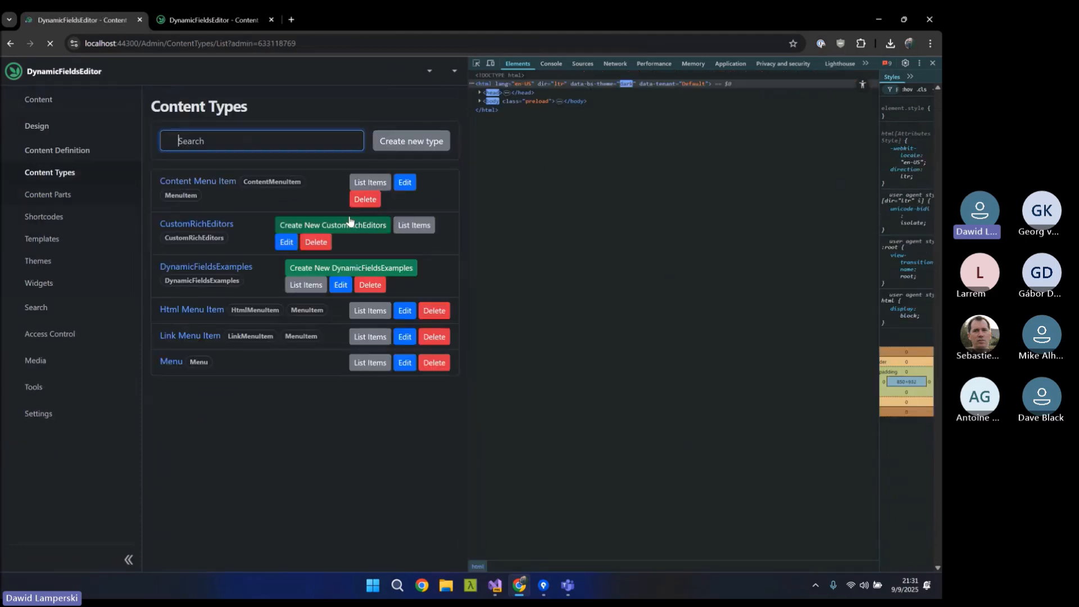
{"action": "left_click", "coordinate": [345, 284]}
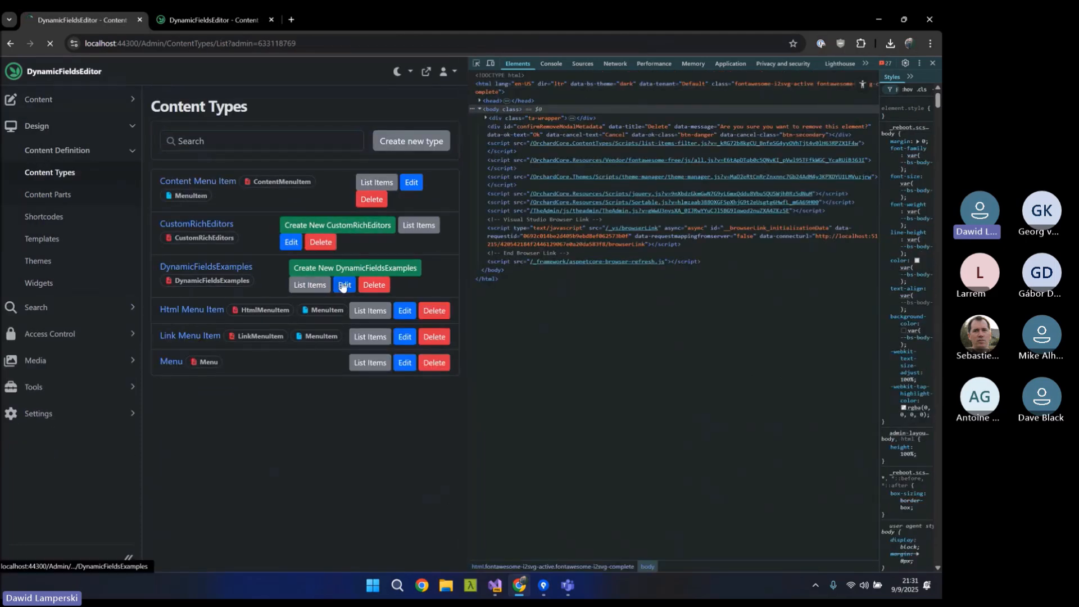
{"action": "left_click", "coordinate": [932, 63]}
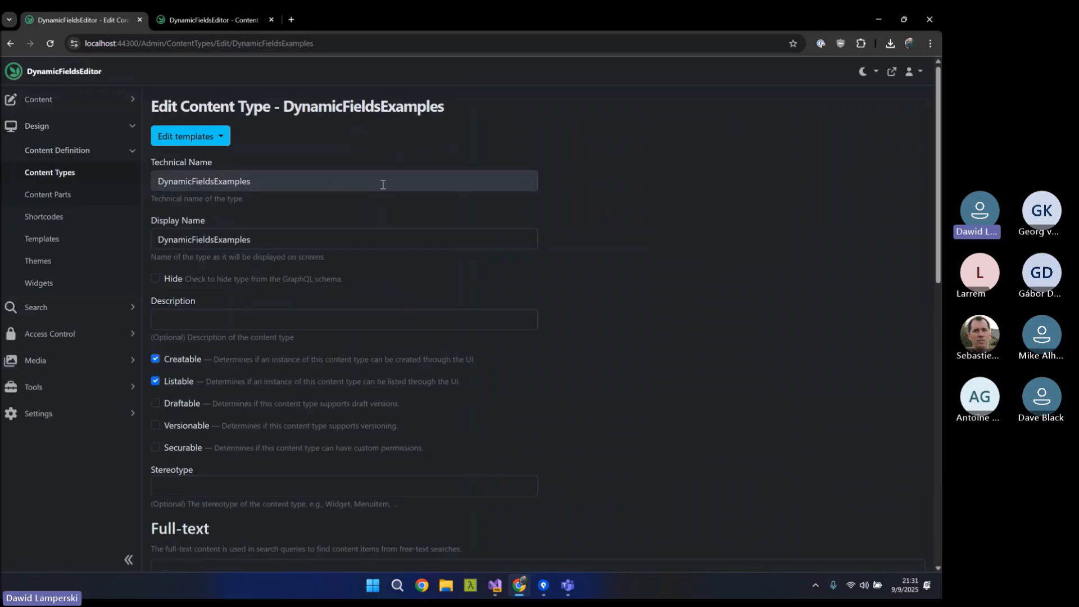
Step: Open the settings of the Leafletjs field and bring its code, resources and preview into view
{"action": "scroll", "coordinate": [368, 204], "scroll_direction": "down", "scroll_amount": 9}
{"action": "scroll", "coordinate": [368, 203], "scroll_direction": "down", "scroll_amount": 1}
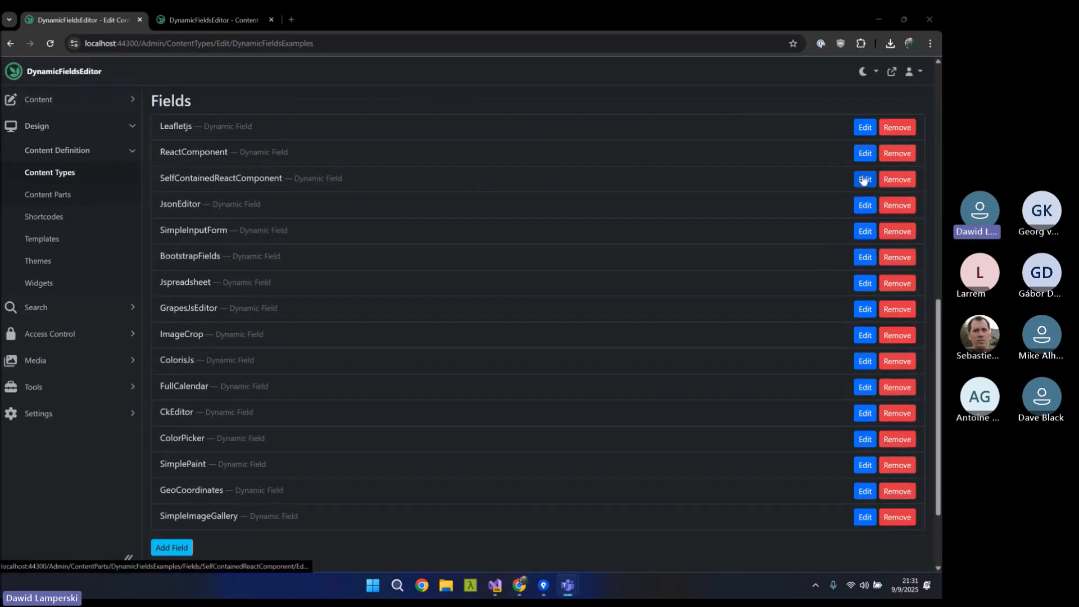
{"action": "left_click", "coordinate": [864, 128]}
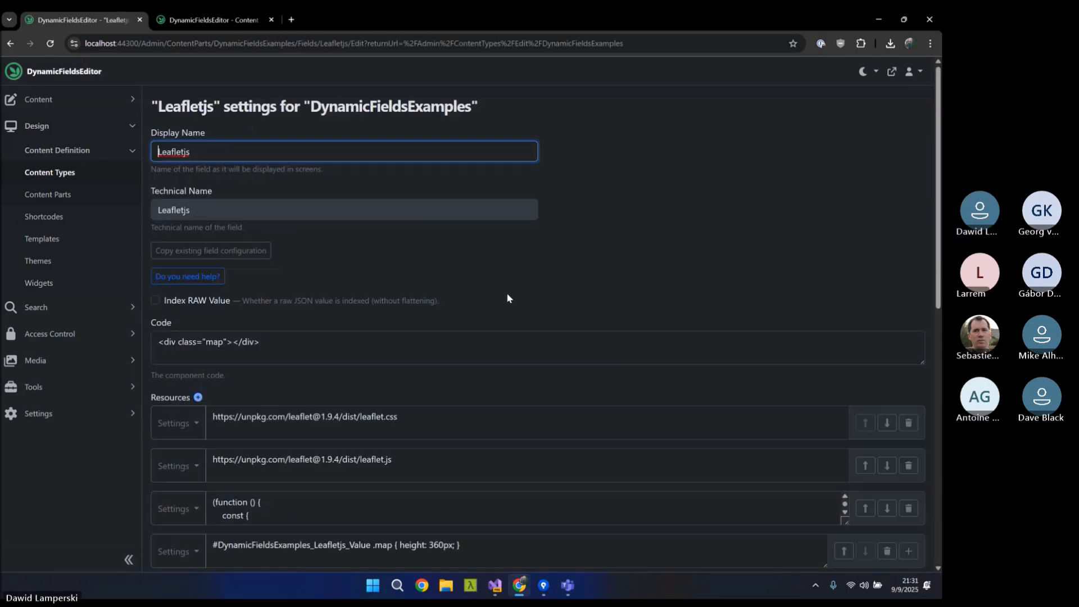
{"action": "scroll", "coordinate": [507, 298], "scroll_direction": "down", "scroll_amount": 3}
Step: Move the leaflet.css resource two places down in the Leafletjs resource order and back to first place
{"action": "left_click", "coordinate": [887, 258]}
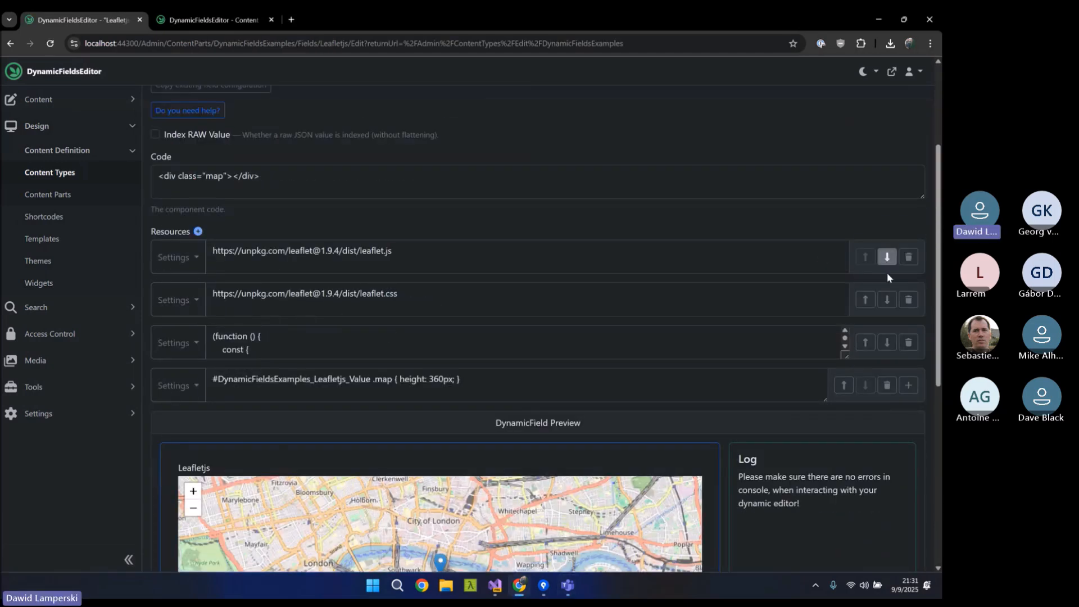
{"action": "left_click", "coordinate": [887, 300]}
{"action": "left_click", "coordinate": [866, 343]}
{"action": "left_click", "coordinate": [865, 300]}
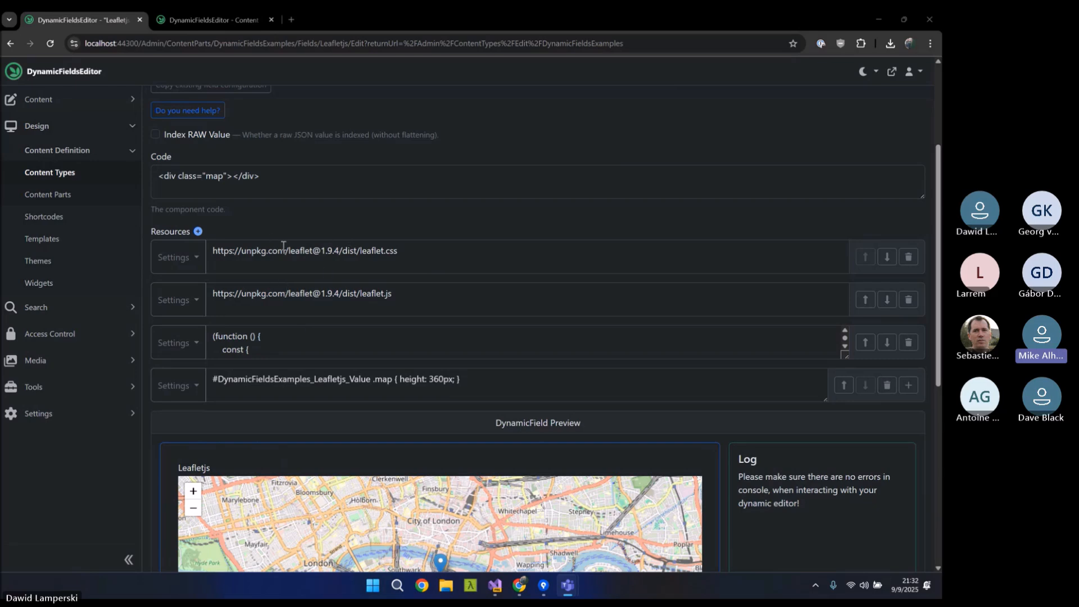
{"action": "scroll", "coordinate": [284, 246], "scroll_direction": "up", "scroll_amount": 1}
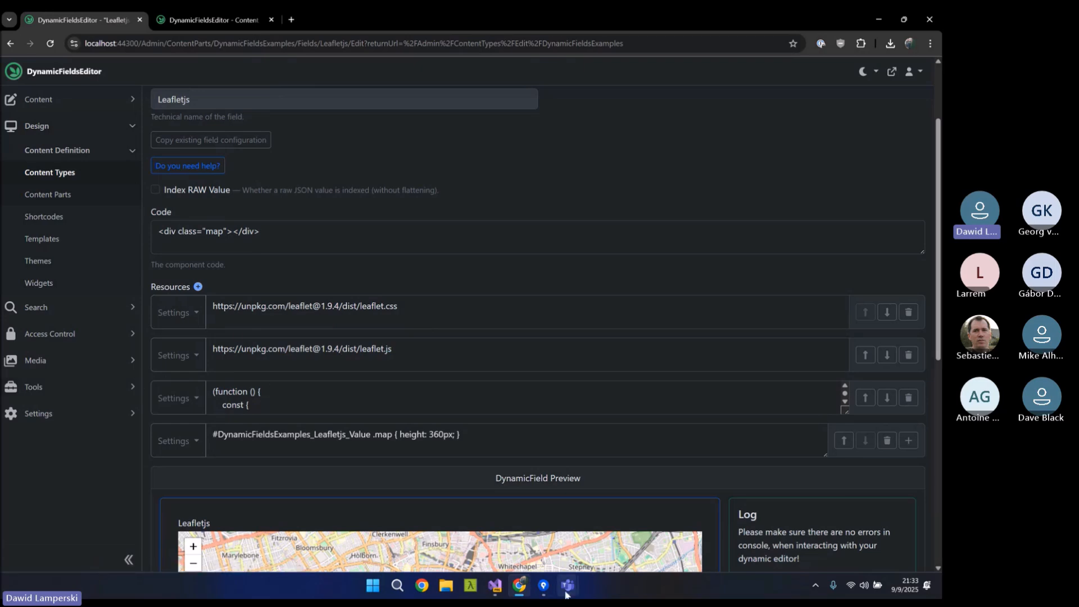
Step: Switch to Visual Studio and open dynamic-fields.recipe.json from the Recipes folder
{"action": "left_click", "coordinate": [504, 589]}
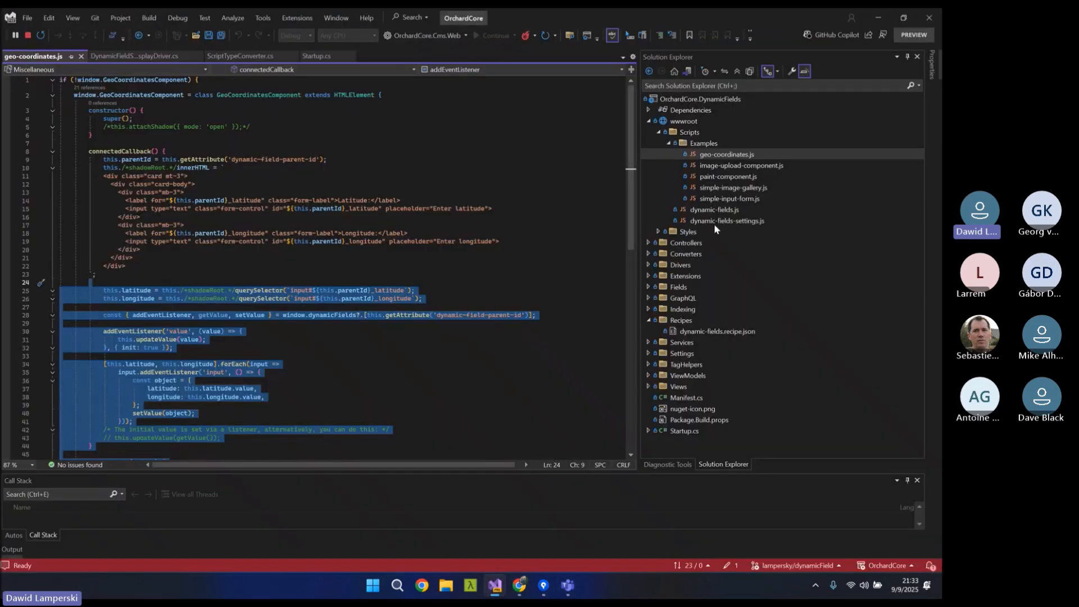
{"action": "double_click", "coordinate": [714, 331]}
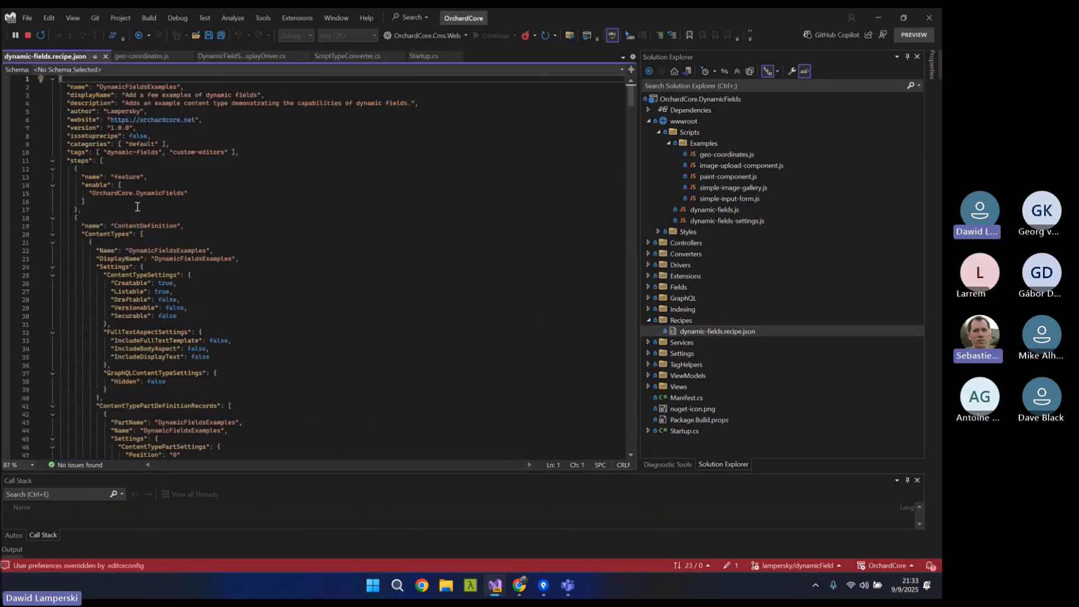
{"action": "scroll", "coordinate": [137, 207], "scroll_direction": "down", "scroll_amount": 2}
{"action": "scroll", "coordinate": [137, 207], "scroll_direction": "up", "scroll_amount": 2}
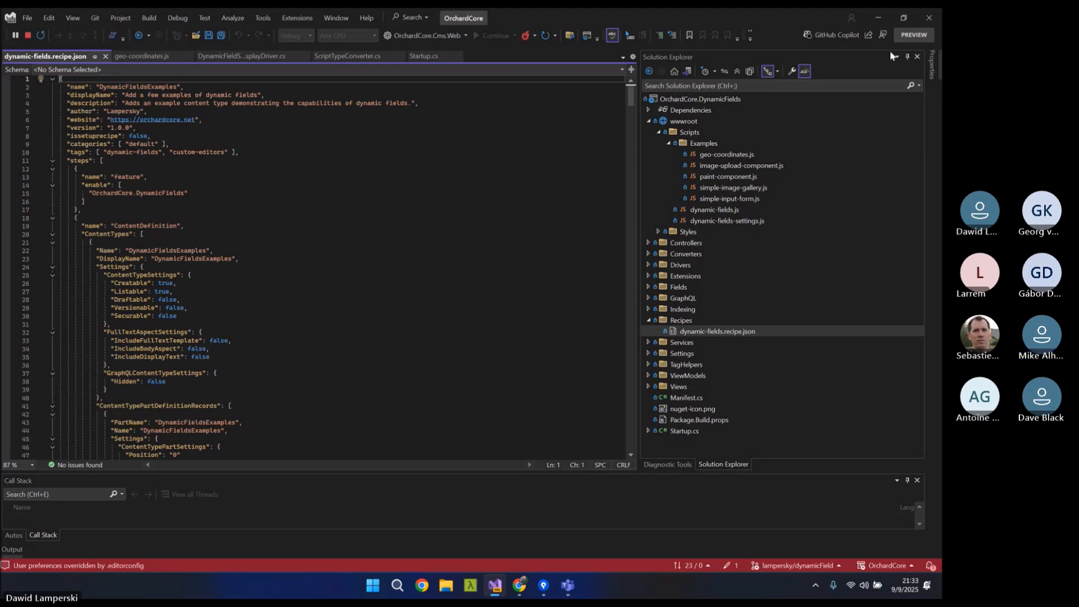
Step: Find the Leafletjs field definition in the recipe and select its whole Resources block
{"action": "scroll", "coordinate": [236, 272], "scroll_direction": "down", "scroll_amount": 2}
{"action": "scroll", "coordinate": [236, 273], "scroll_direction": "down", "scroll_amount": 1}
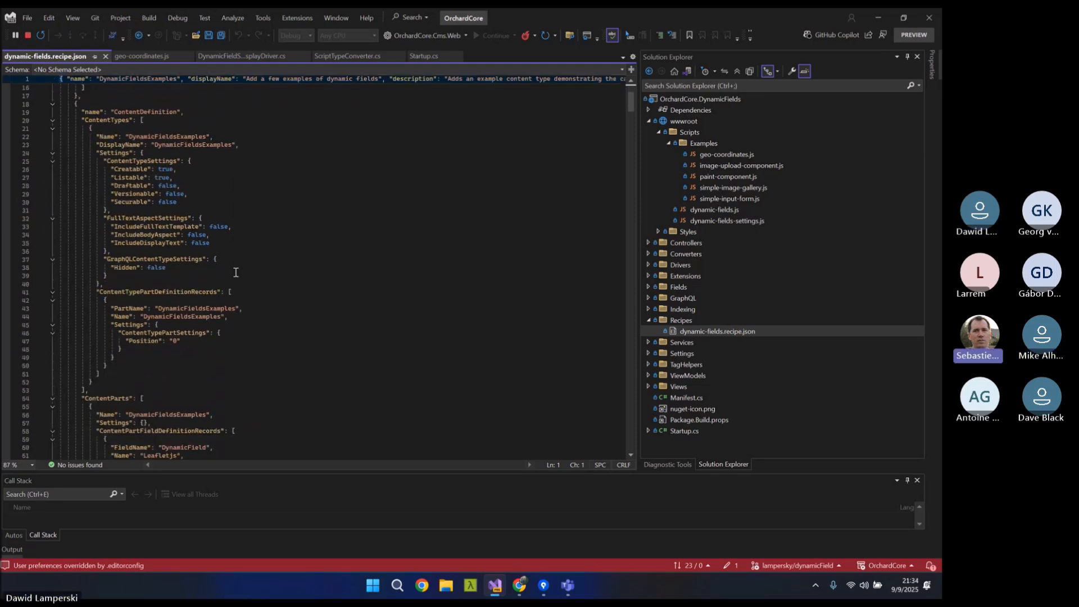
{"action": "scroll", "coordinate": [236, 272], "scroll_direction": "up", "scroll_amount": 5}
{"action": "scroll", "coordinate": [236, 273], "scroll_direction": "down", "scroll_amount": 4}
{"action": "scroll", "coordinate": [236, 272], "scroll_direction": "down", "scroll_amount": 16}
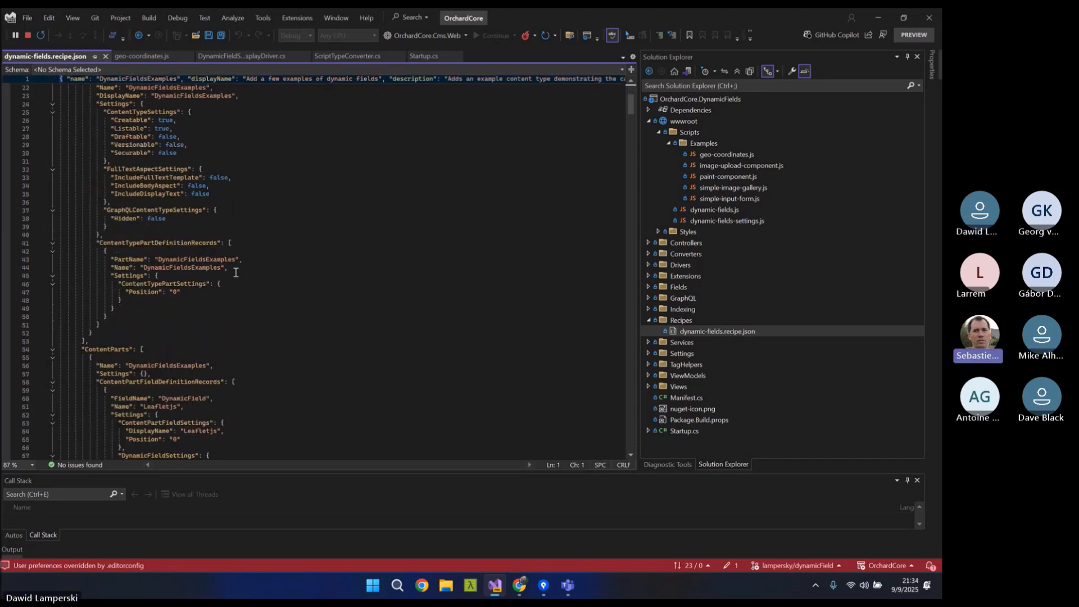
{"action": "left_click_drag", "start_coordinate": [126, 162], "coordinate": [349, 423]}
{"action": "left_click", "coordinate": [390, 399]}
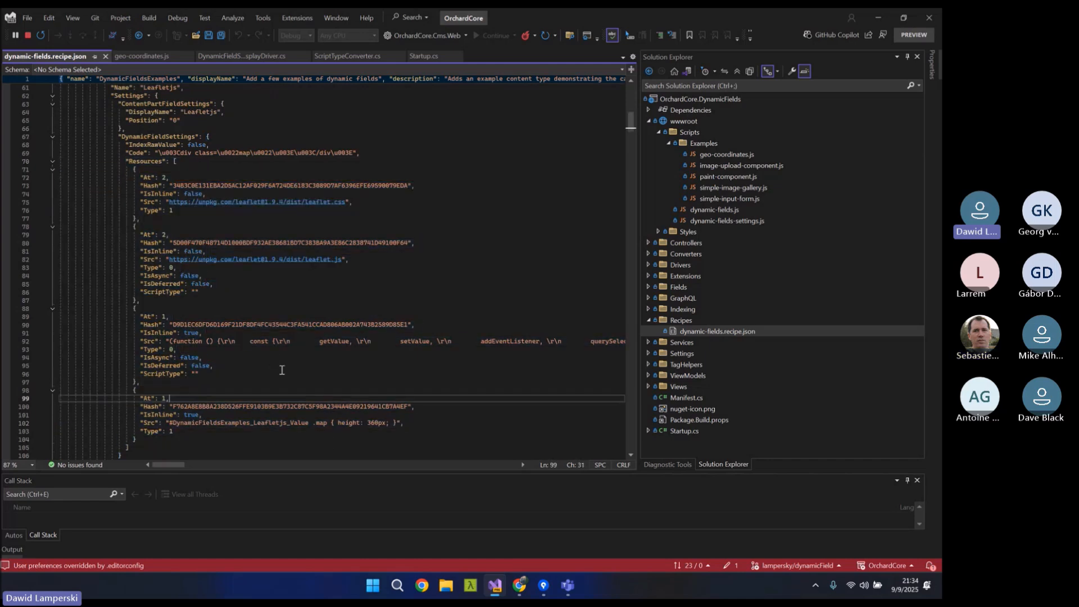
Step: Highlight the Resources key, and in its first entry the IsInline, Src and Type properties one after another
{"action": "double_click", "coordinate": [146, 161]}
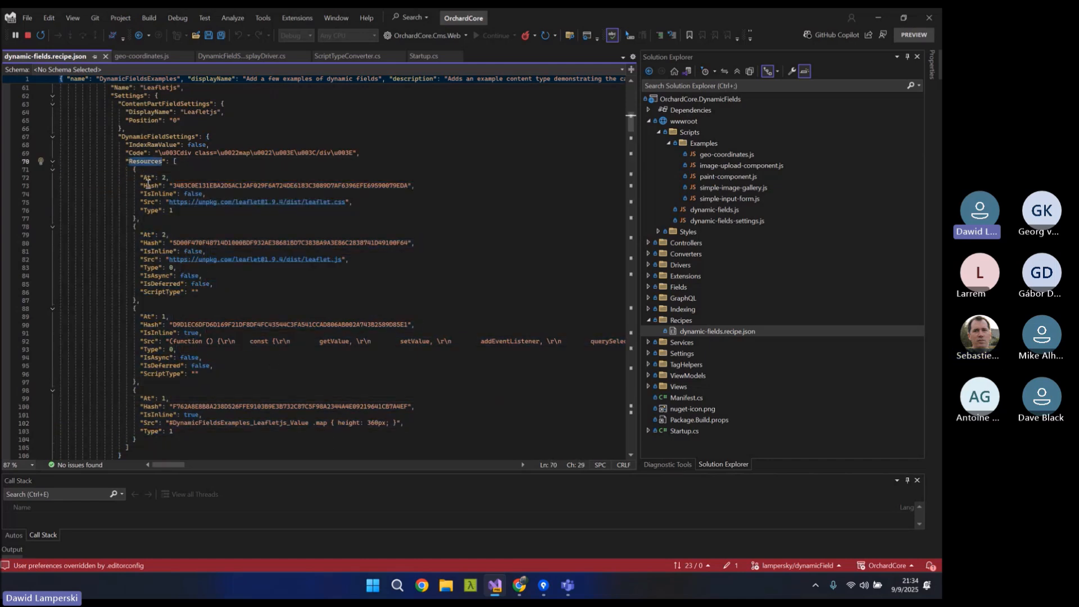
{"action": "left_click", "coordinate": [147, 185]}
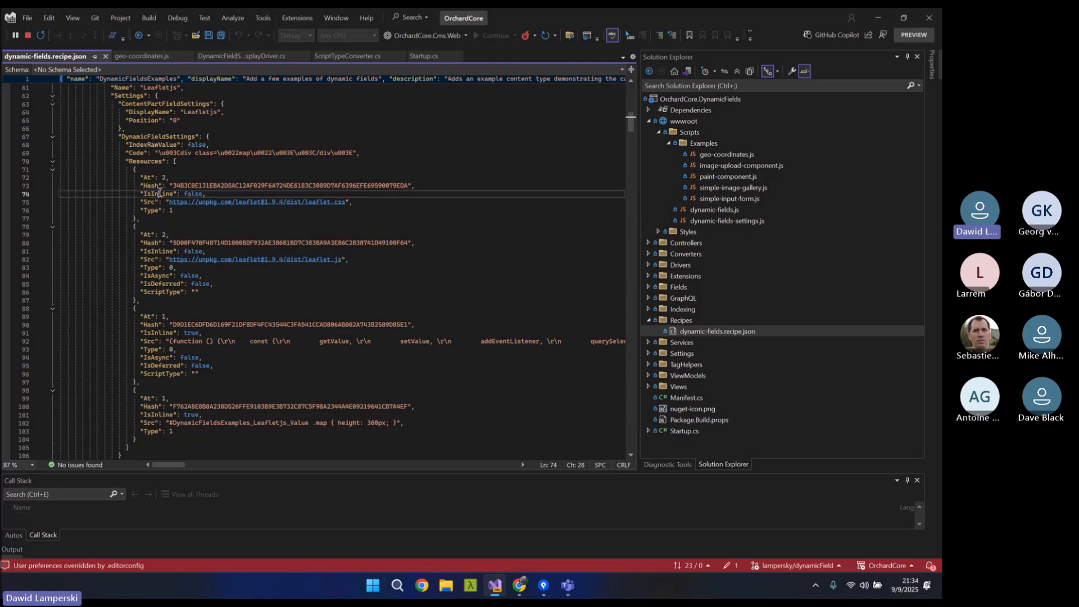
{"action": "double_click", "coordinate": [150, 194]}
{"action": "left_click", "coordinate": [150, 209]}
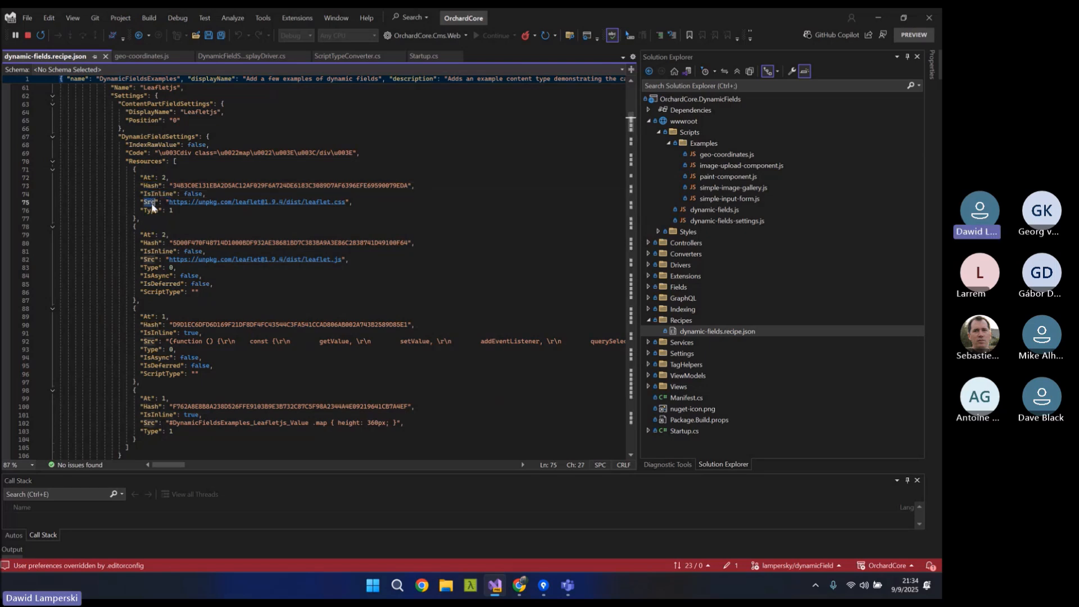
{"action": "double_click", "coordinate": [151, 210]}
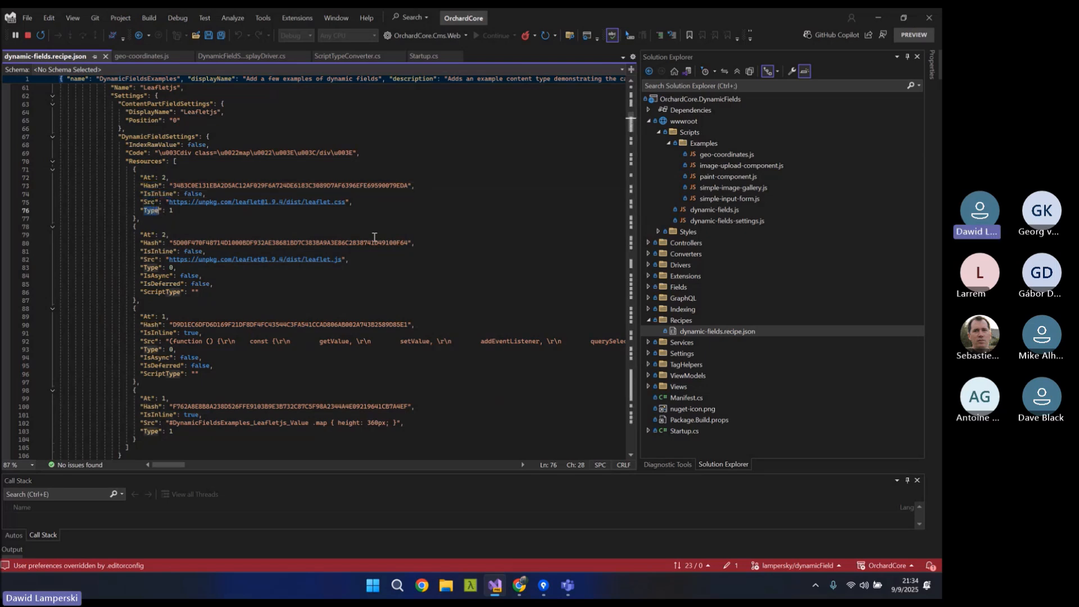
Step: Return to the Orchard Core admin in the browser and search the recipes for "dyn"
{"action": "left_click", "coordinate": [879, 18]}
{"action": "left_click", "coordinate": [43, 393]}
{"action": "scroll", "coordinate": [43, 405], "scroll_direction": "down", "scroll_amount": 3}
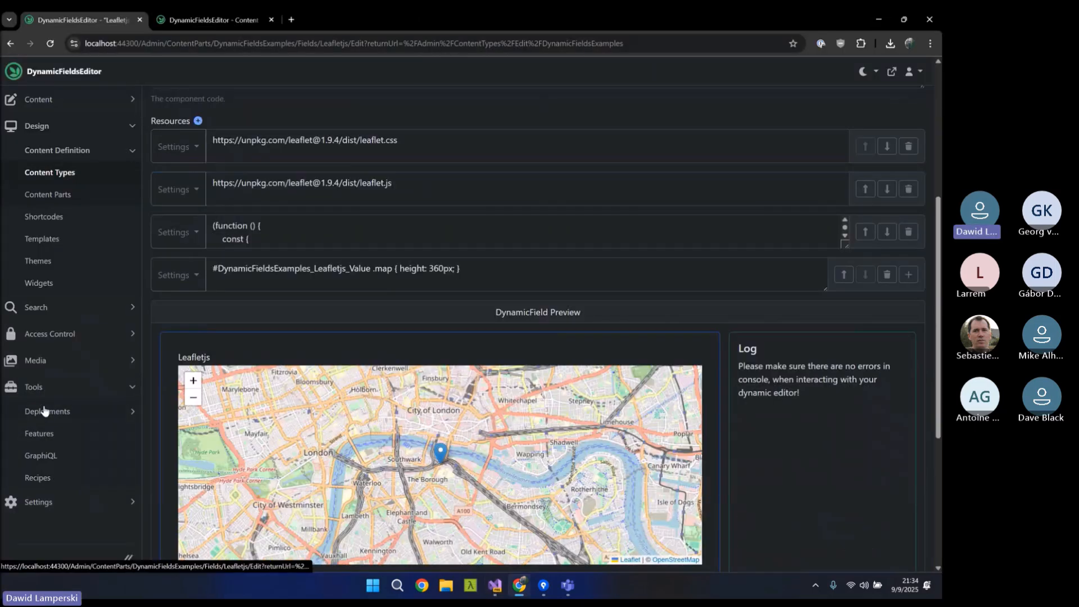
{"action": "left_click", "coordinate": [64, 481]}
{"action": "type", "text": "dyn"}
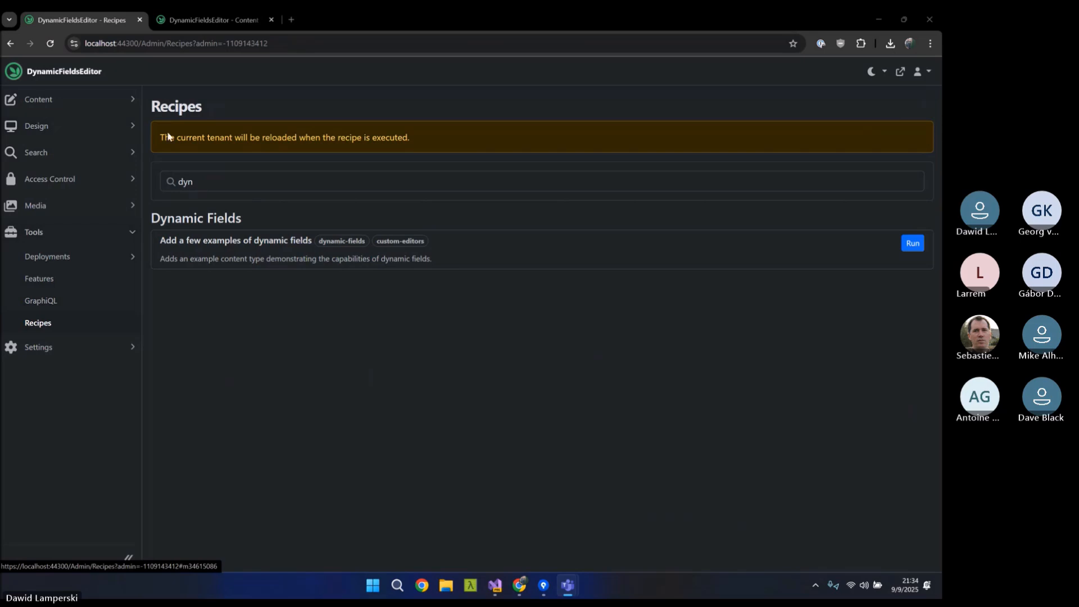
Step: Open the export deployment plan and review the content types and parts in its Update Content Definitions step
{"action": "left_click", "coordinate": [111, 264]}
{"action": "left_click", "coordinate": [111, 263]}
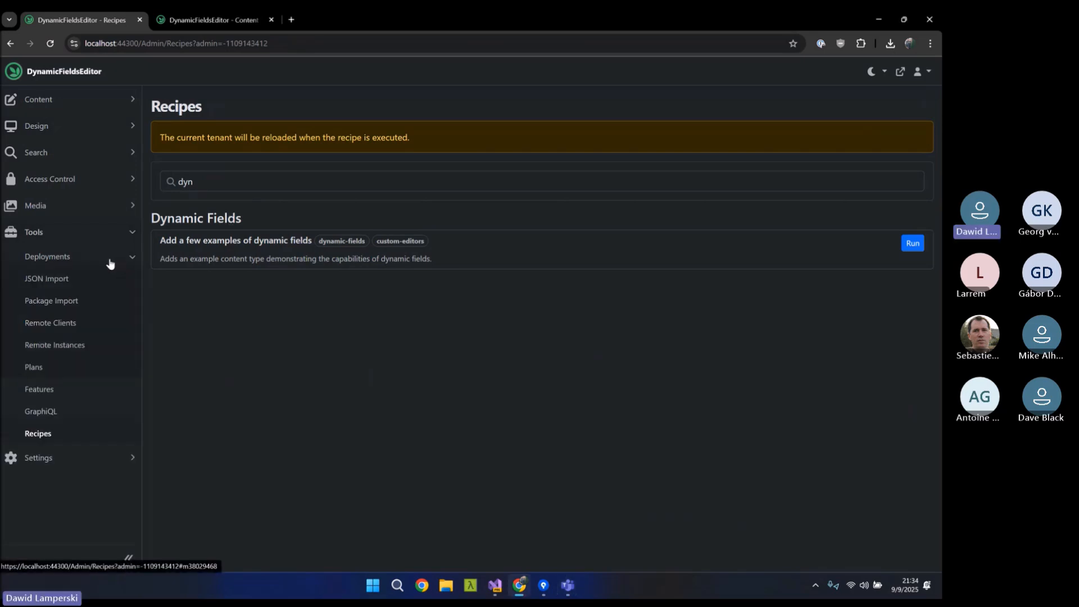
{"action": "left_click", "coordinate": [37, 367]}
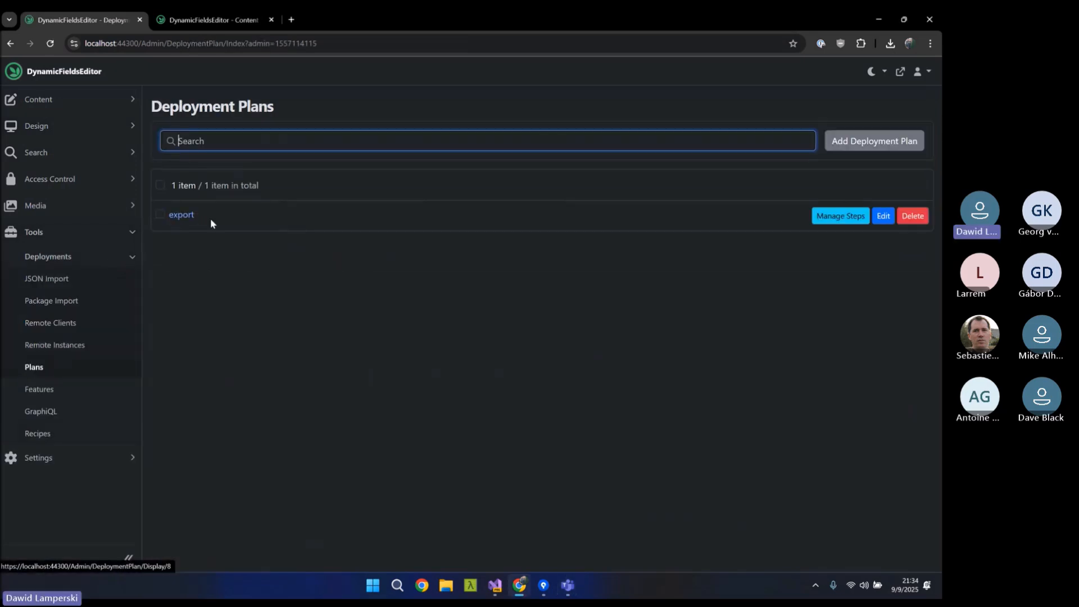
{"action": "left_click", "coordinate": [181, 215]}
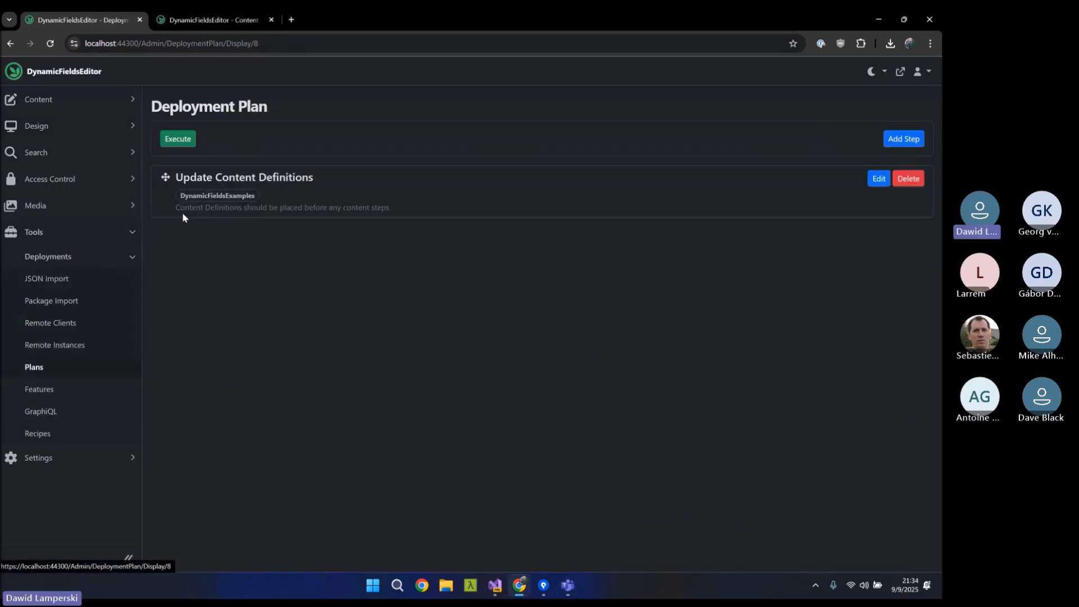
{"action": "left_click", "coordinate": [879, 178]}
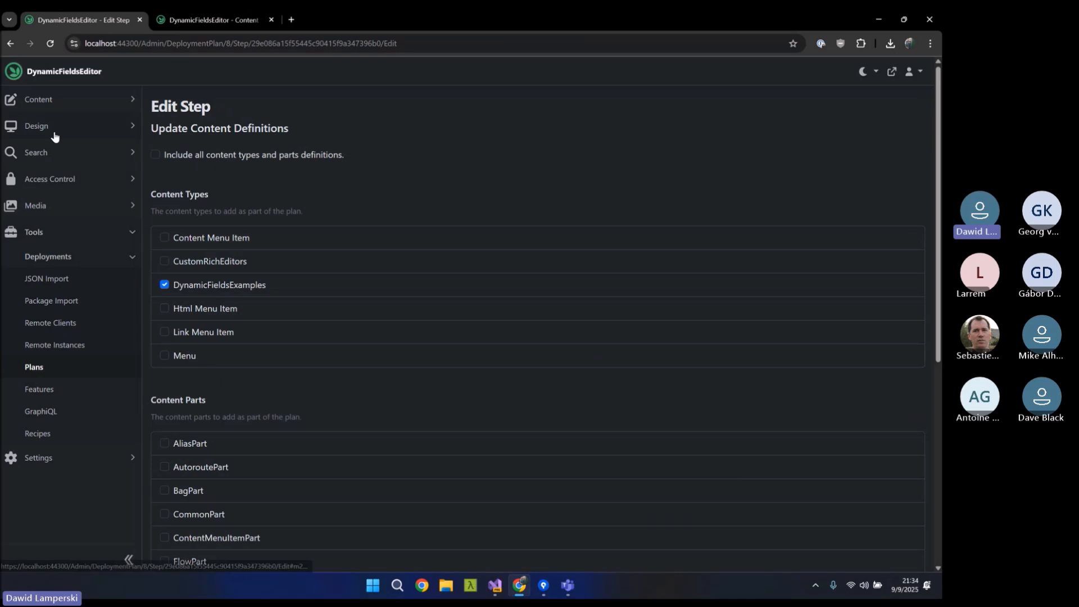
{"action": "scroll", "coordinate": [243, 219], "scroll_direction": "down", "scroll_amount": 2}
{"action": "scroll", "coordinate": [201, 174], "scroll_direction": "down", "scroll_amount": 4}
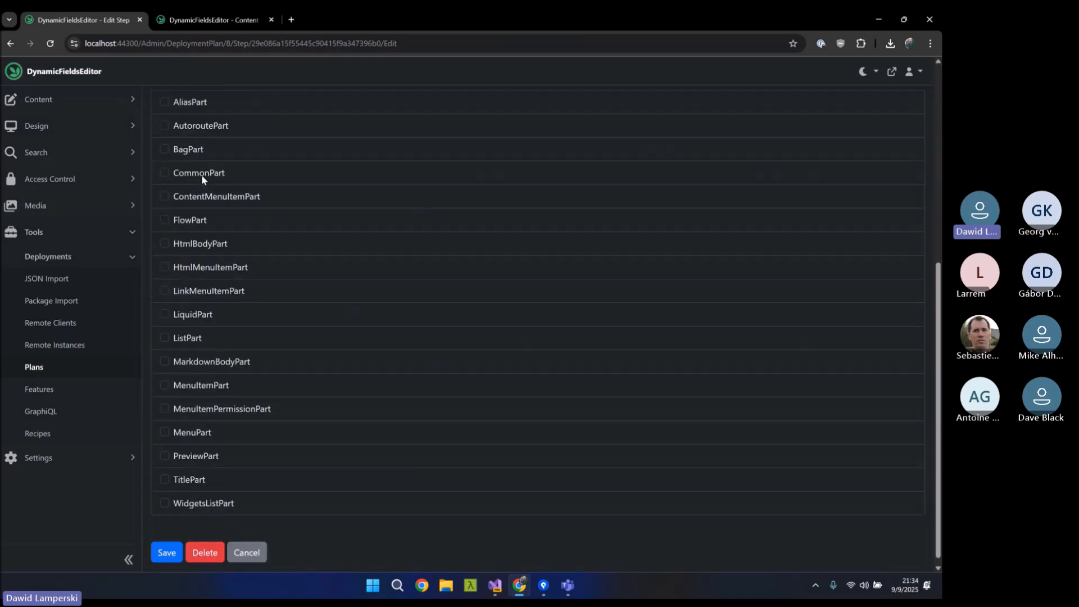
{"action": "scroll", "coordinate": [201, 174], "scroll_direction": "up", "scroll_amount": 6}
Step: Reopen the DynamicFieldsExamples content type for editing and go to the end of its field list
{"action": "left_click", "coordinate": [87, 127]}
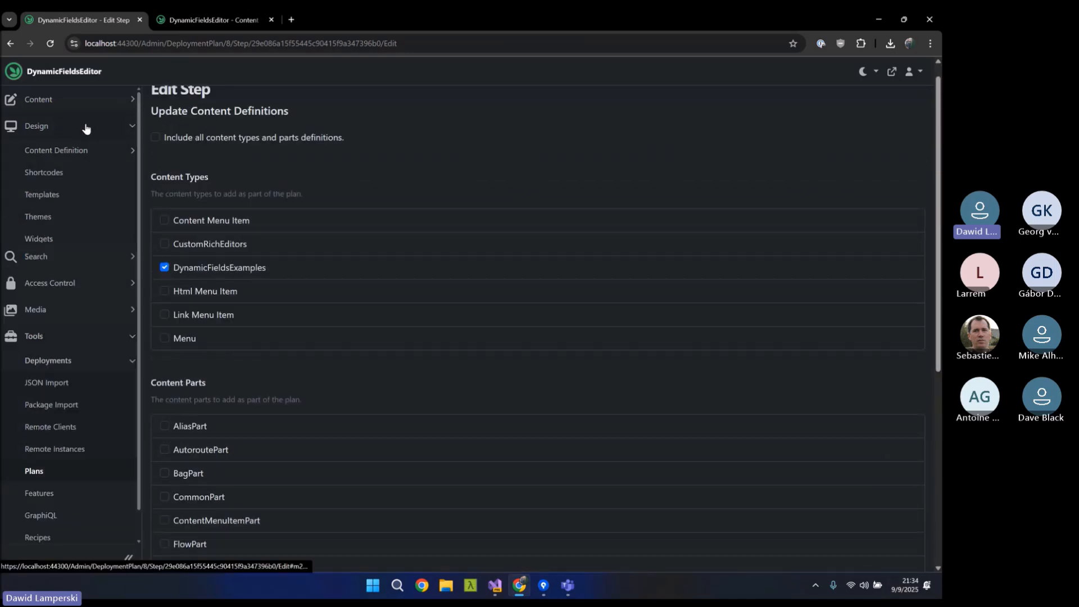
{"action": "left_click", "coordinate": [116, 149]}
{"action": "left_click", "coordinate": [114, 174]}
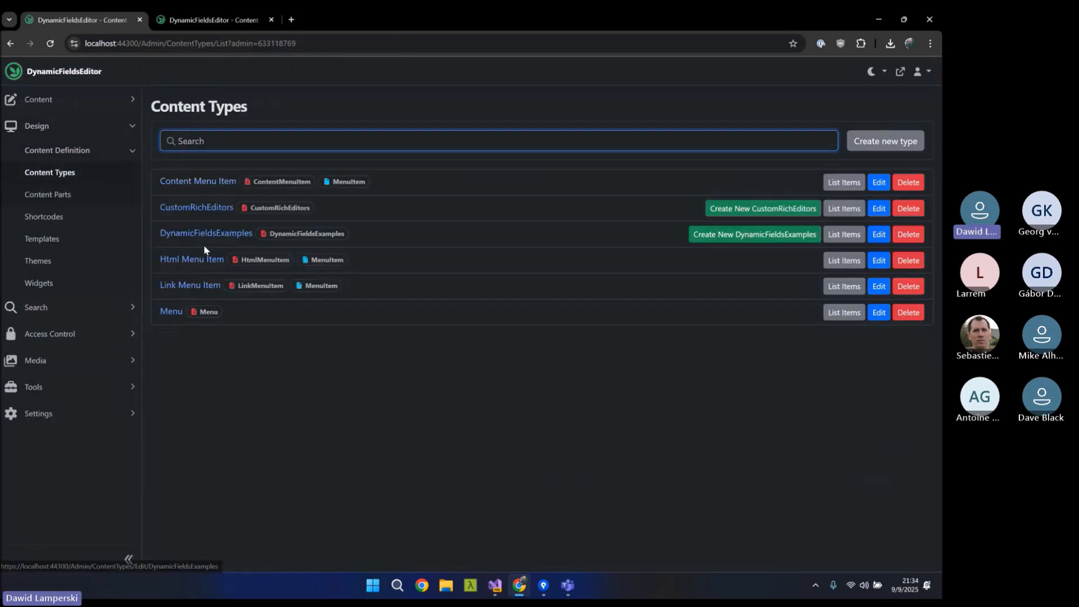
{"action": "left_click", "coordinate": [225, 236]}
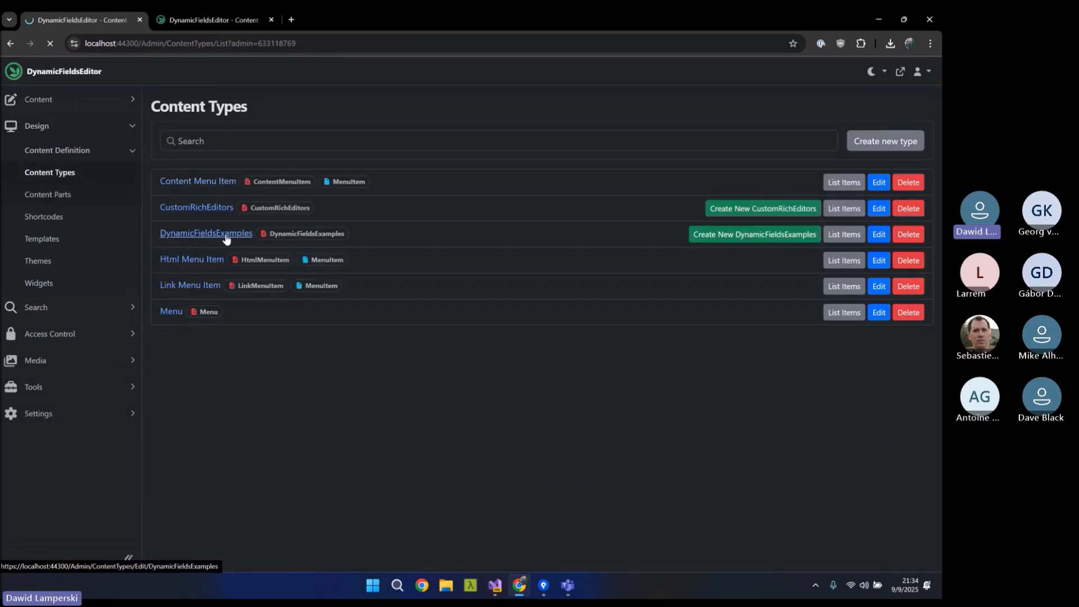
{"action": "scroll", "coordinate": [224, 361], "scroll_direction": "down", "scroll_amount": 10}
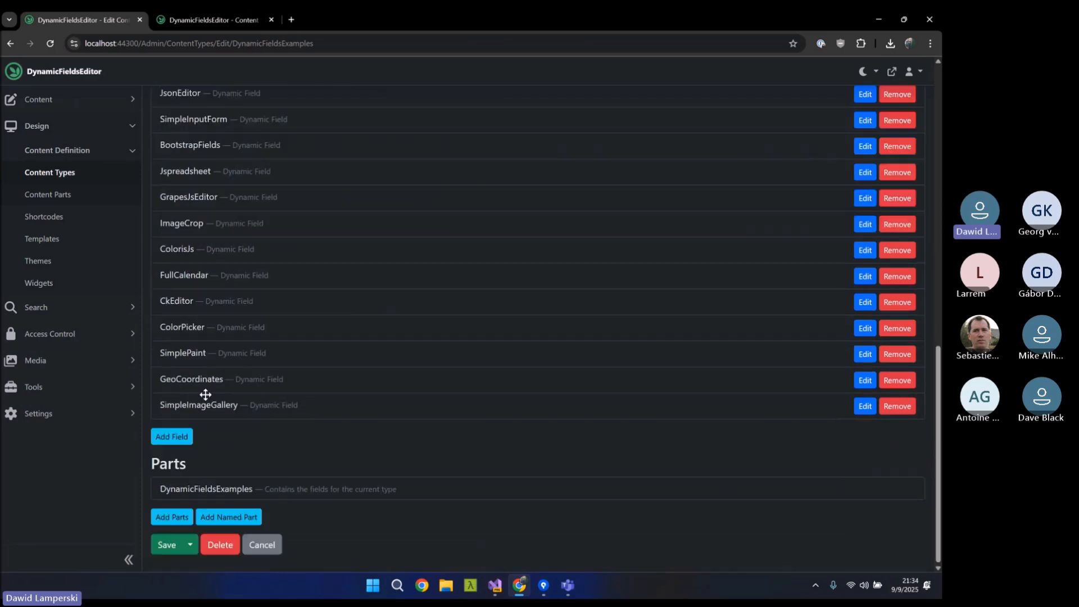
Step: Add a field named NewField of type Dynamic Field to the DynamicFieldsExamples content type and save it
{"action": "left_click", "coordinate": [181, 438]}
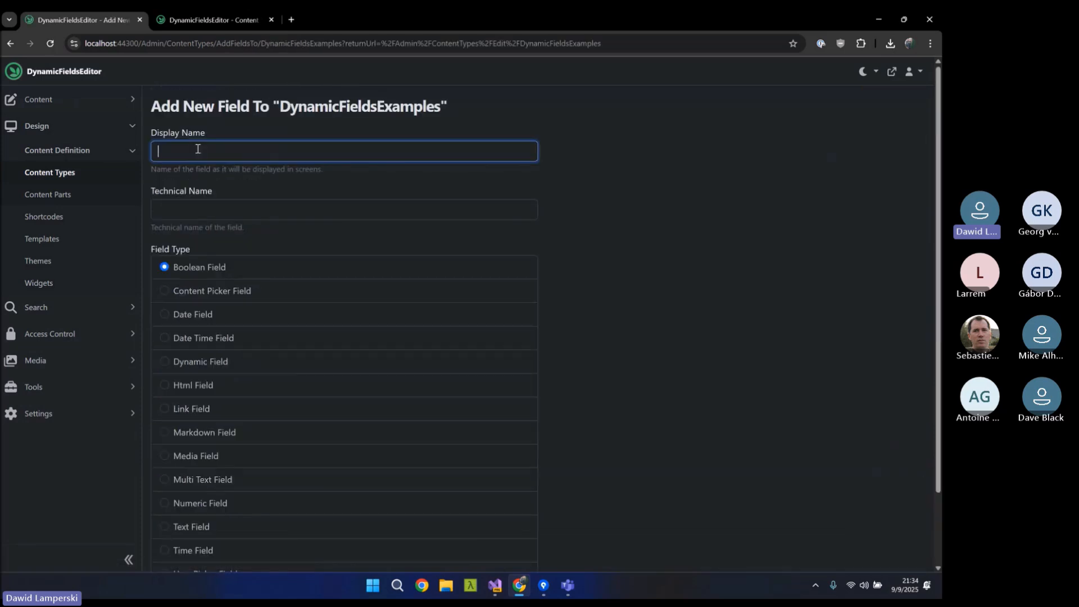
{"action": "type", "text": "NewField"}
{"action": "left_click", "coordinate": [194, 361]}
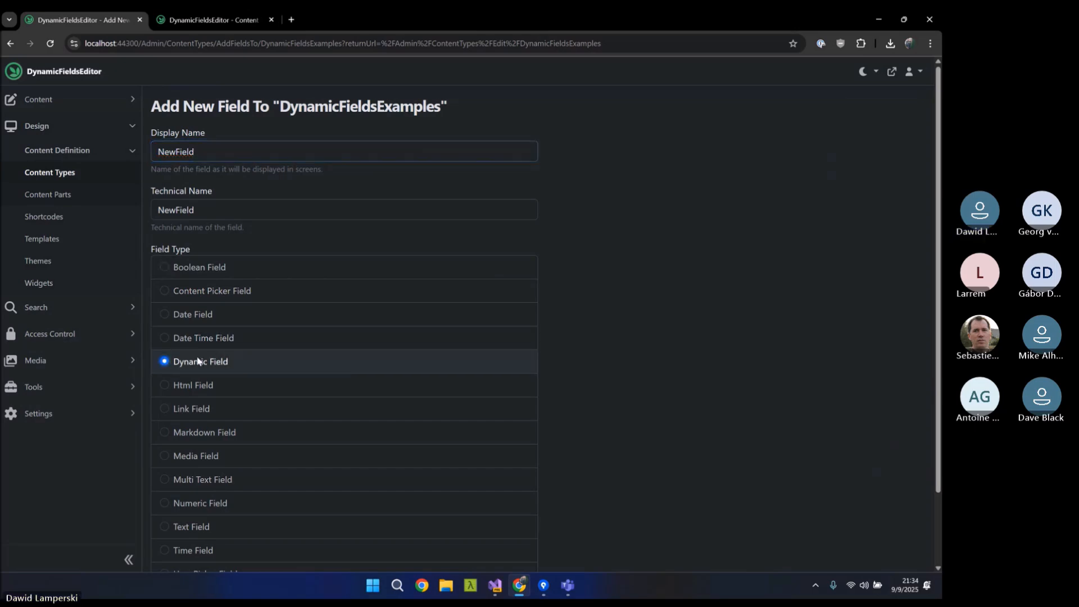
{"action": "scroll", "coordinate": [194, 365], "scroll_direction": "down", "scroll_amount": 2}
{"action": "left_click", "coordinate": [164, 545]}
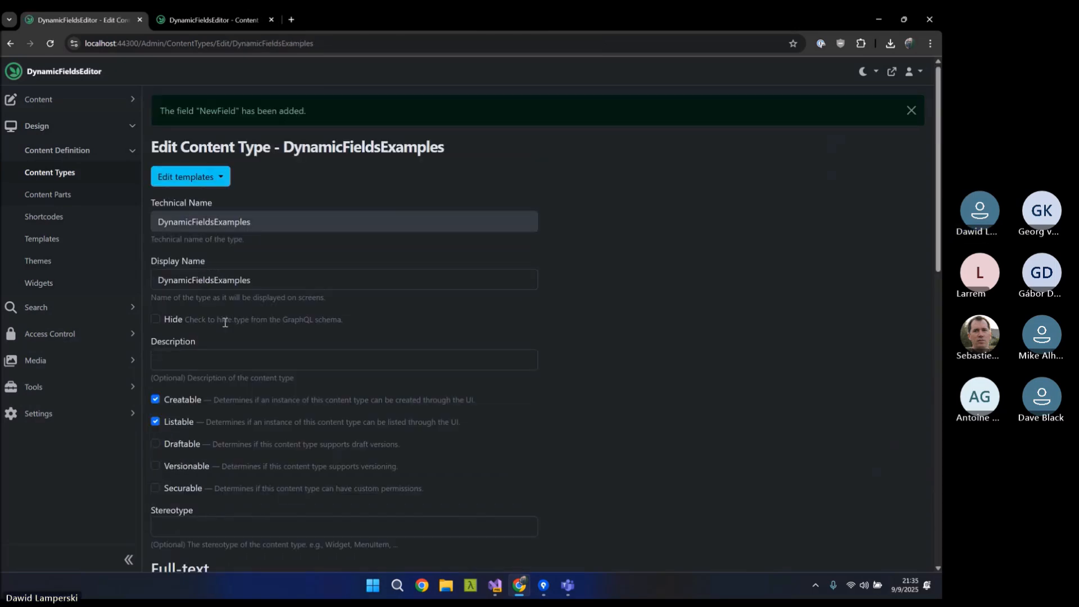
Step: Open the settings of the NewField dynamic field in DynamicFieldsExamples and review its code, resources and preview areas
{"action": "scroll", "coordinate": [235, 341], "scroll_direction": "down", "scroll_amount": 10}
{"action": "scroll", "coordinate": [236, 326], "scroll_direction": "down", "scroll_amount": 2}
{"action": "scroll", "coordinate": [236, 326], "scroll_direction": "up", "scroll_amount": 5}
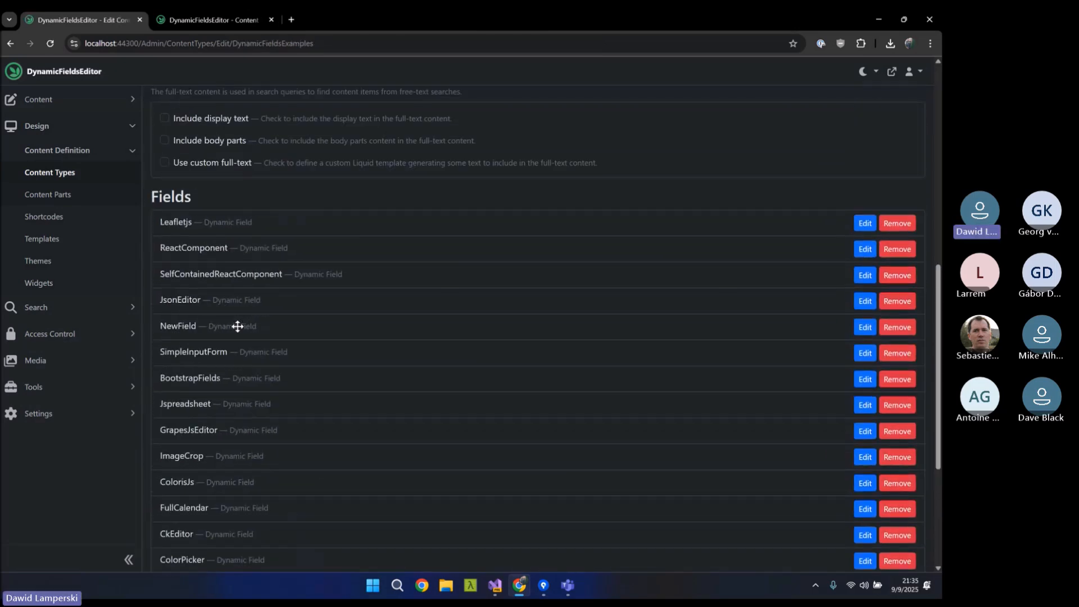
{"action": "scroll", "coordinate": [258, 281], "scroll_direction": "down", "scroll_amount": 1}
{"action": "scroll", "coordinate": [303, 260], "scroll_direction": "down", "scroll_amount": 2}
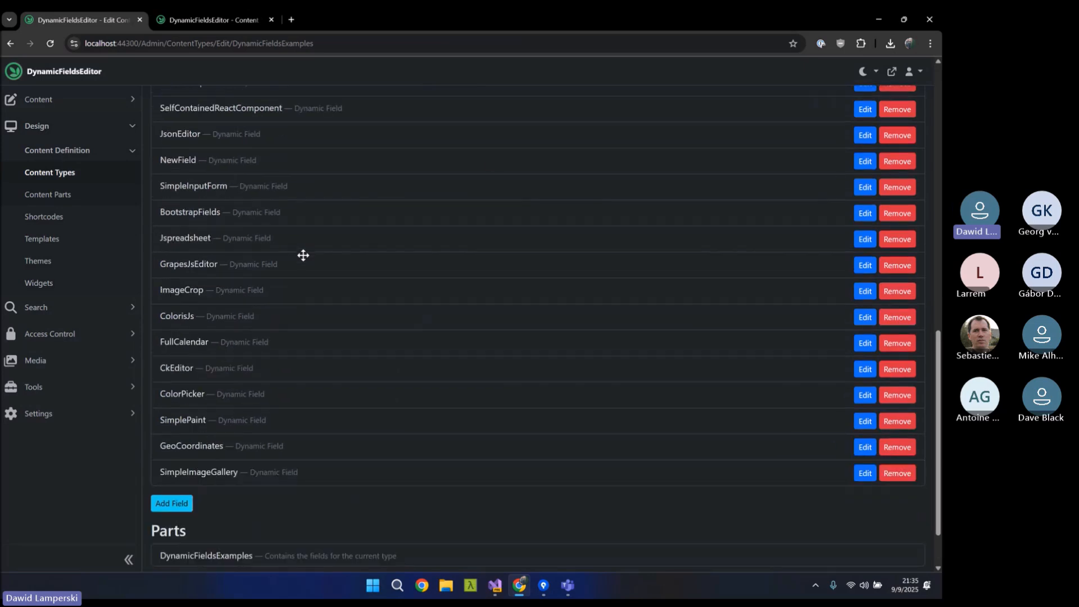
{"action": "left_click", "coordinate": [865, 162]}
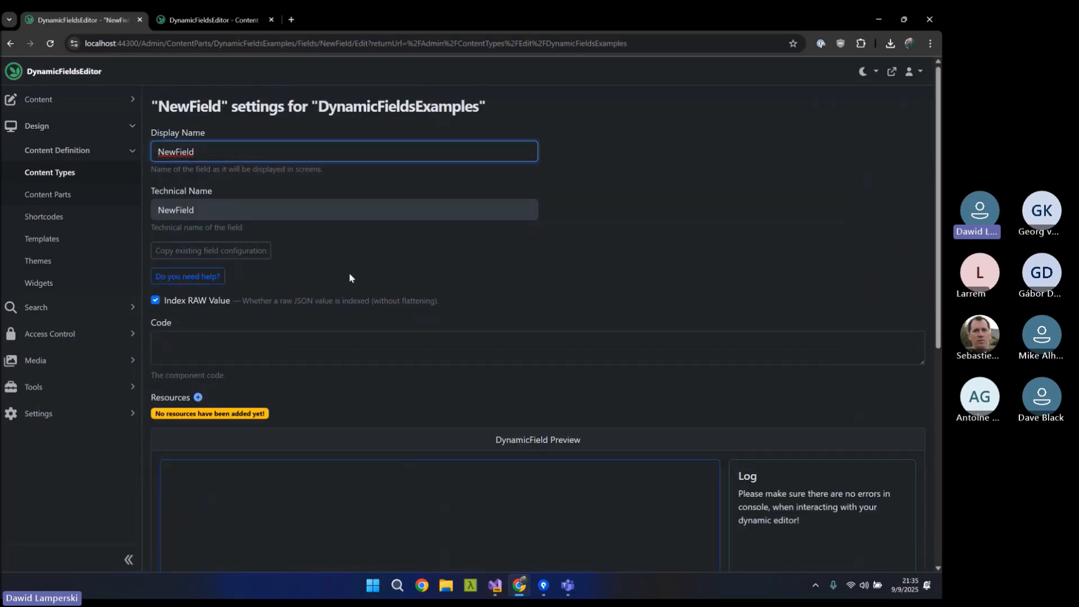
{"action": "scroll", "coordinate": [232, 364], "scroll_direction": "down", "scroll_amount": 3}
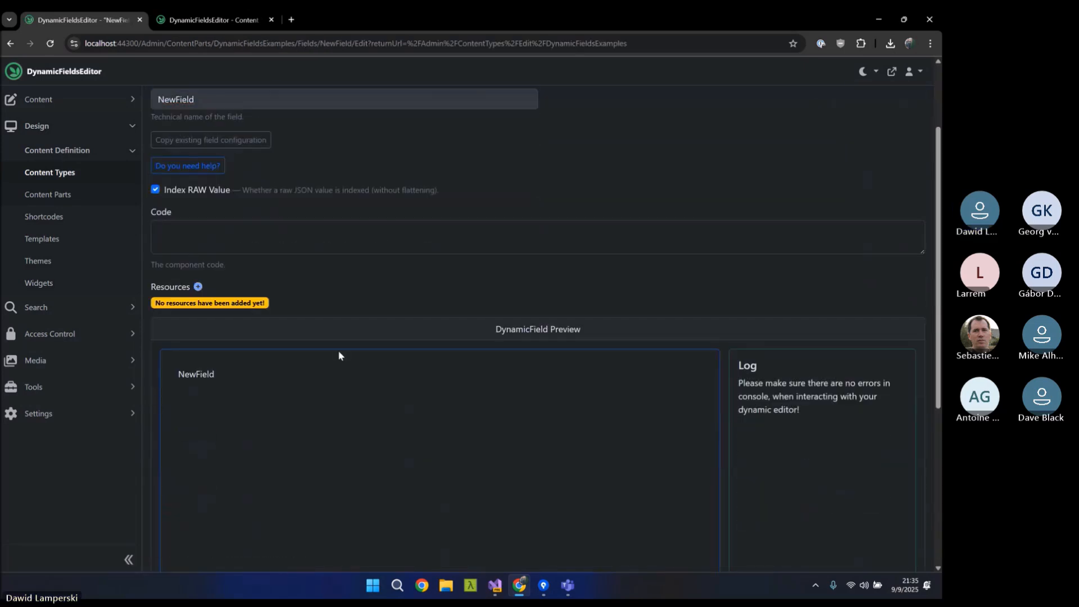
{"action": "scroll", "coordinate": [271, 394], "scroll_direction": "down", "scroll_amount": 2}
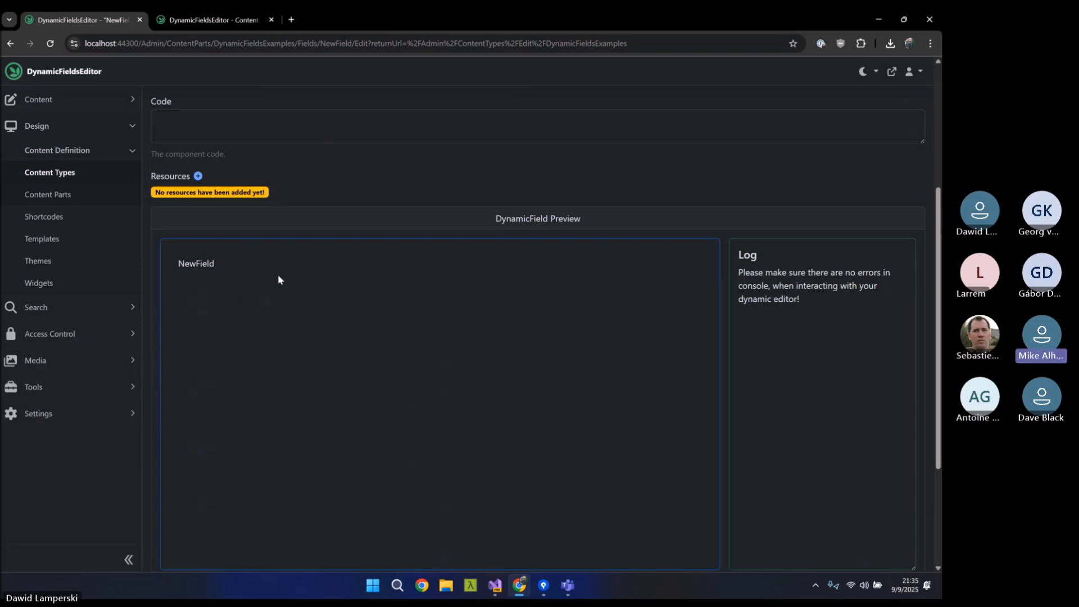
{"action": "scroll", "coordinate": [278, 279], "scroll_direction": "up", "scroll_amount": 3}
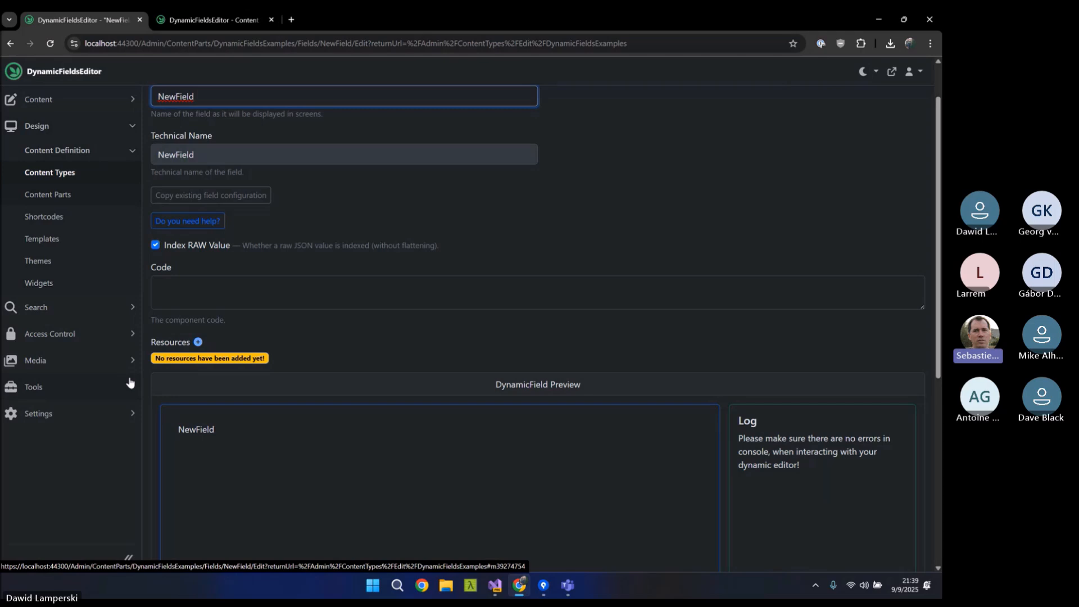
{"action": "left_click", "coordinate": [246, 304]}
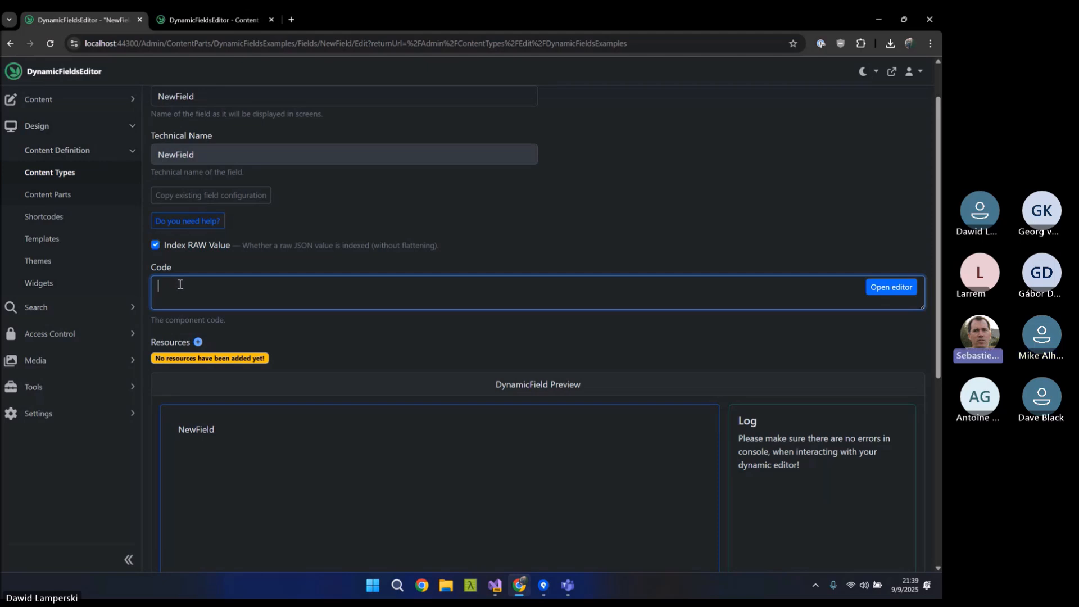
Step: Open GraphiQL, run the dynamicFieldsExamples query for ckEditor and bootstrapFields, and widen the results area
{"action": "left_click", "coordinate": [129, 393]}
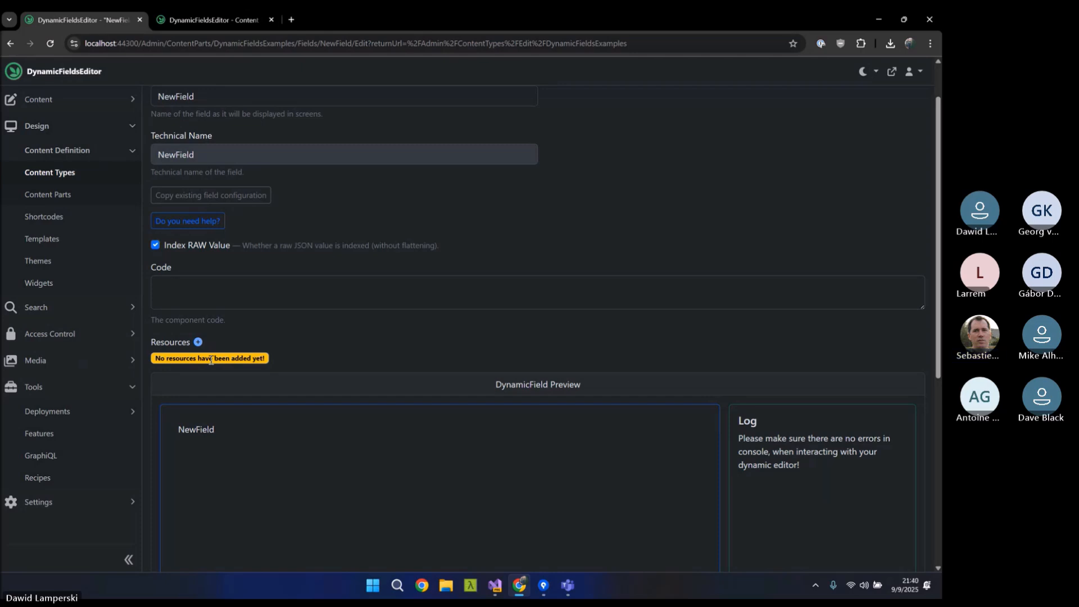
{"action": "left_click", "coordinate": [80, 459]}
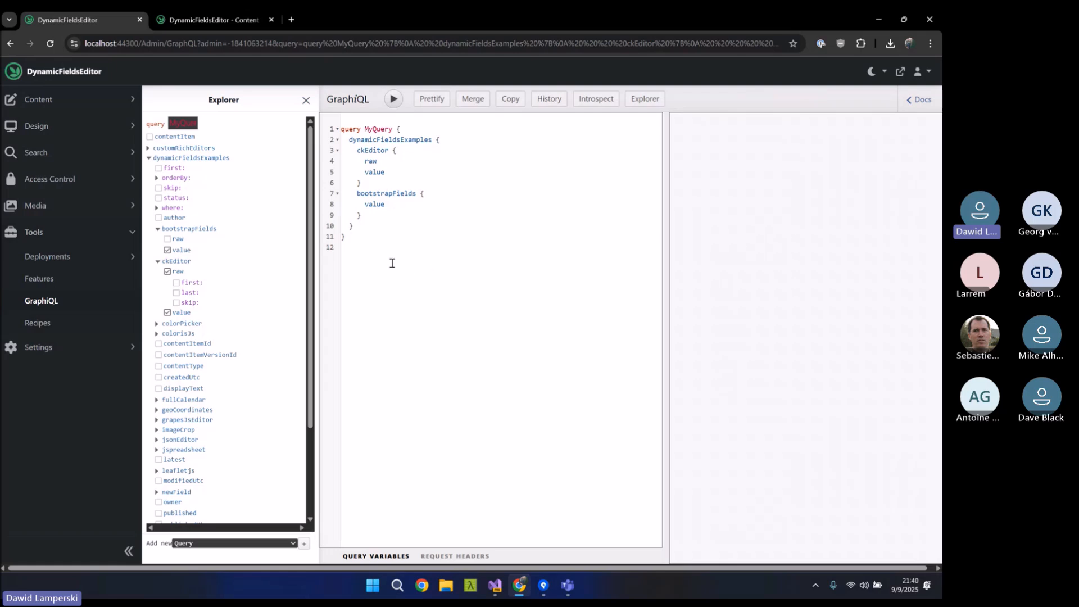
{"action": "left_click", "coordinate": [394, 100]}
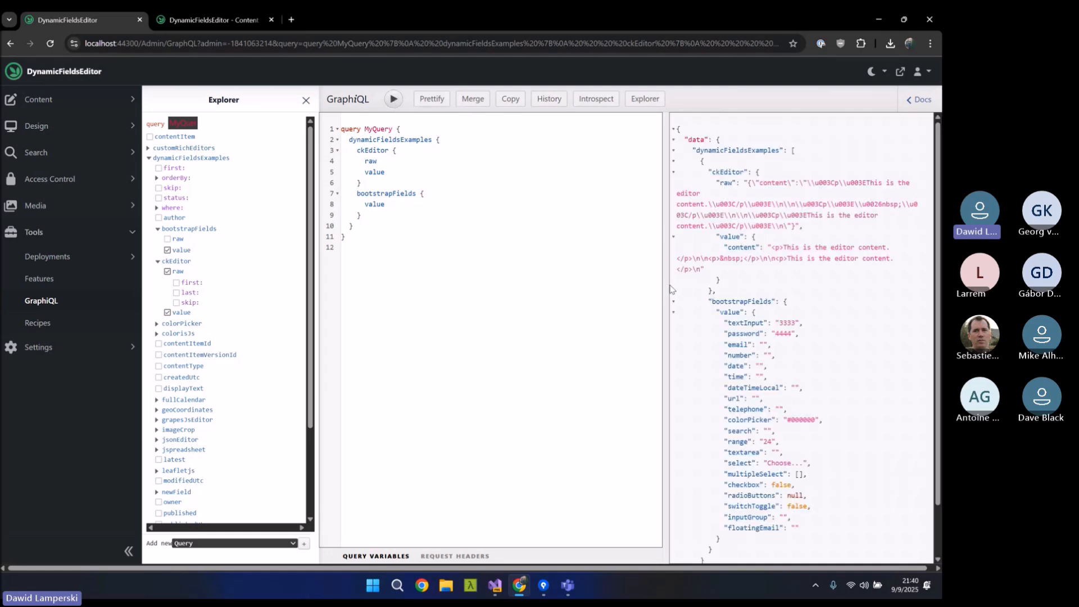
{"action": "left_click_drag", "start_coordinate": [667, 283], "coordinate": [458, 284]}
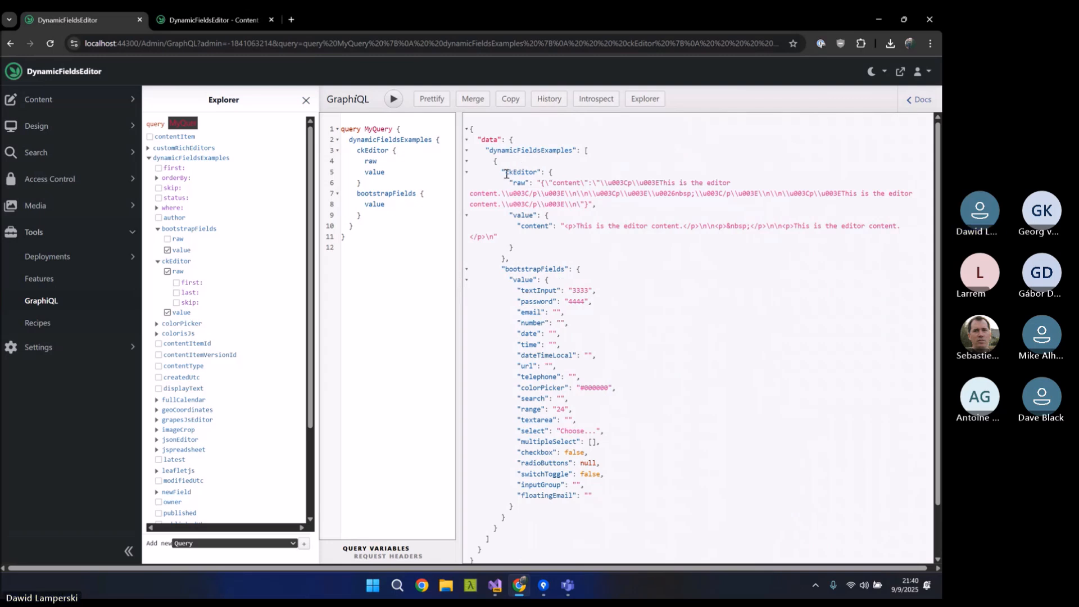
Step: Compare the structured value of bootstrapFields with the raw JSON string of ckEditor in the query and its results
{"action": "left_click", "coordinate": [372, 150]}
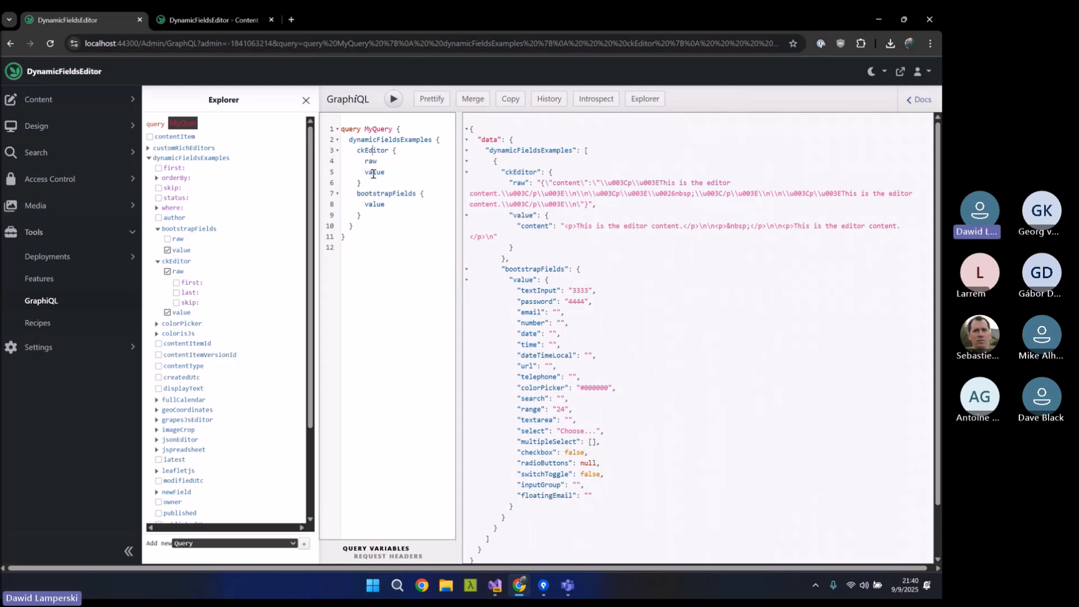
{"action": "double_click", "coordinate": [374, 172]}
{"action": "mouse_move", "coordinate": [508, 280]}
{"action": "left_mouse_down"}
{"action": "mouse_move", "coordinate": [521, 279]}
{"action": "mouse_move", "coordinate": [511, 291]}
{"action": "left_mouse_up"}
{"action": "left_click", "coordinate": [602, 507]}
{"action": "left_click_drag", "start_coordinate": [602, 506], "coordinate": [457, 285]}
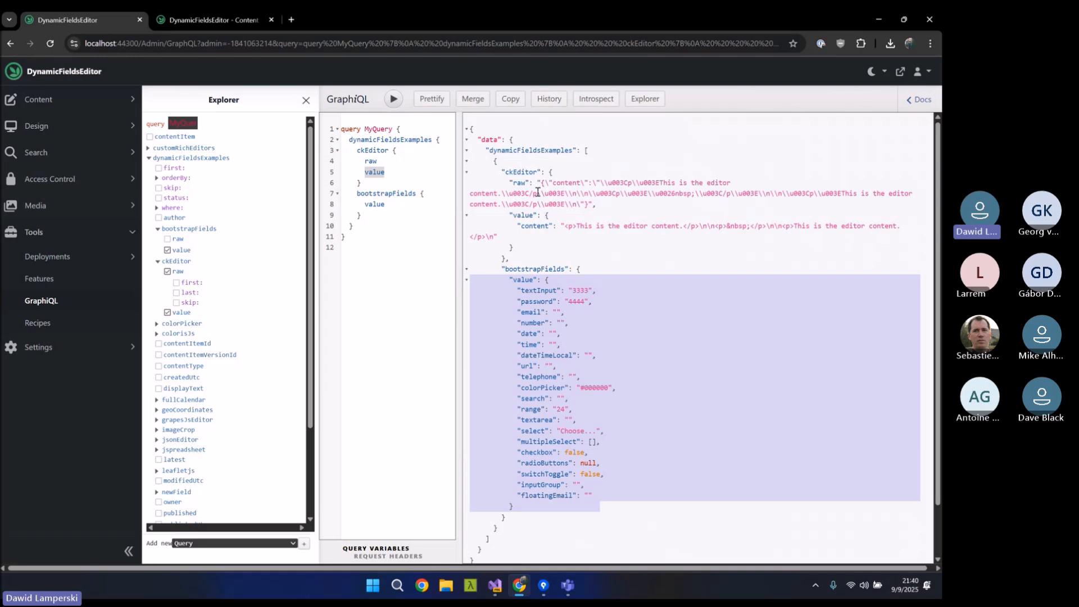
{"action": "left_click_drag", "start_coordinate": [540, 183], "coordinate": [593, 202]}
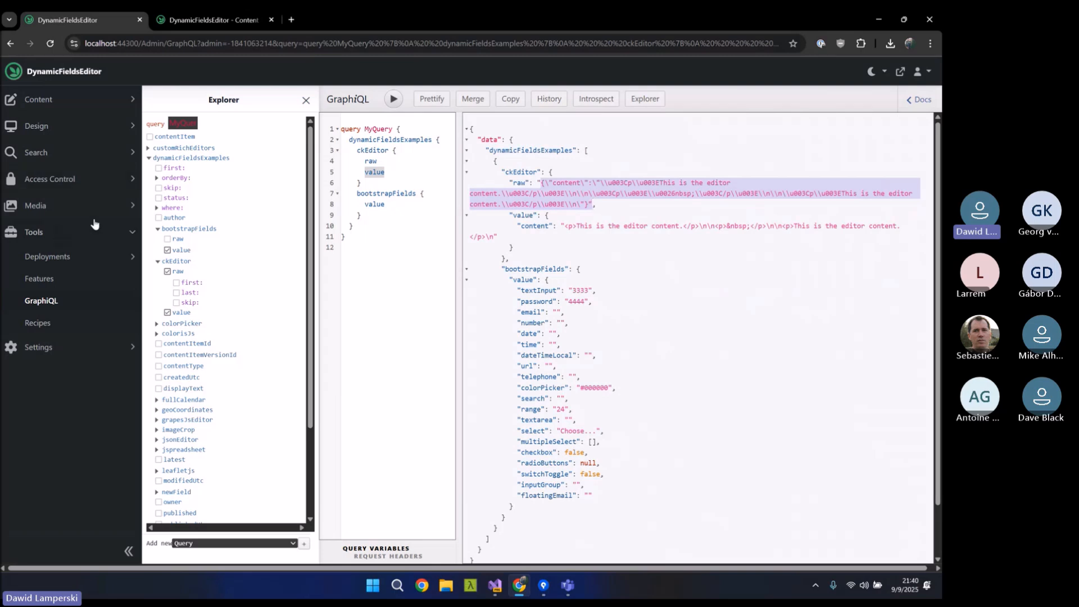
Step: Open the SQL query page and run "select * from DynamicFieldIndex"
{"action": "left_click", "coordinate": [106, 153]}
{"action": "left_click", "coordinate": [38, 199]}
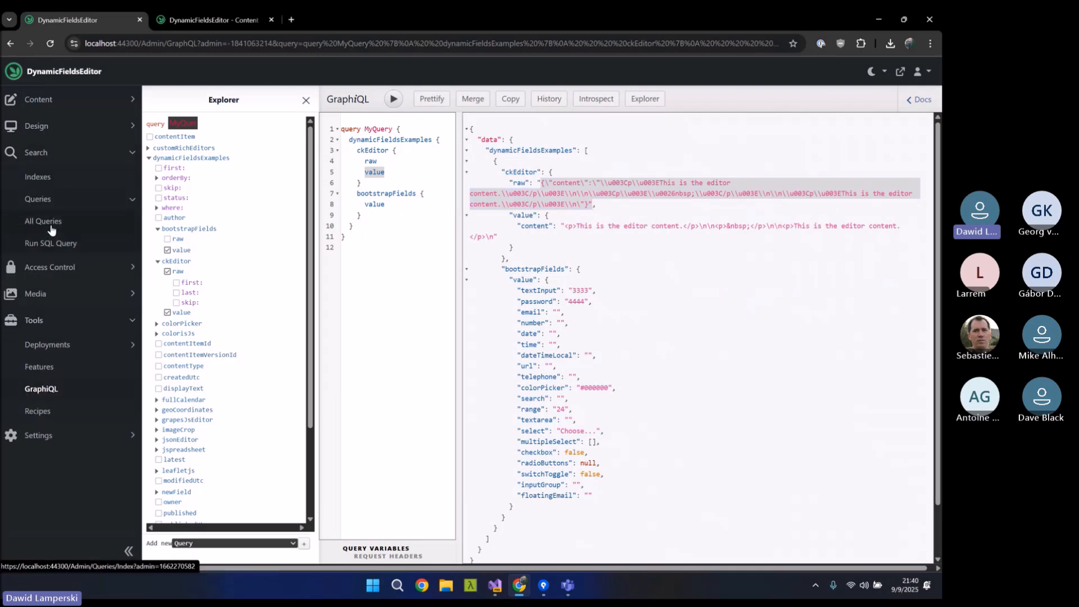
{"action": "left_click", "coordinate": [50, 242]}
{"action": "left_click", "coordinate": [245, 150]}
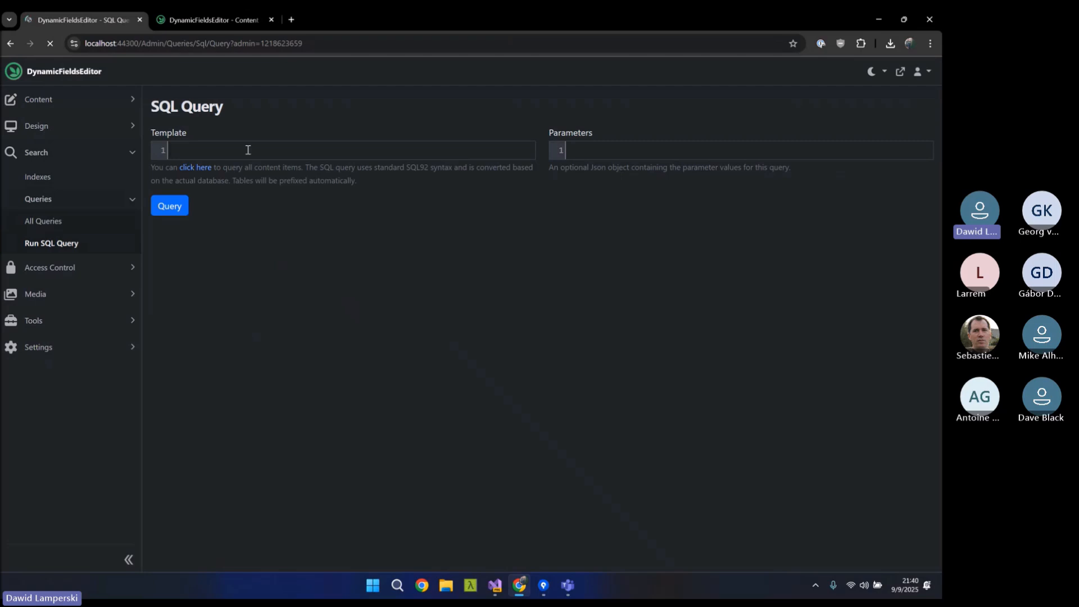
{"action": "type", "text": "select * from"}
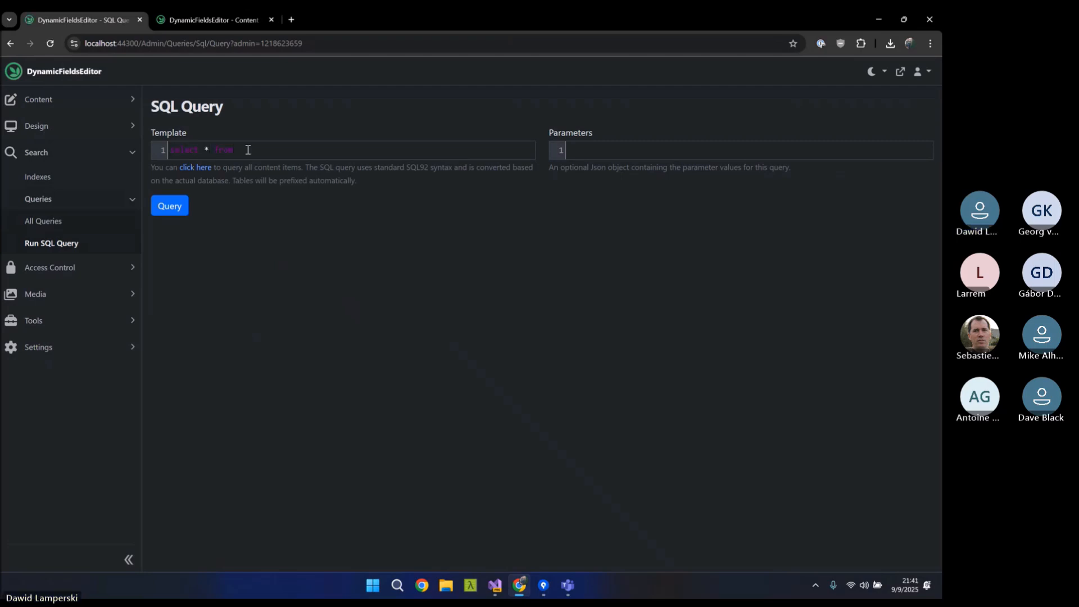
{"action": "type", "text": " Dyani"}
{"action": "key", "text": "BackSpace"}
{"action": "key", "text": "BackSpace"}
{"action": "type", "text": "namicFieldIndex"}
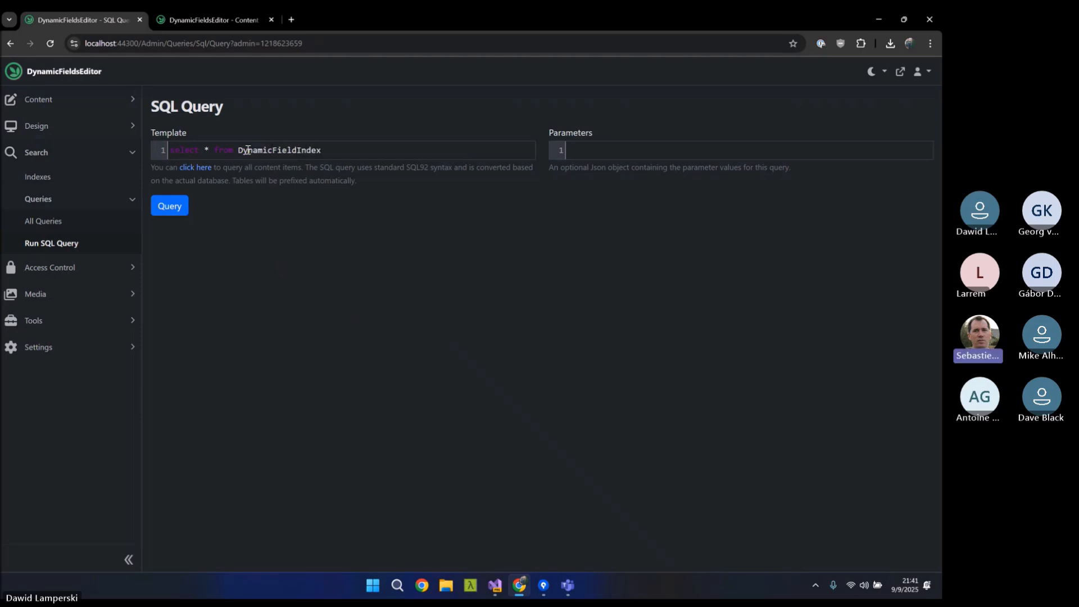
{"action": "left_click", "coordinate": [165, 209]}
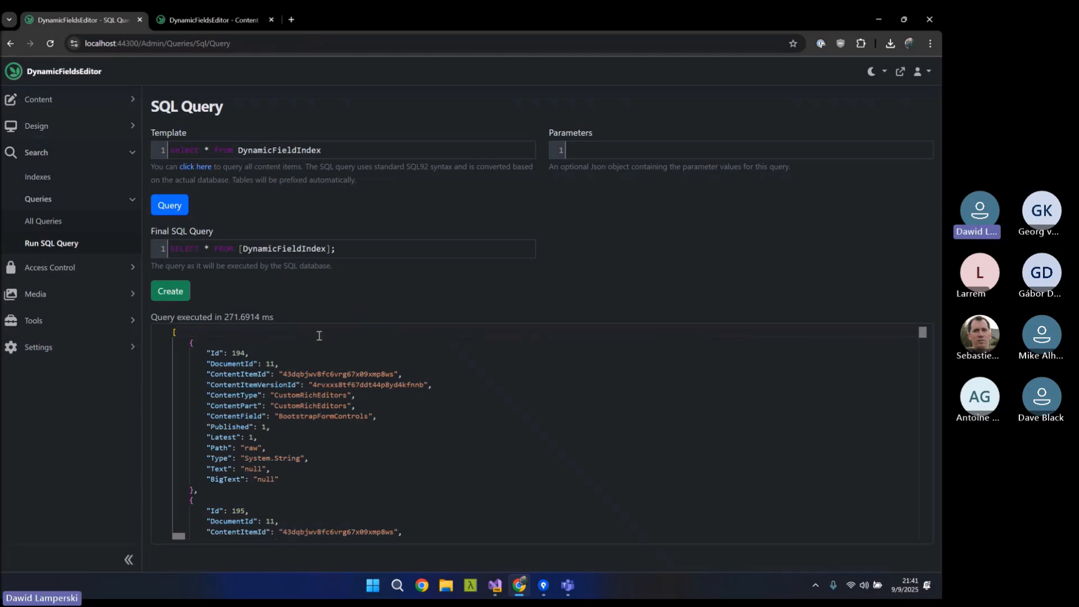
Step: Open the BootstrapFormControls field settings of CustomRichEditors in the other browser tab and inspect the Index RAW Value option
{"action": "left_click", "coordinate": [213, 20]}
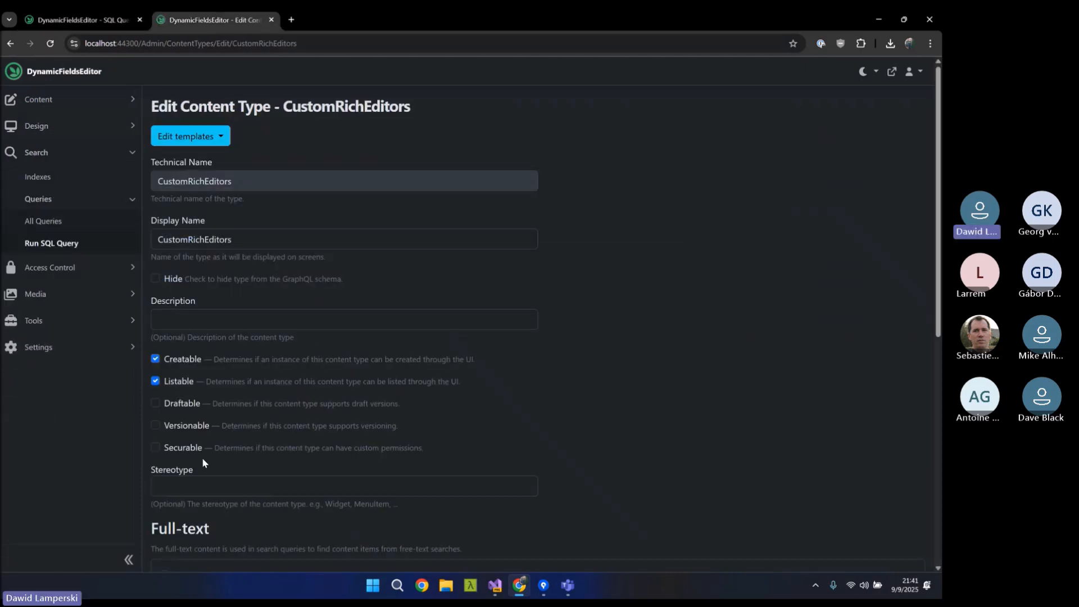
{"action": "scroll", "coordinate": [244, 425], "scroll_direction": "down", "scroll_amount": 3}
{"action": "scroll", "coordinate": [243, 421], "scroll_direction": "down", "scroll_amount": 4}
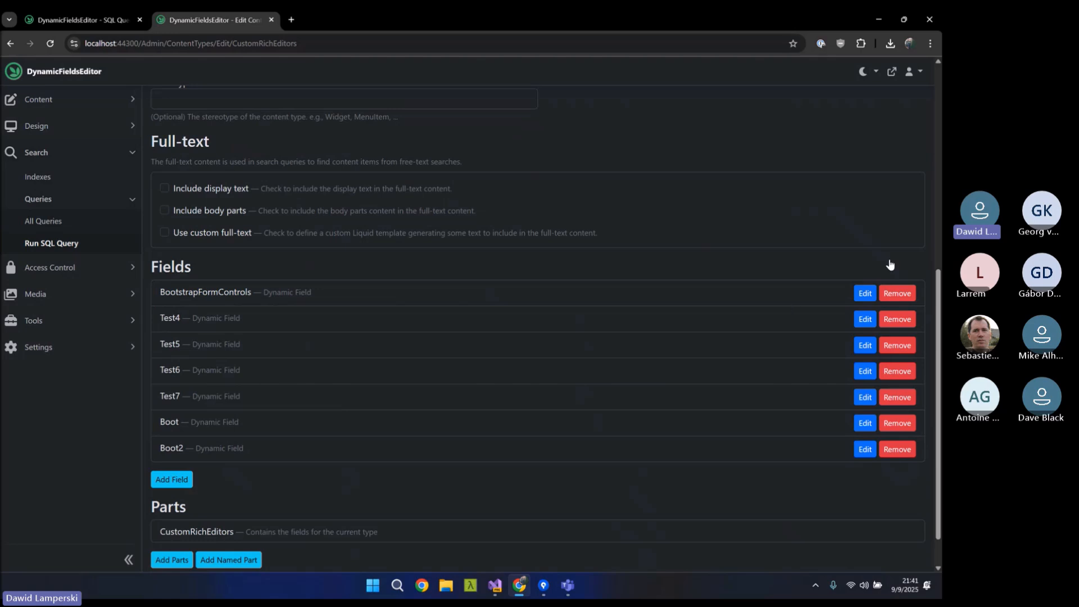
{"action": "left_click", "coordinate": [865, 293]}
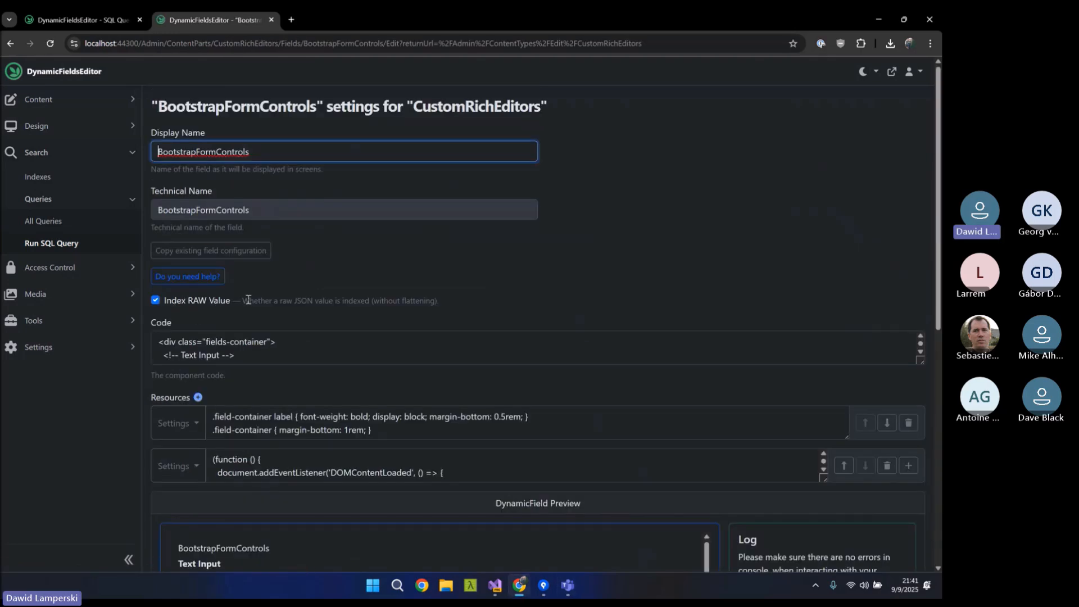
{"action": "left_click_drag", "start_coordinate": [233, 299], "coordinate": [163, 299]}
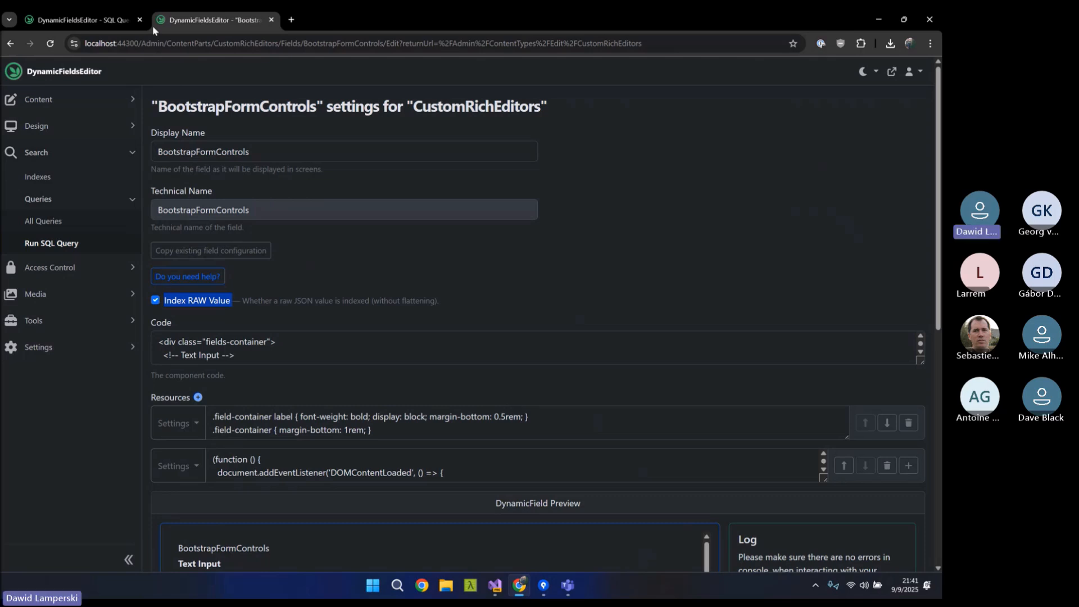
{"action": "left_click", "coordinate": [86, 17]}
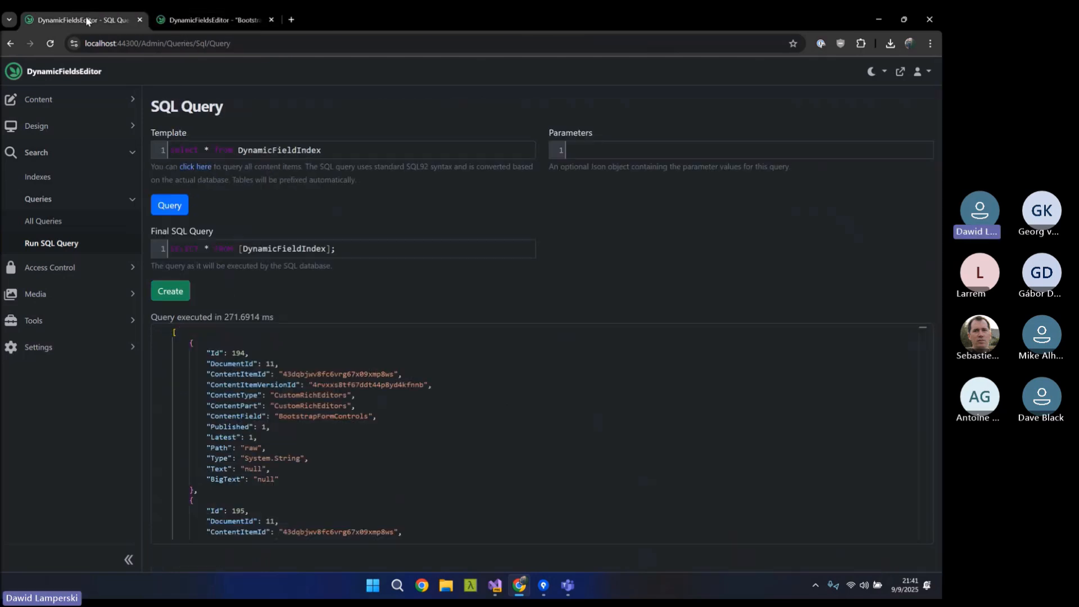
{"action": "left_click", "coordinate": [186, 19]}
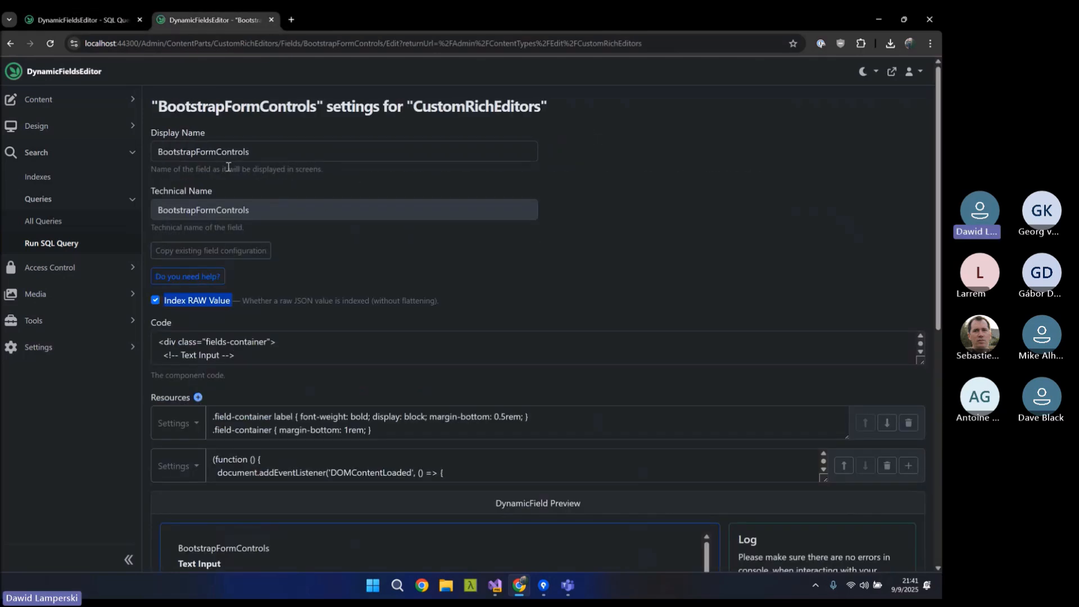
Step: Return to the SQL query results and examine the path, type and text of the CustomRichEditors raw index records
{"action": "left_click", "coordinate": [97, 20]}
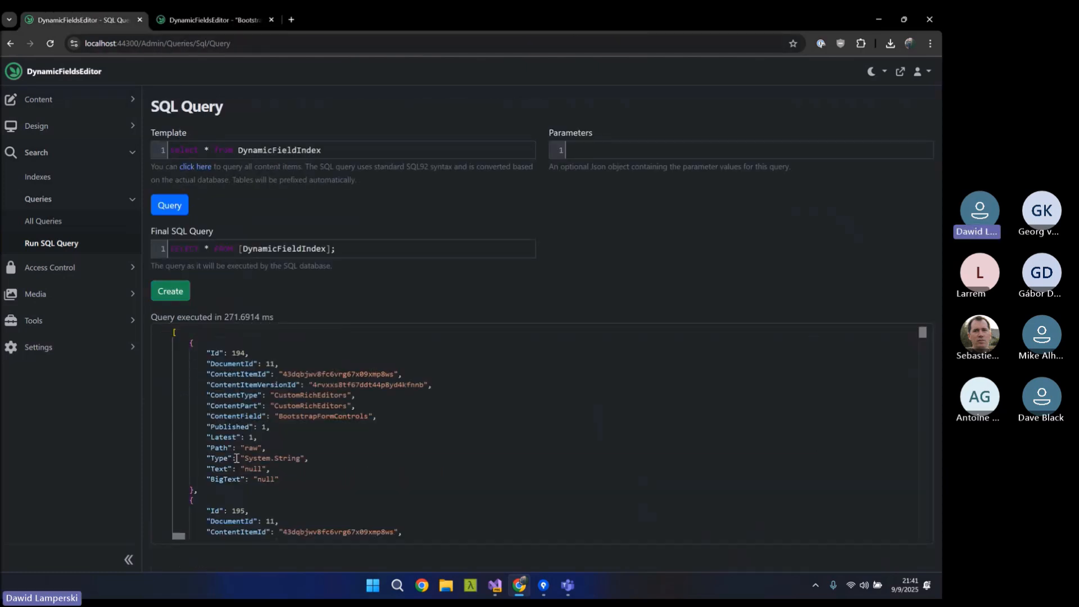
{"action": "left_click_drag", "start_coordinate": [245, 458], "coordinate": [301, 459]}
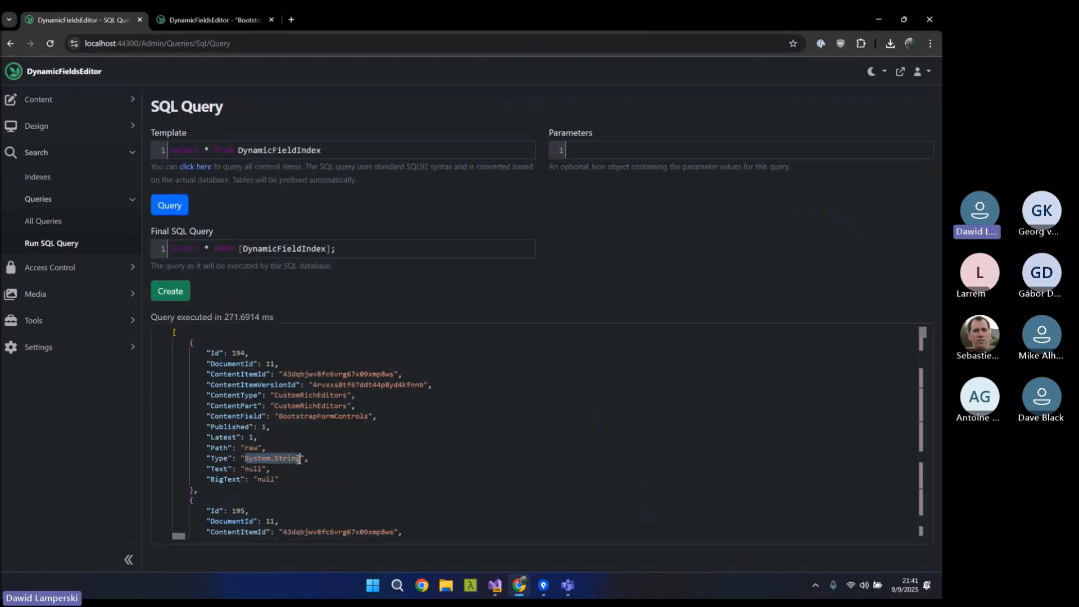
{"action": "scroll", "coordinate": [295, 393], "scroll_direction": "down", "scroll_amount": 5}
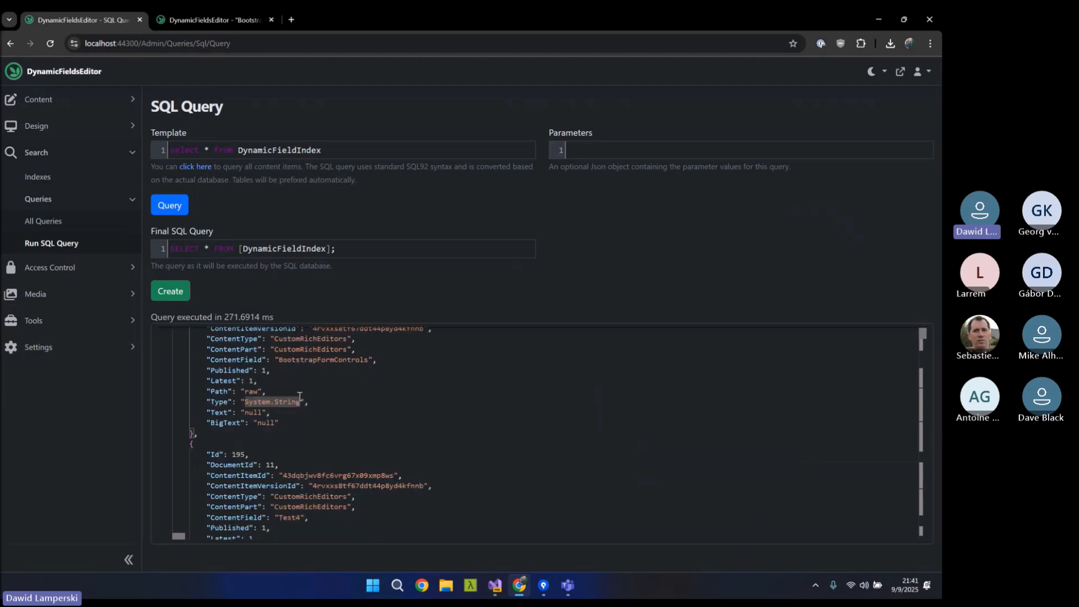
{"action": "scroll", "coordinate": [299, 397], "scroll_direction": "down", "scroll_amount": 3}
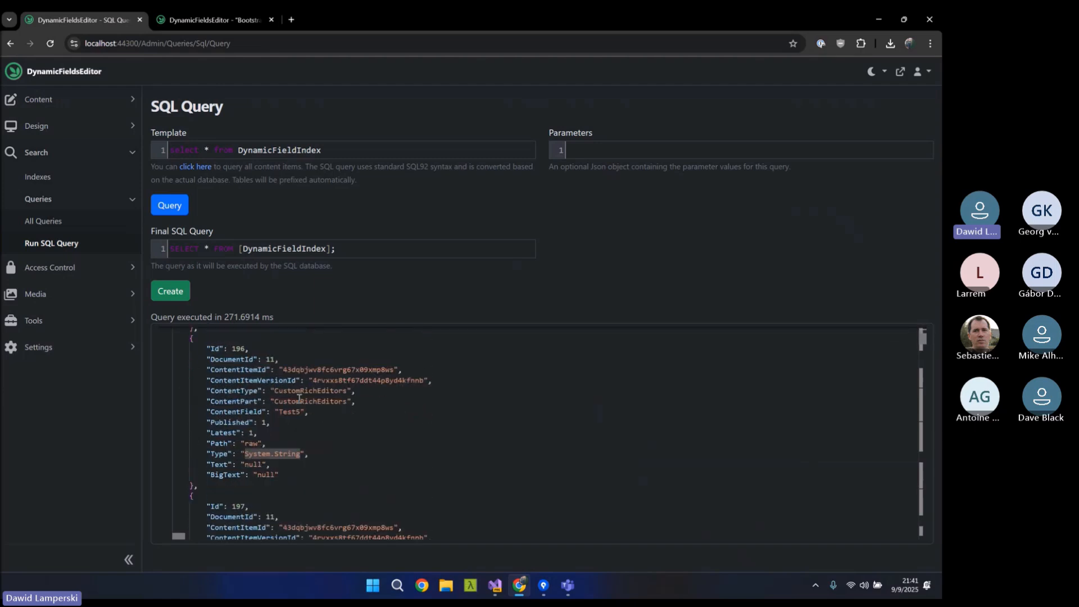
{"action": "scroll", "coordinate": [301, 402], "scroll_direction": "down", "scroll_amount": 4}
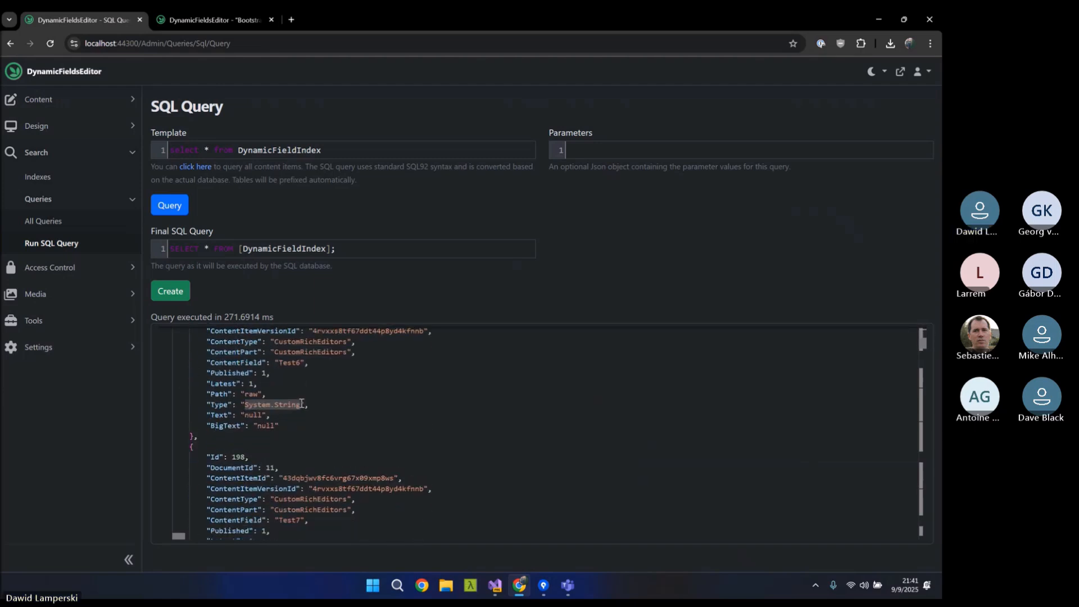
{"action": "scroll", "coordinate": [302, 402], "scroll_direction": "down", "scroll_amount": 4}
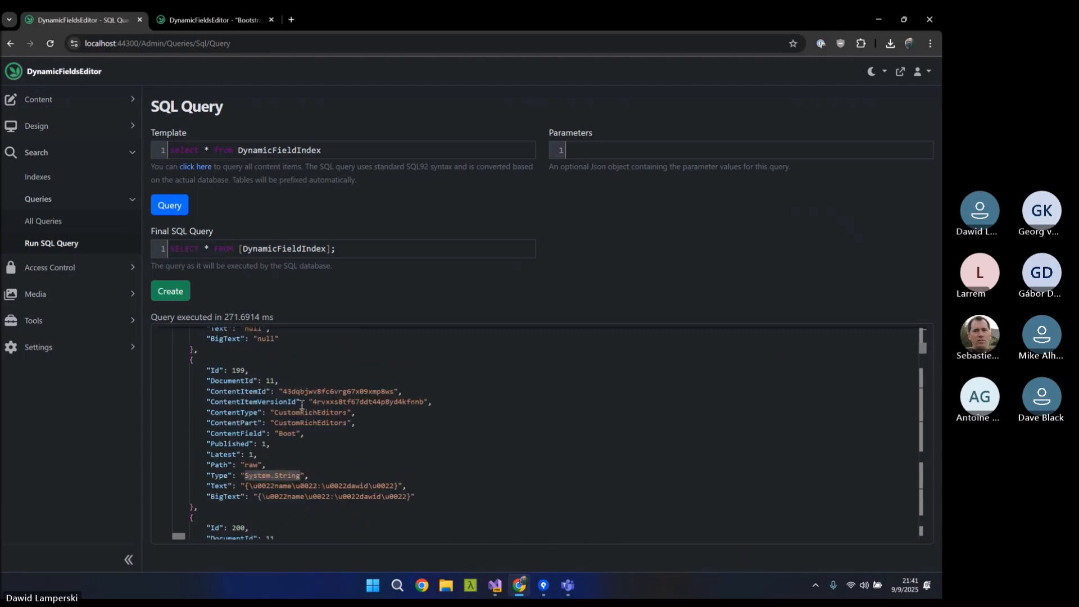
{"action": "scroll", "coordinate": [315, 388], "scroll_direction": "down", "scroll_amount": 5}
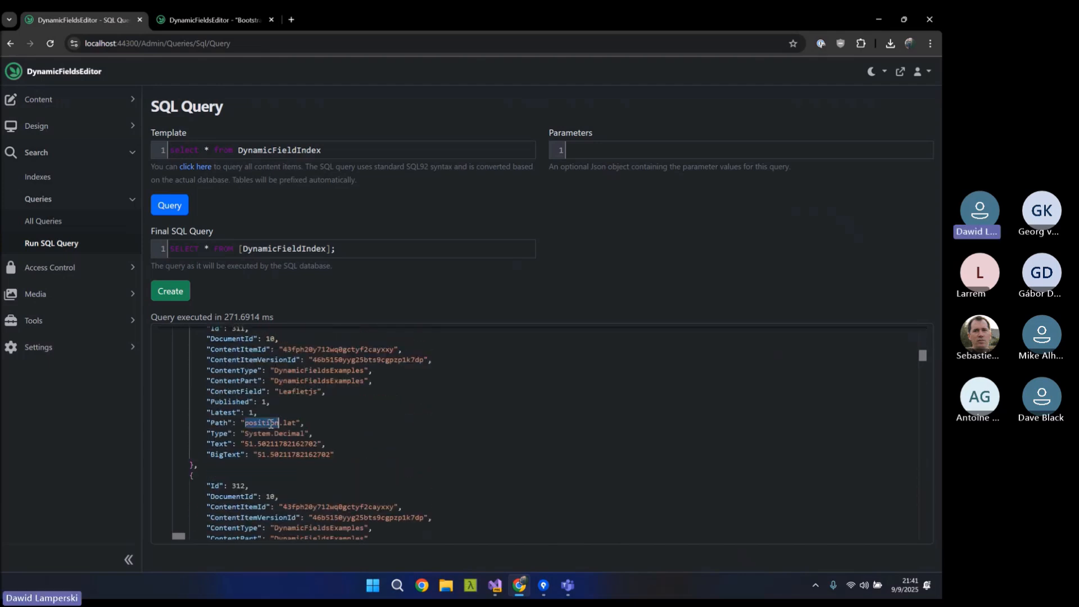
Step: Examine the path and type of the Leafletjs position.lat record in the query results
{"action": "double_click", "coordinate": [262, 423]}
{"action": "scroll", "coordinate": [284, 416], "scroll_direction": "down", "scroll_amount": 1}
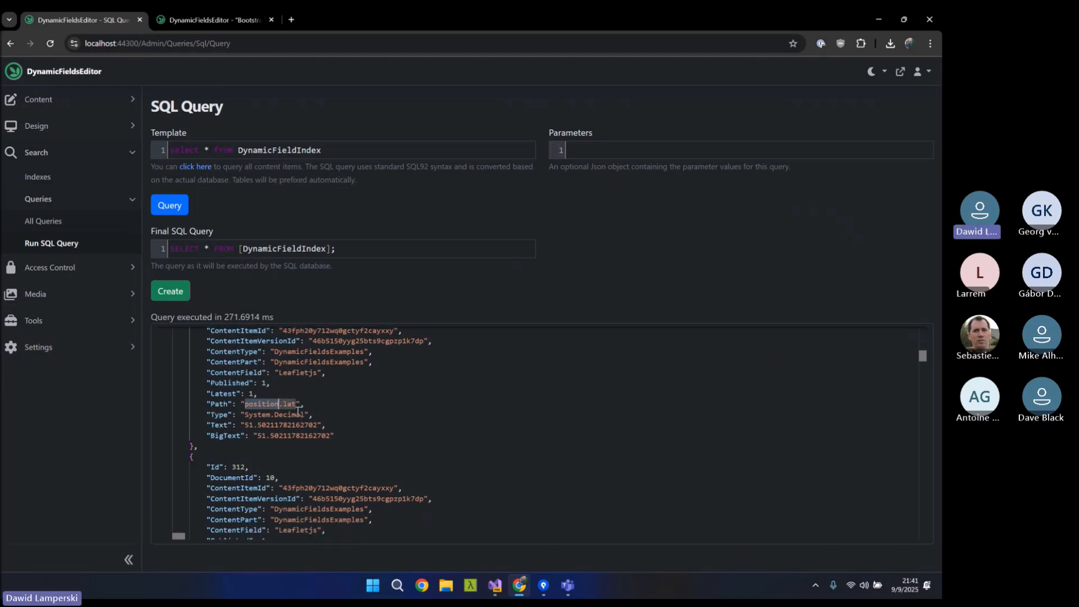
{"action": "left_click_drag", "start_coordinate": [245, 415], "coordinate": [309, 416]}
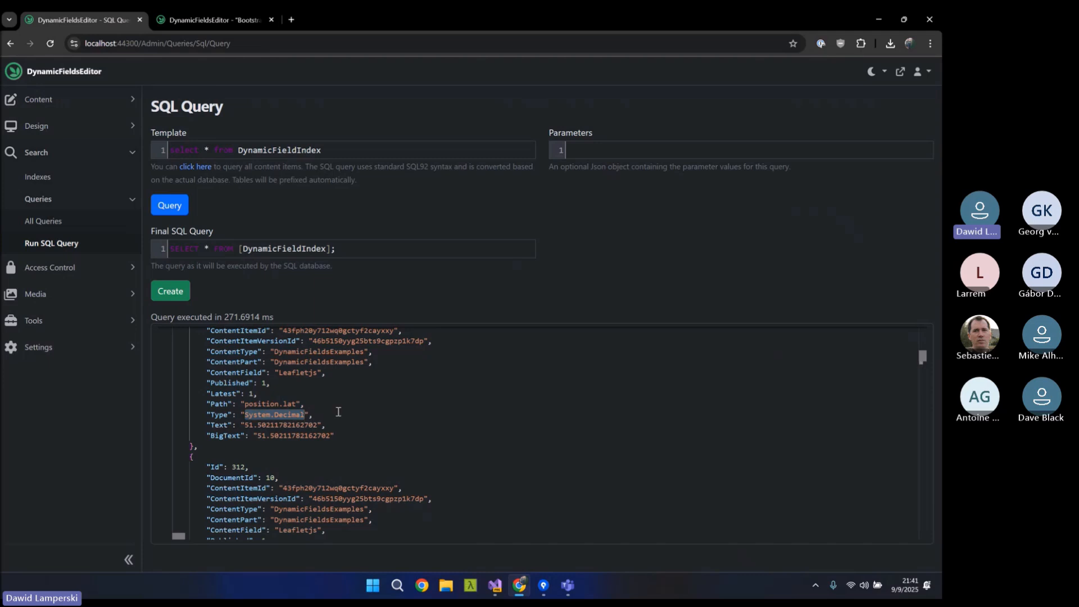
{"action": "scroll", "coordinate": [337, 413], "scroll_direction": "down", "scroll_amount": 1}
{"action": "scroll", "coordinate": [337, 413], "scroll_direction": "up", "scroll_amount": 1}
{"action": "scroll", "coordinate": [337, 434], "scroll_direction": "up", "scroll_amount": 2}
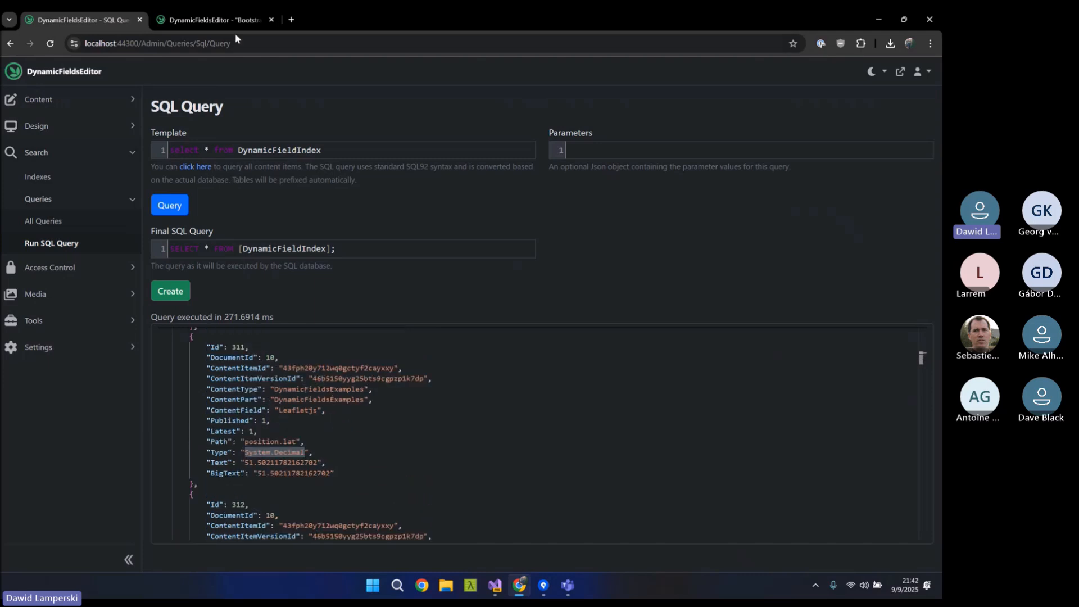
Step: Examine the text value and path of the Leafletjs latitude record in the query results
{"action": "mouse_move", "coordinate": [223, 18]}
{"action": "left_click", "coordinate": [313, 453]}
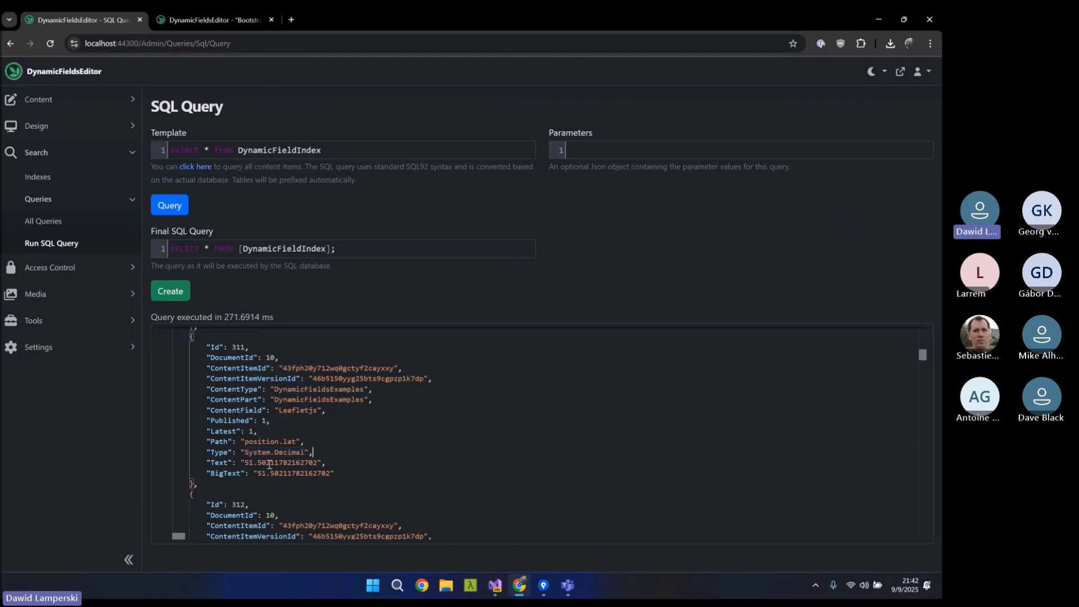
{"action": "left_click_drag", "start_coordinate": [241, 462], "coordinate": [323, 460]}
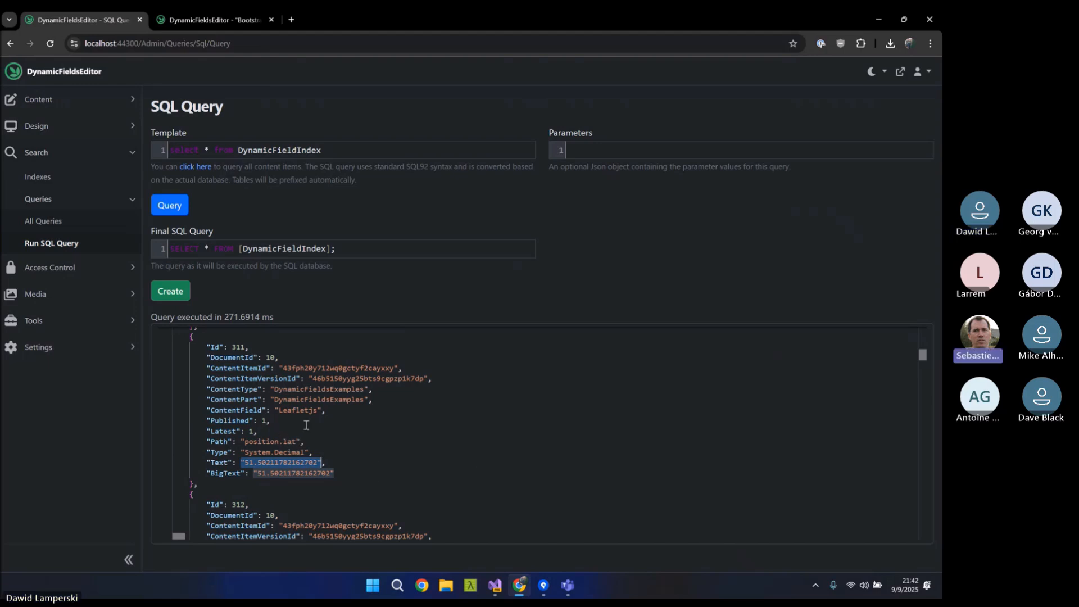
{"action": "scroll", "coordinate": [307, 425], "scroll_direction": "down", "scroll_amount": 1}
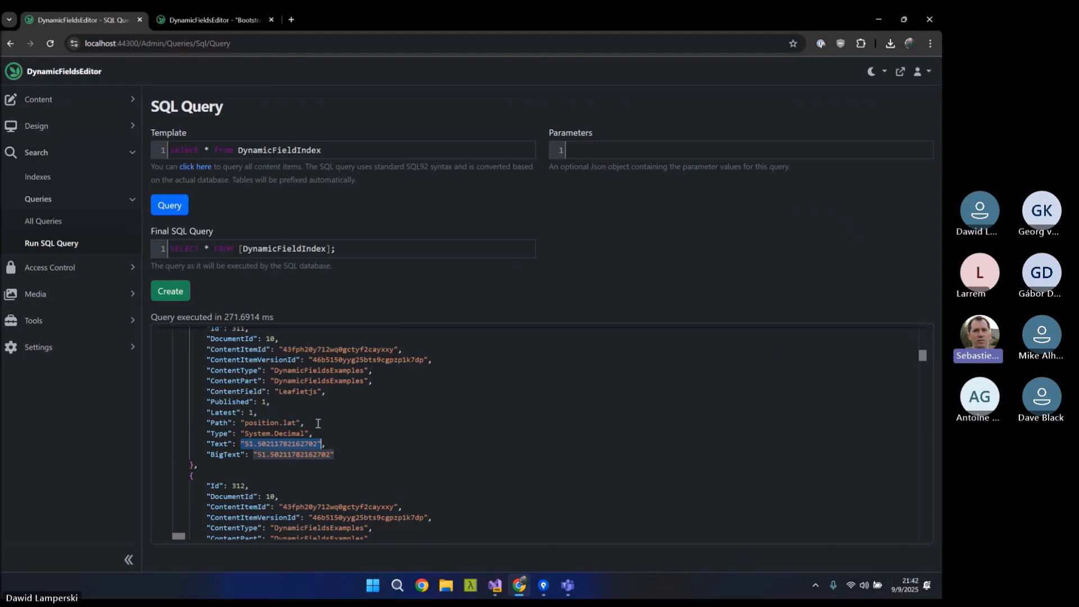
{"action": "left_click_drag", "start_coordinate": [302, 423], "coordinate": [240, 422]}
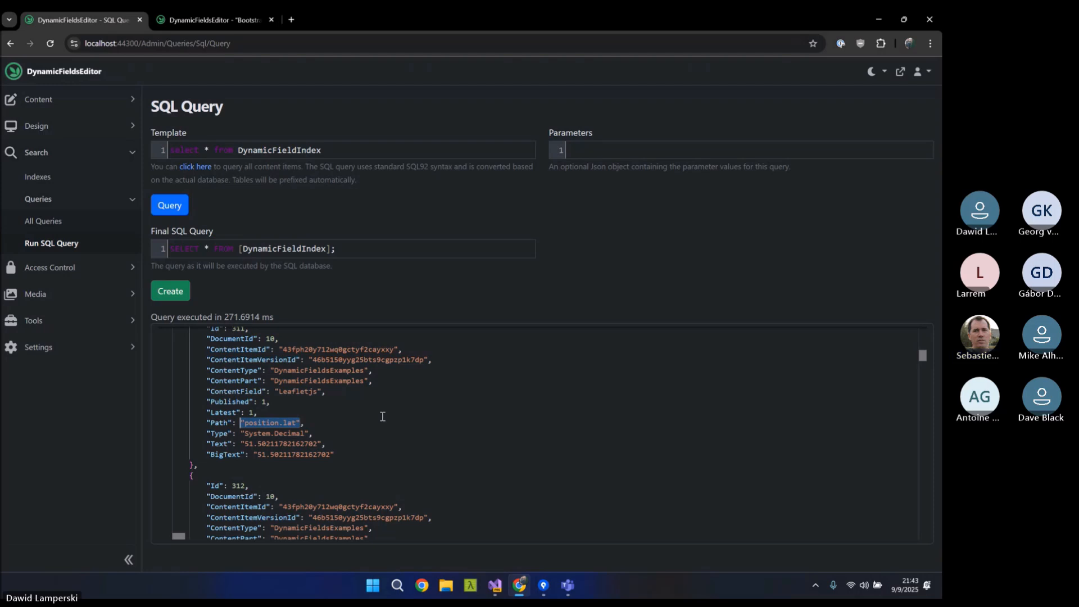
{"action": "scroll", "coordinate": [754, 341], "scroll_direction": "down", "scroll_amount": 1}
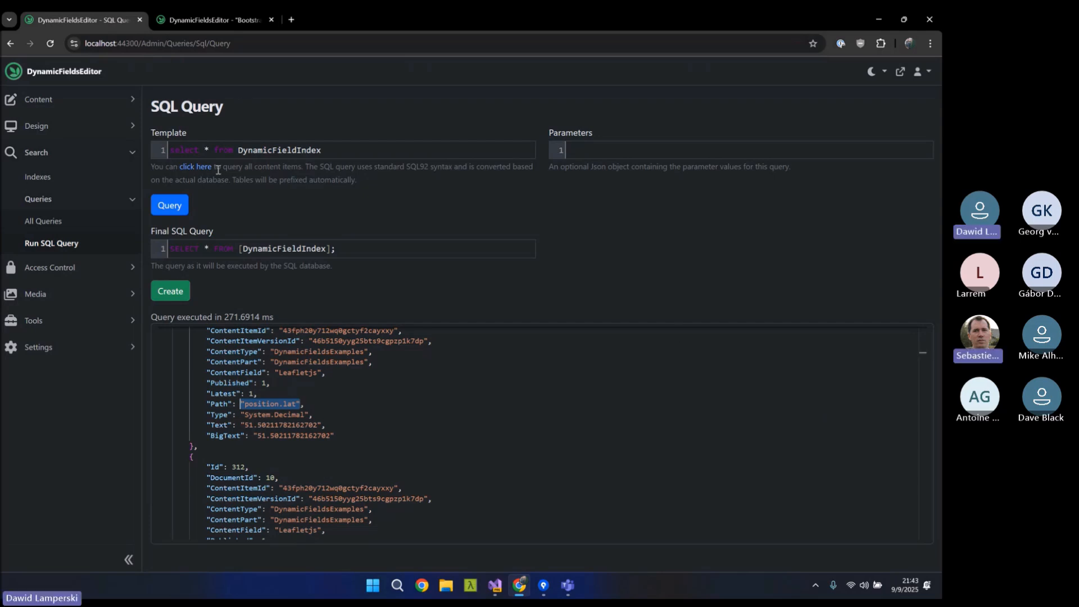
Step: Review the DynamicFieldIndex select statement in the query template alongside the returned Leafletjs record
{"action": "mouse_move", "coordinate": [326, 150]}
{"action": "left_mouse_down"}
{"action": "mouse_move", "coordinate": [173, 151]}
{"action": "mouse_move", "coordinate": [334, 153]}
{"action": "left_mouse_up"}
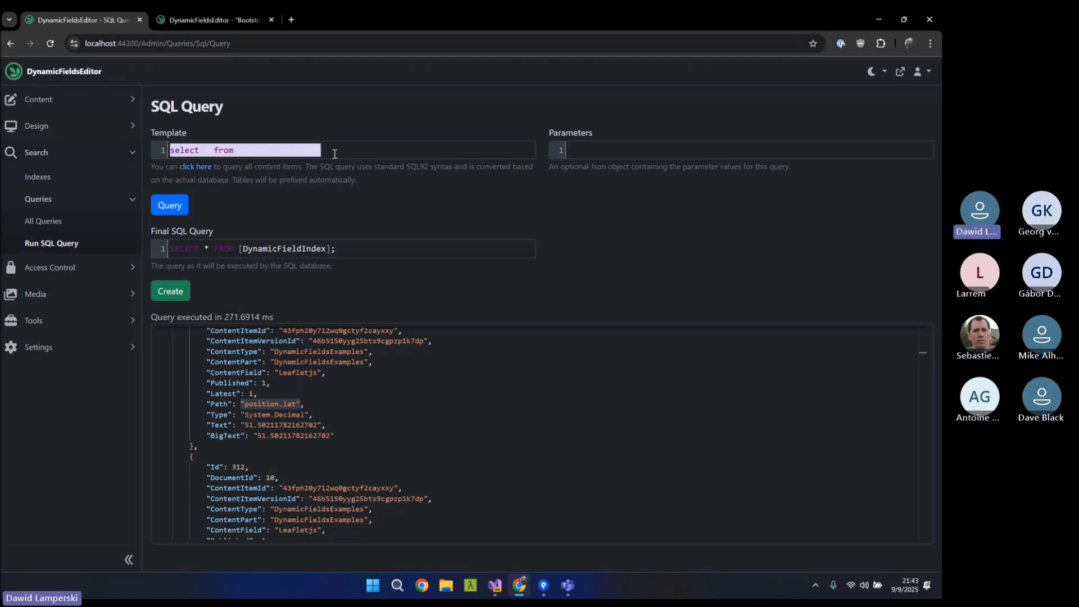
{"action": "left_click", "coordinate": [335, 154]}
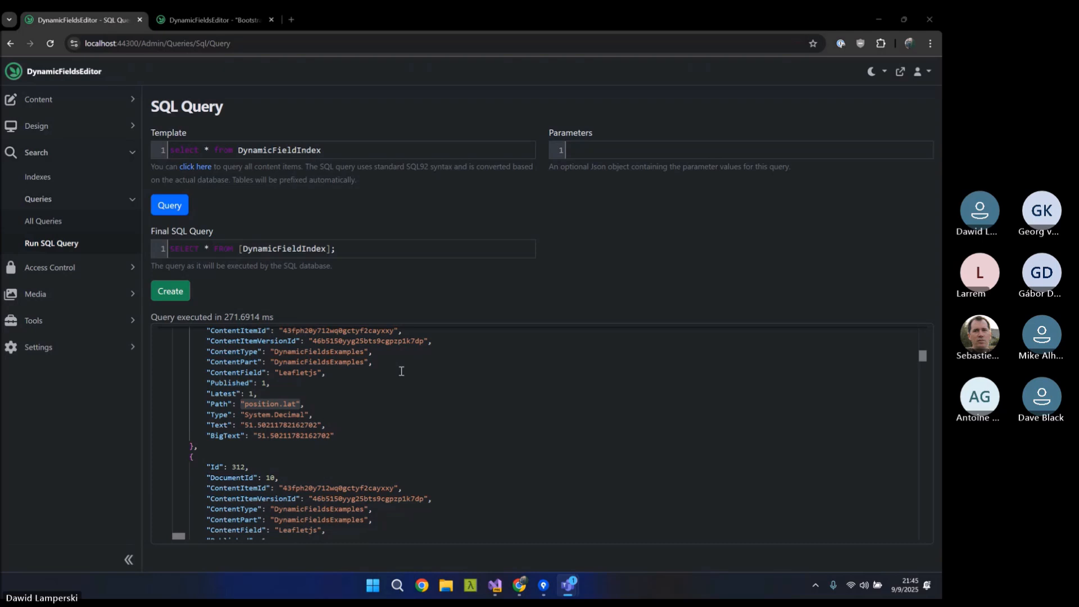
{"action": "scroll", "coordinate": [401, 371], "scroll_direction": "up", "scroll_amount": 1}
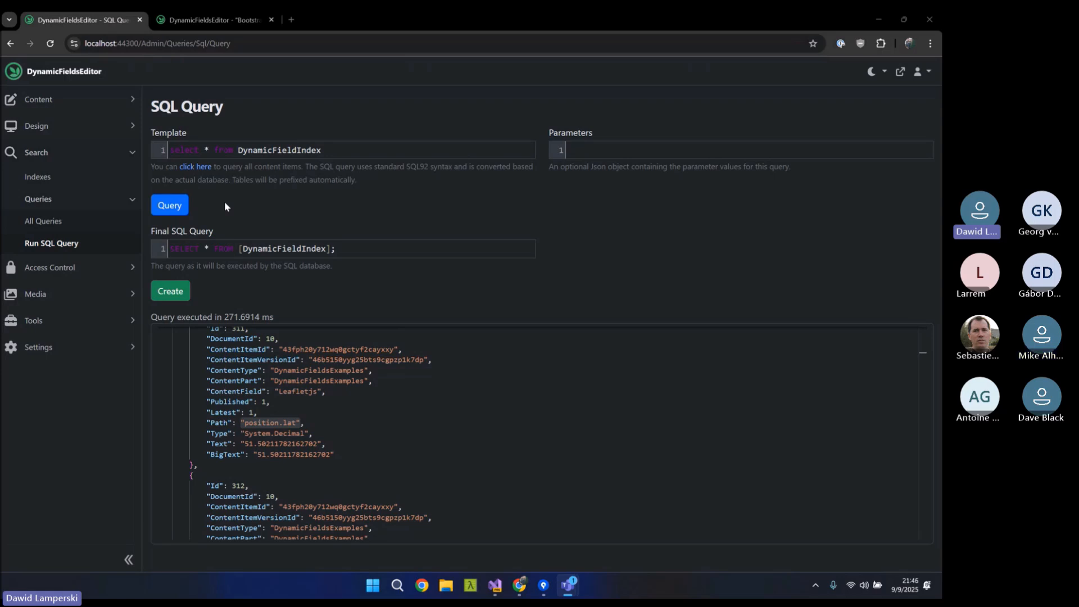
Step: Open the DynamicFieldsExamples content type definition and review its list of dynamic fields
{"action": "left_click", "coordinate": [126, 128]}
{"action": "left_click", "coordinate": [114, 150]}
{"action": "left_click", "coordinate": [89, 174]}
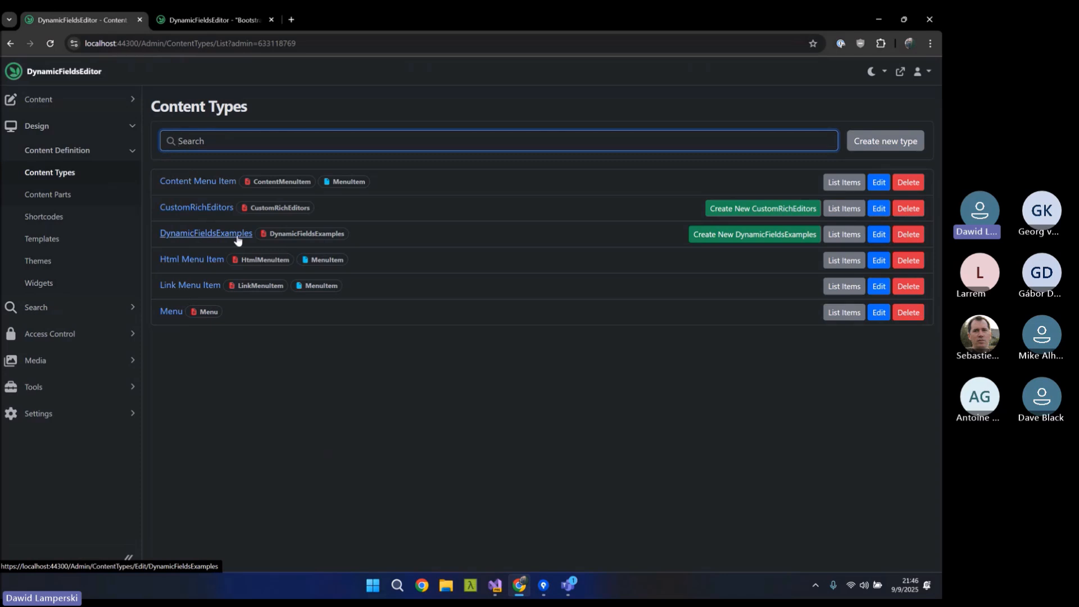
{"action": "left_click", "coordinate": [236, 238]}
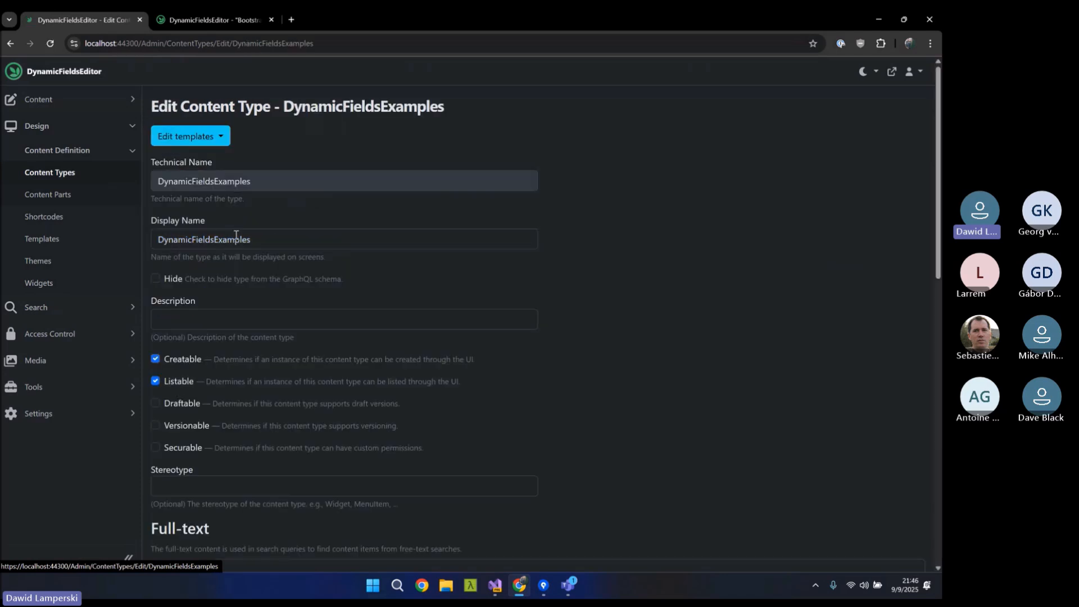
{"action": "scroll", "coordinate": [270, 236], "scroll_direction": "down", "scroll_amount": 3}
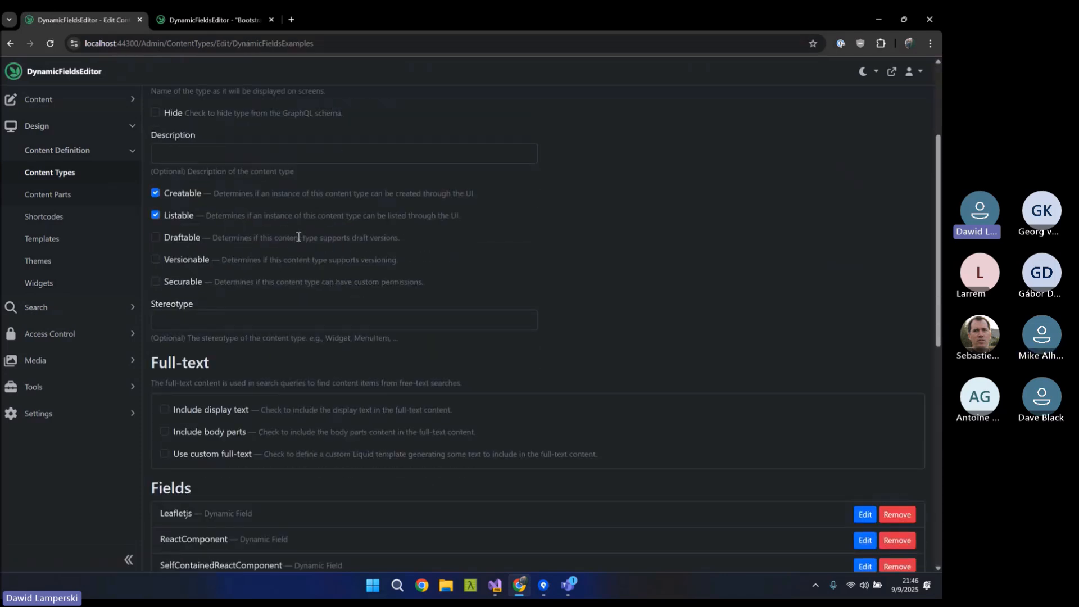
{"action": "scroll", "coordinate": [299, 236], "scroll_direction": "down", "scroll_amount": 2}
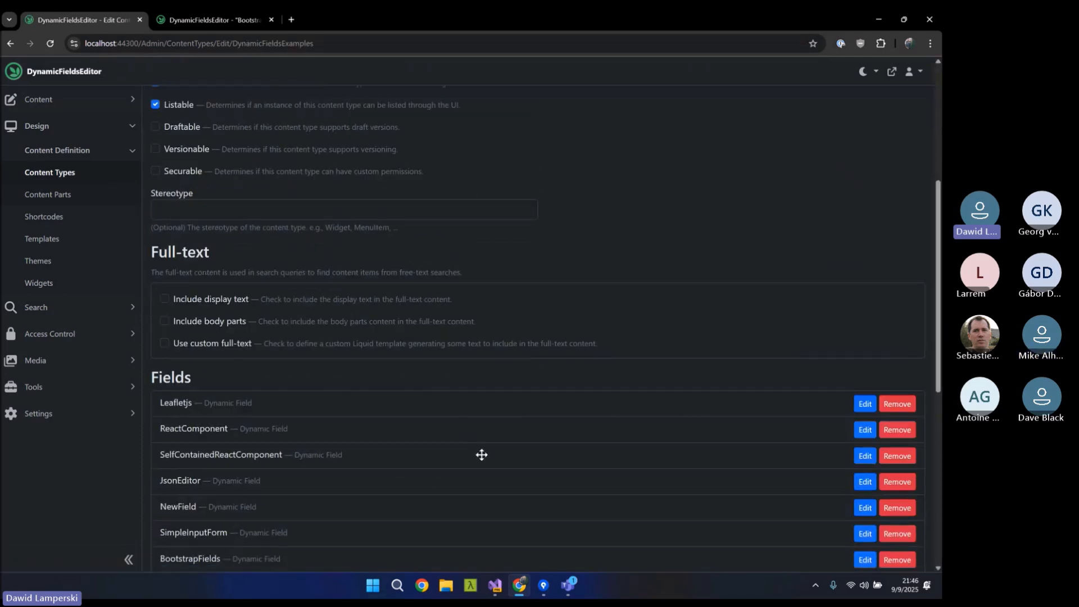
Step: Switch to Visual Studio and select the Examples folder under the wwwroot Scripts of OrchardCore.DynamicFields
{"action": "left_click", "coordinate": [494, 586]}
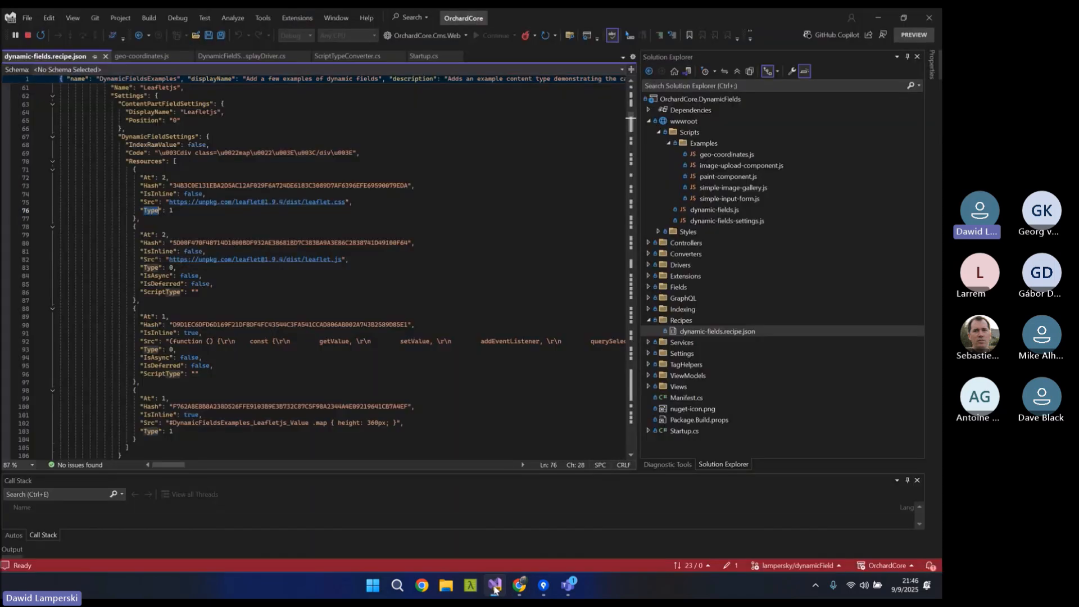
{"action": "left_click", "coordinate": [696, 142]}
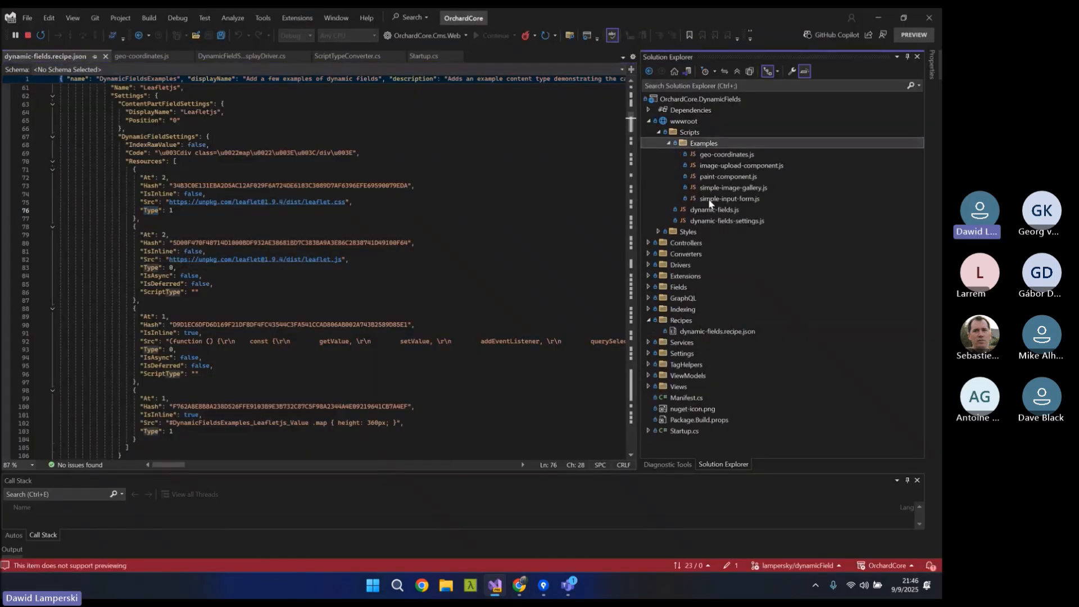